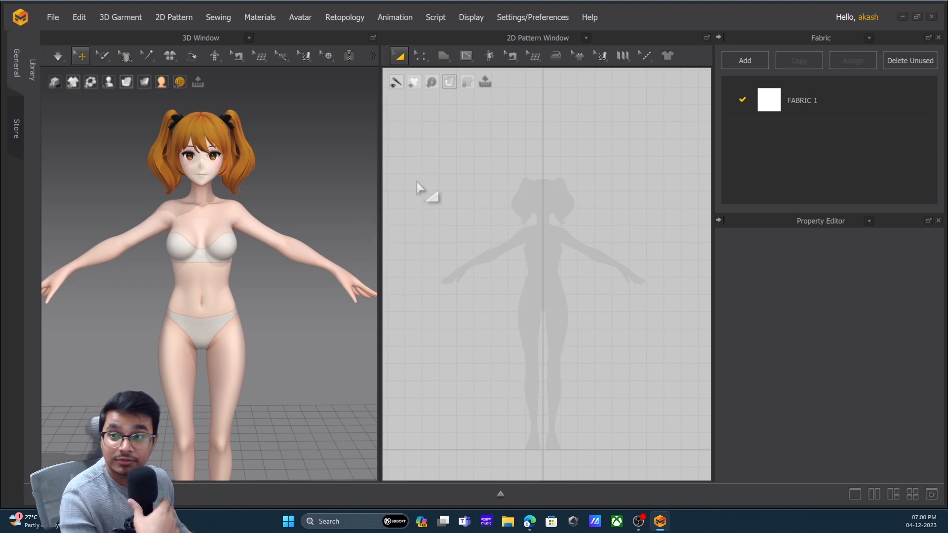
pyautogui.click(42, 19)
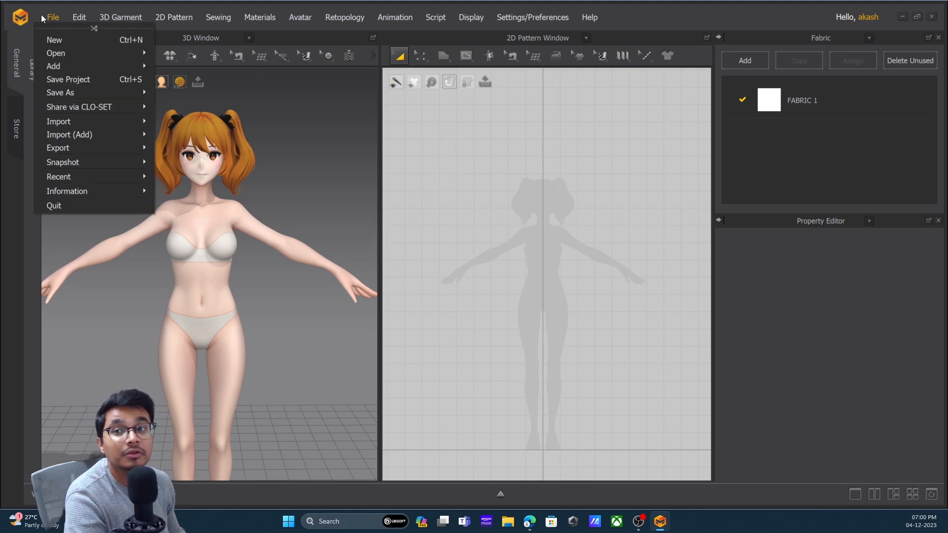
pyautogui.click(192, 30)
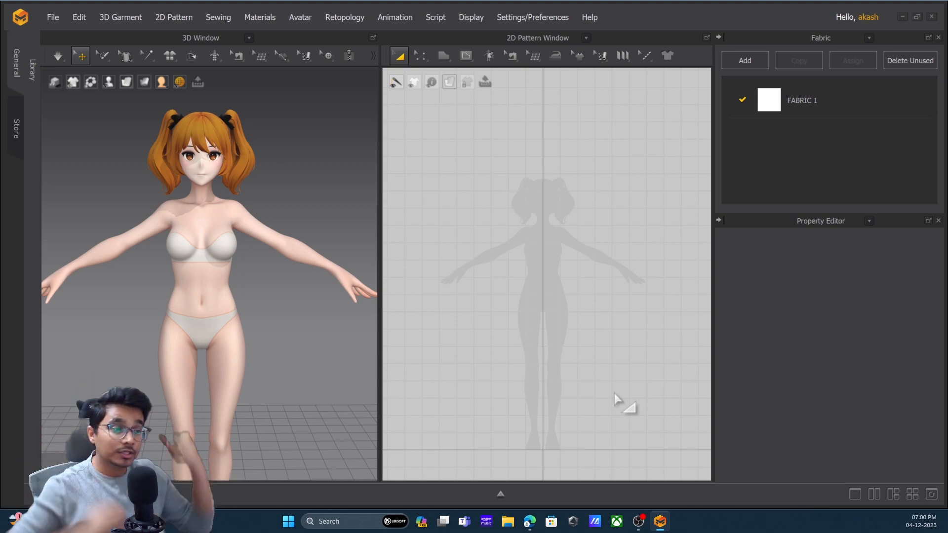
pyautogui.click(32, 69)
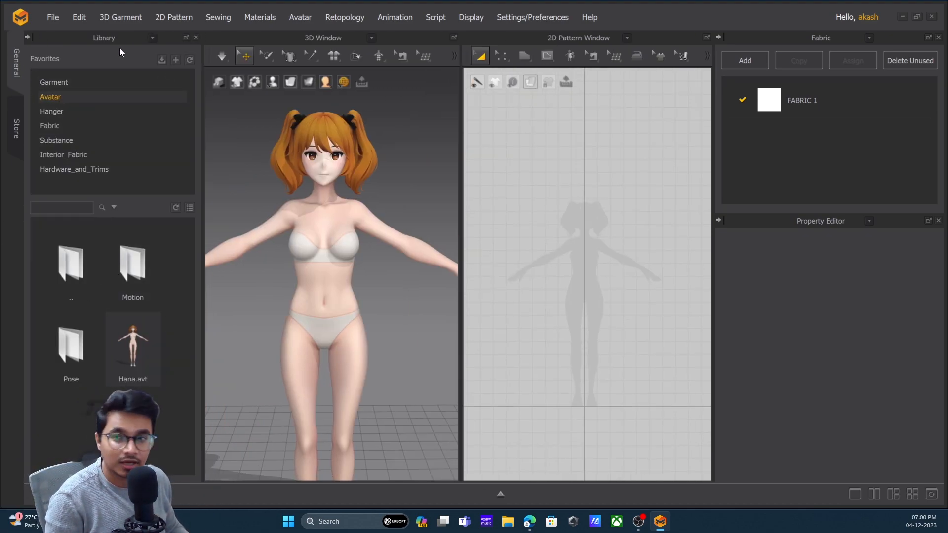
pyautogui.click(28, 37)
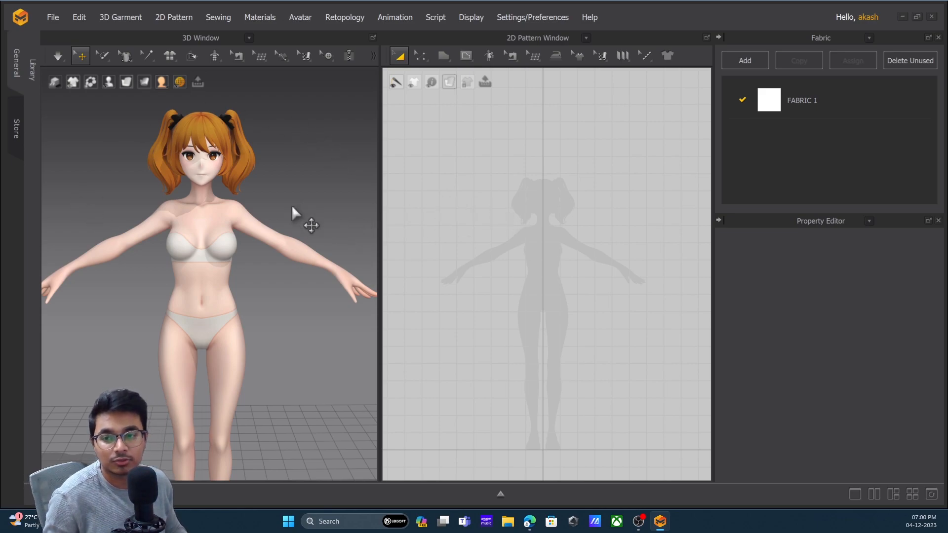
pyautogui.scroll(-5, 276, 222)
pyautogui.scroll(8, 271, 230)
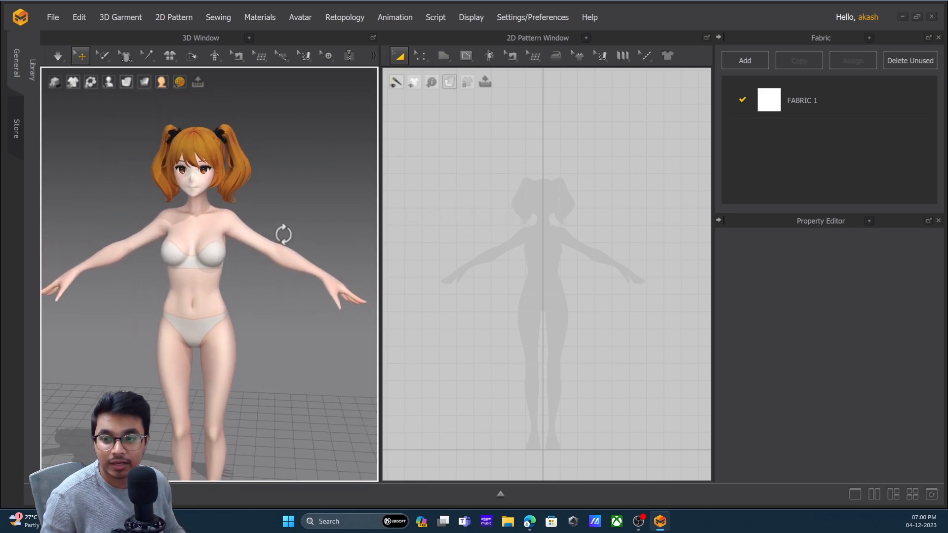
pyautogui.scroll(3, 285, 269)
pyautogui.moveTo(277, 248); pyautogui.dragTo(316, 238, button='right')
pyautogui.scroll(-6, 284, 269)
# Review the navigation presets in the view control preferences, keeping the Maya preset.
pyautogui.click(532, 16)
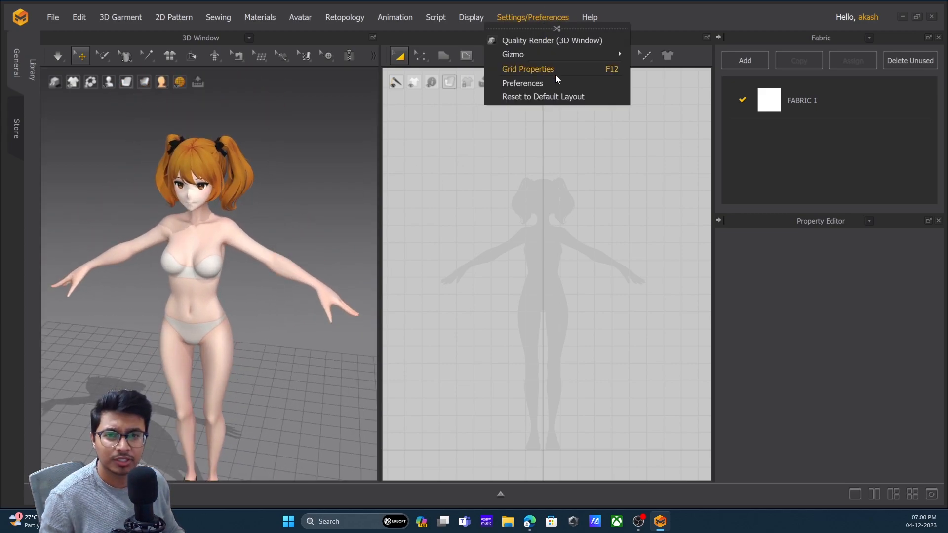
pyautogui.click(537, 82)
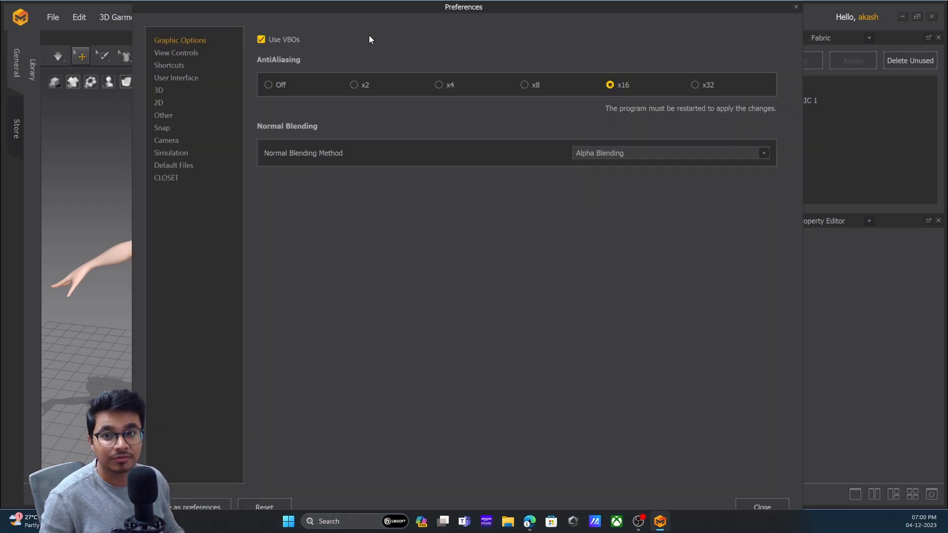
pyautogui.moveTo(369, 10); pyautogui.dragTo(345, 15)
pyautogui.click(156, 60)
pyautogui.click(746, 46)
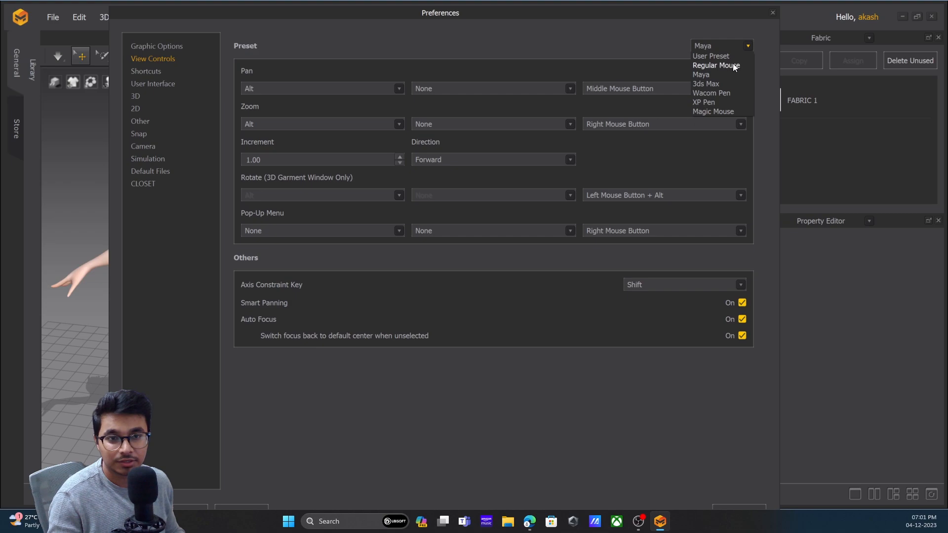
pyautogui.click(748, 46)
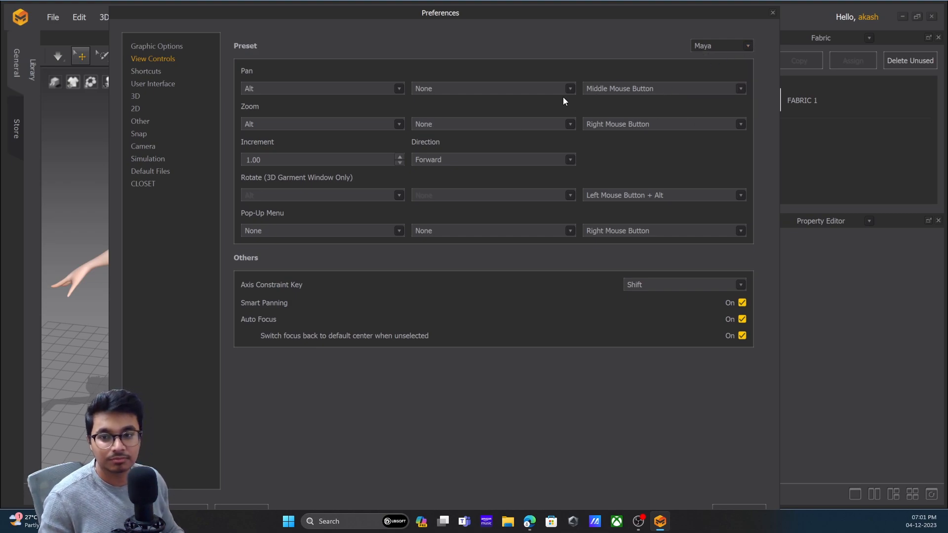
pyautogui.click(773, 15)
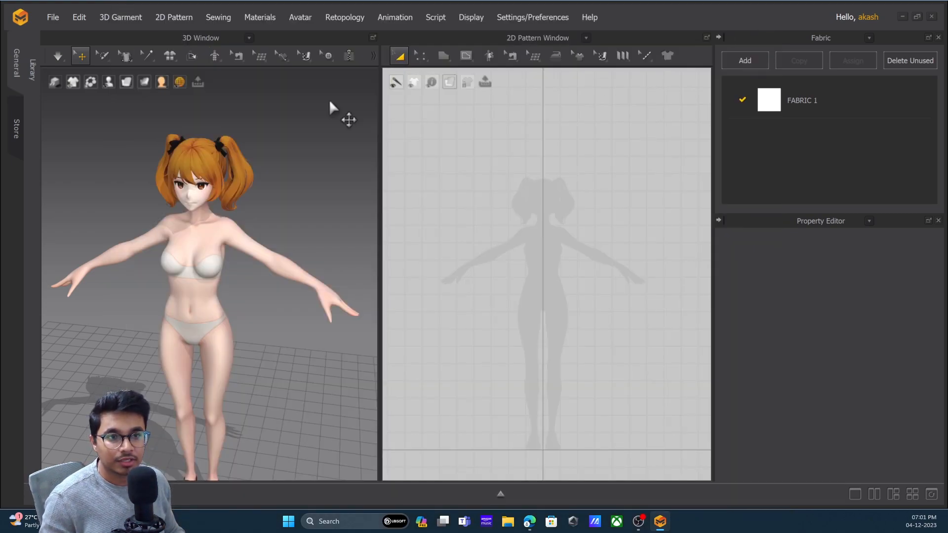
pyautogui.moveTo(247, 232)
pyautogui.keyDown('alt'); pyautogui.mouseDown()
pyautogui.moveTo(266, 226)
pyautogui.moveTo(234, 209)
pyautogui.moveTo(234, 224)
pyautogui.moveTo(267, 235)
pyautogui.moveTo(252, 240)
pyautogui.mouseUp(); pyautogui.keyUp('alt')
pyautogui.scroll(-3, 267, 227)
pyautogui.scroll(5, 252, 233)
pyautogui.scroll(-2, 264, 237)
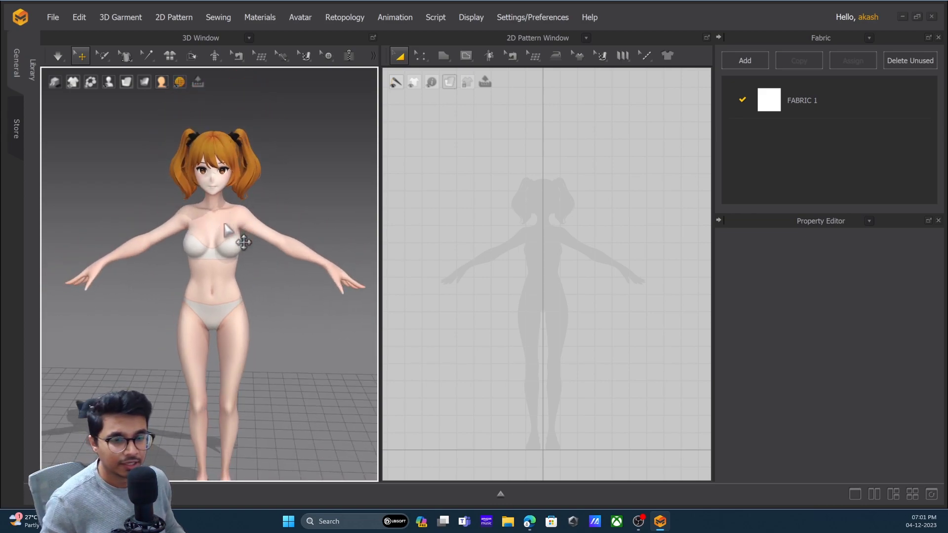
pyautogui.scroll(4, 518, 212)
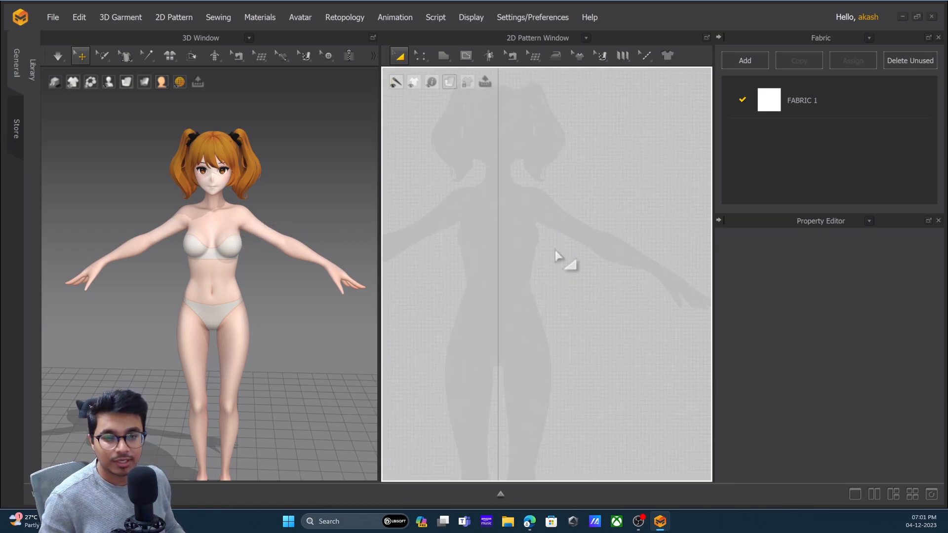
pyautogui.scroll(-2, 536, 237)
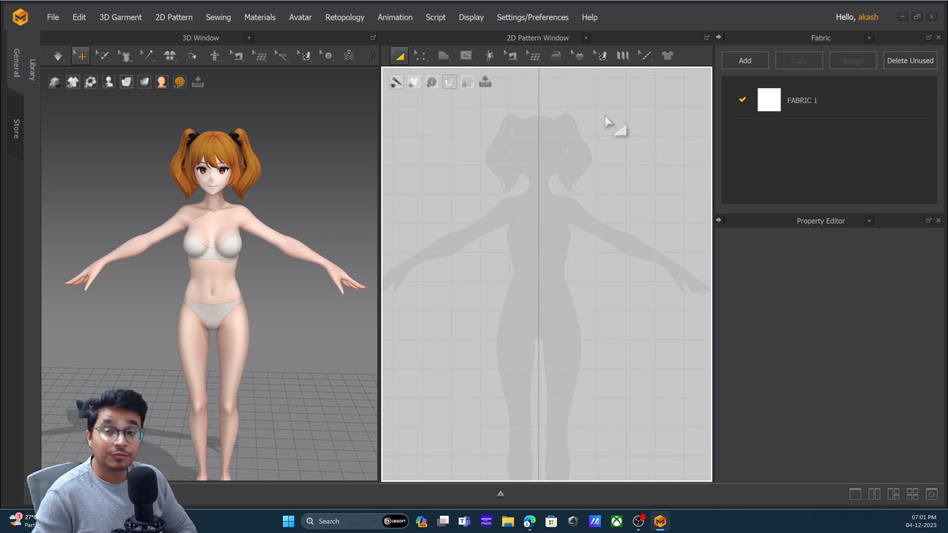
pyautogui.click(444, 57)
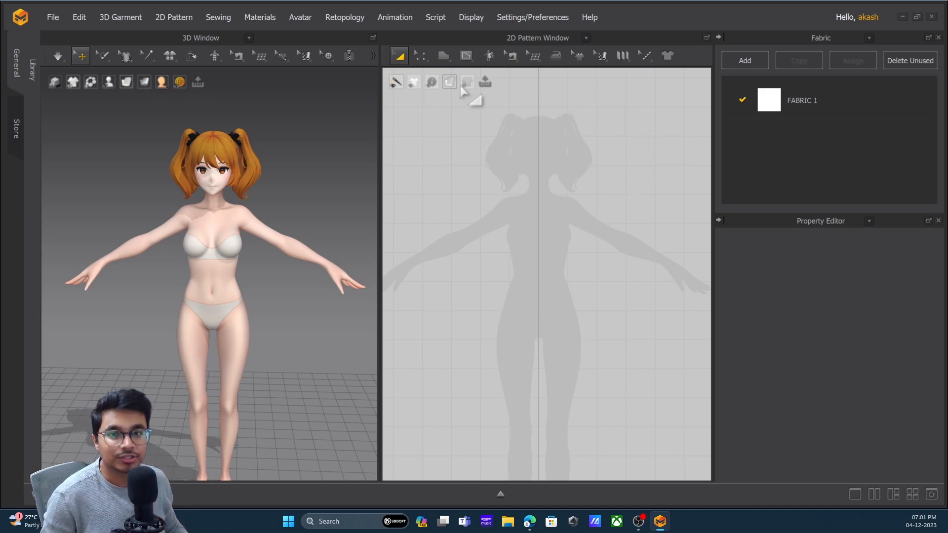
pyautogui.click(447, 57)
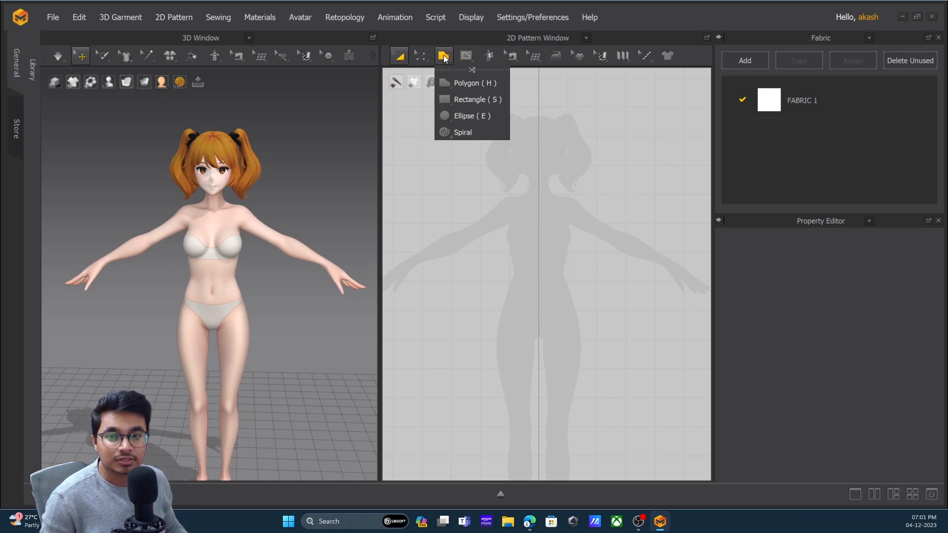
pyautogui.click(402, 58)
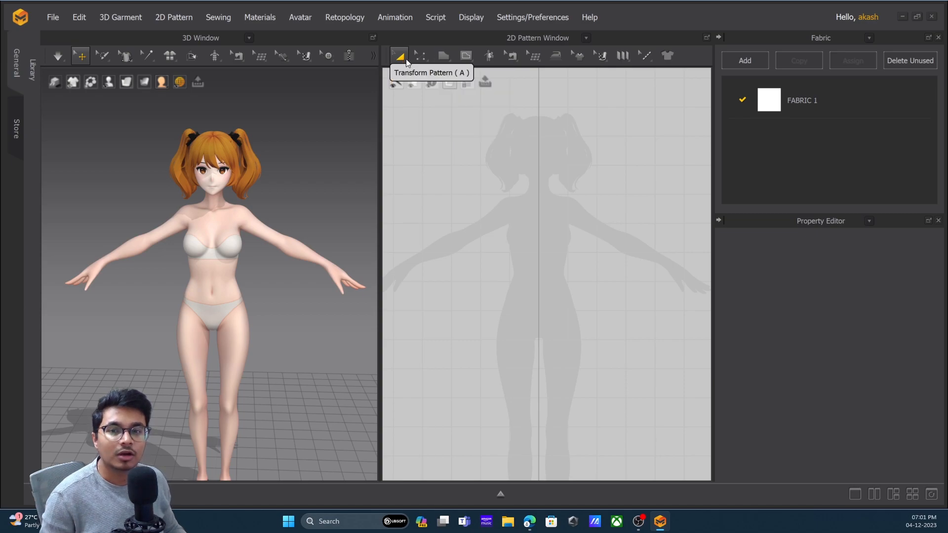
pyautogui.click(587, 19)
pyautogui.click(605, 148)
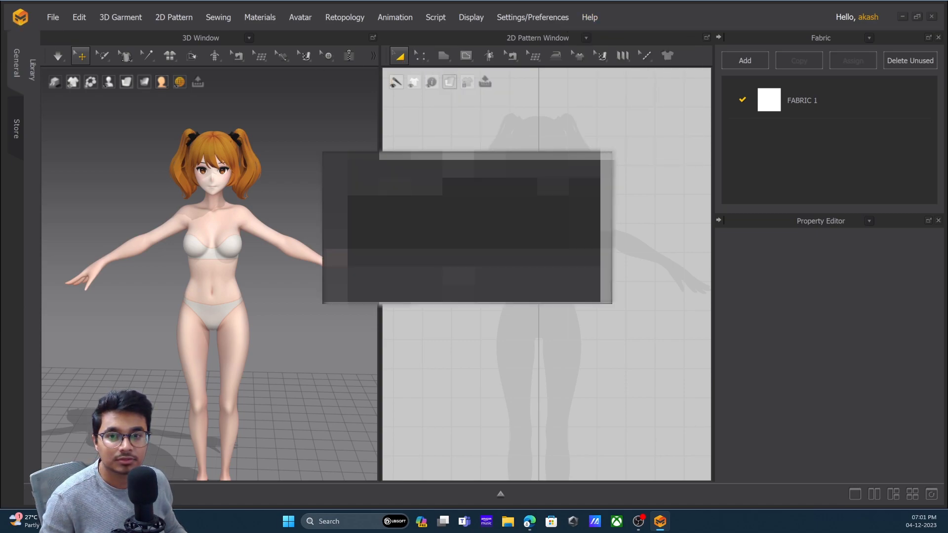
pyautogui.click(599, 178)
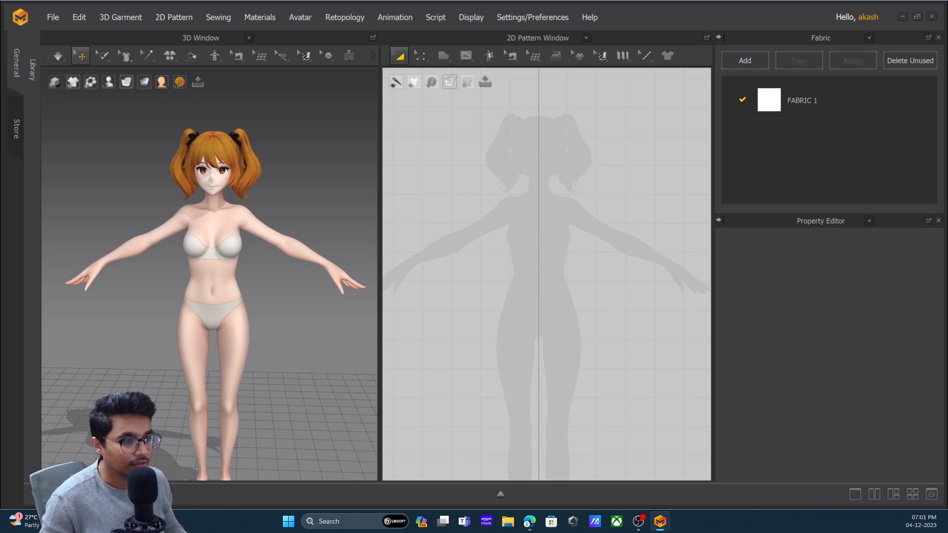
pyautogui.click(441, 187)
# Widen the 2D pattern window slightly and activate the Polygon pattern tool.
pyautogui.moveTo(378, 208); pyautogui.dragTo(361, 209)
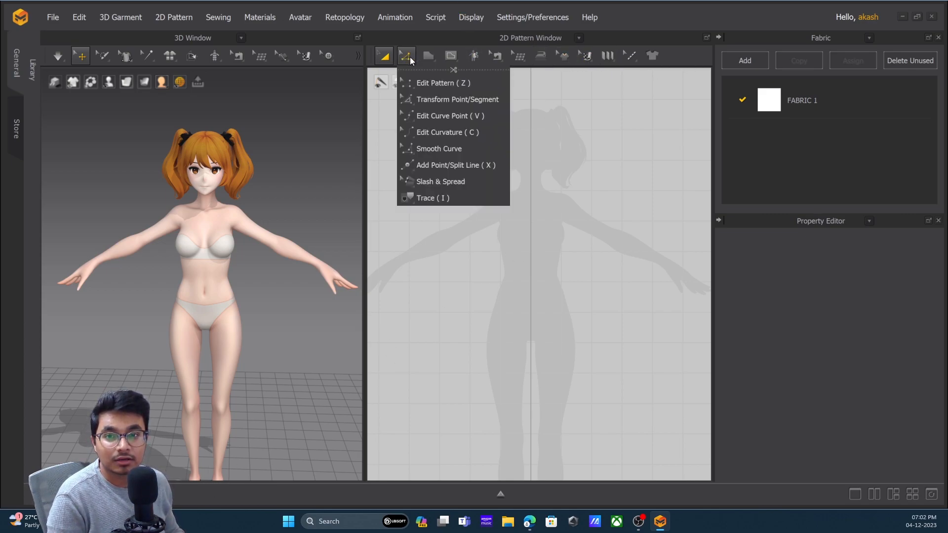
pyautogui.moveTo(431, 56)
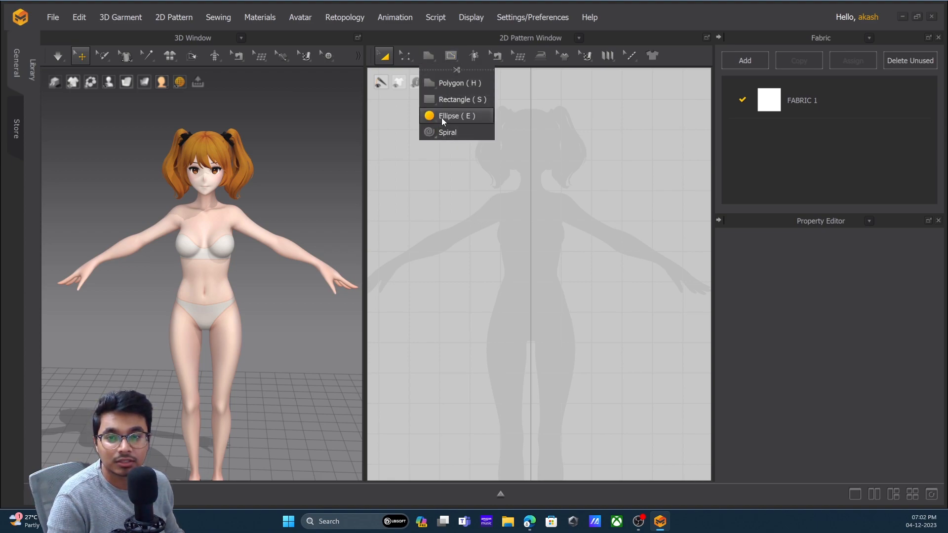
pyautogui.click(429, 56)
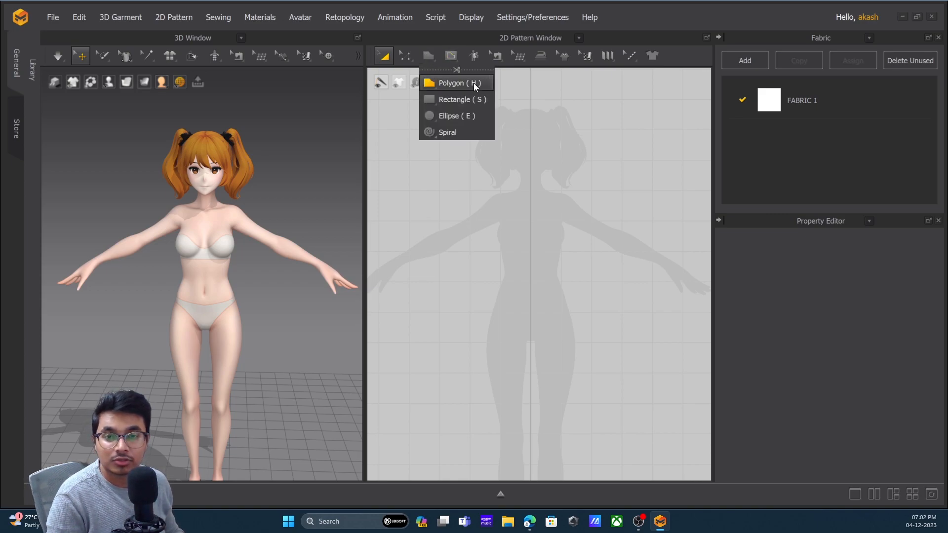
pyautogui.click(454, 84)
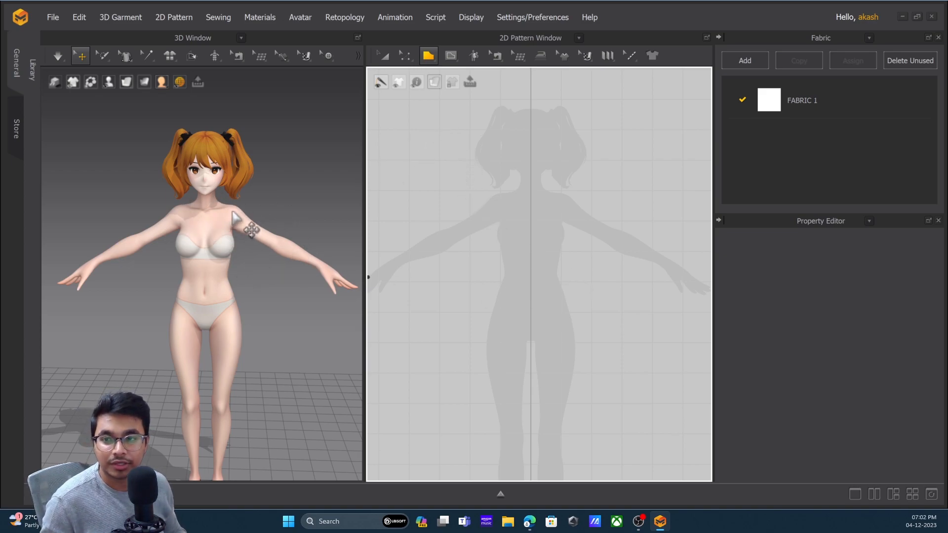
# Preview the avatar with Quality Render enabled in the 3D window and switch the render mode back off.
pyautogui.scroll(-1, 614, 269)
pyautogui.scroll(-3, 615, 270)
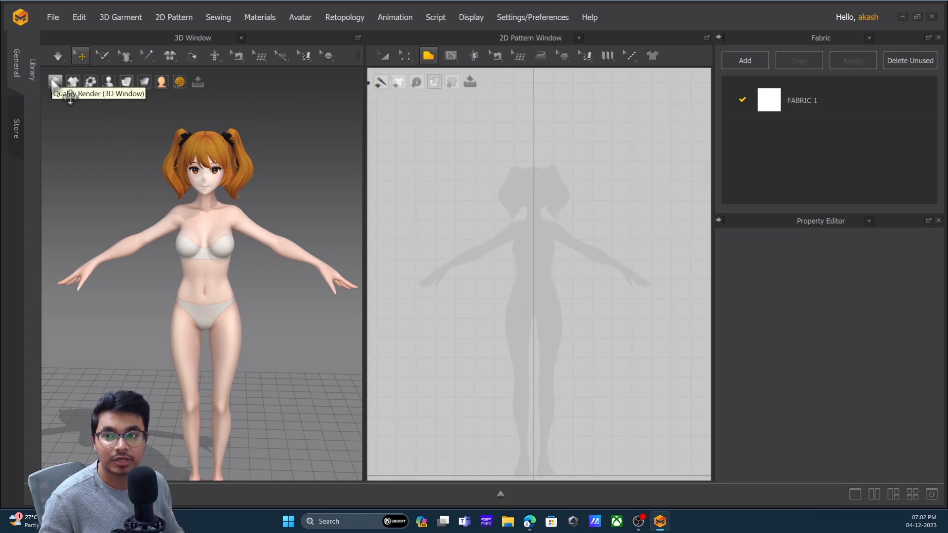
pyautogui.click(55, 81)
pyautogui.scroll(-4, 299, 253)
pyautogui.moveTo(299, 253); pyautogui.dragTo(277, 252, button='right')
pyautogui.scroll(4, 251, 256)
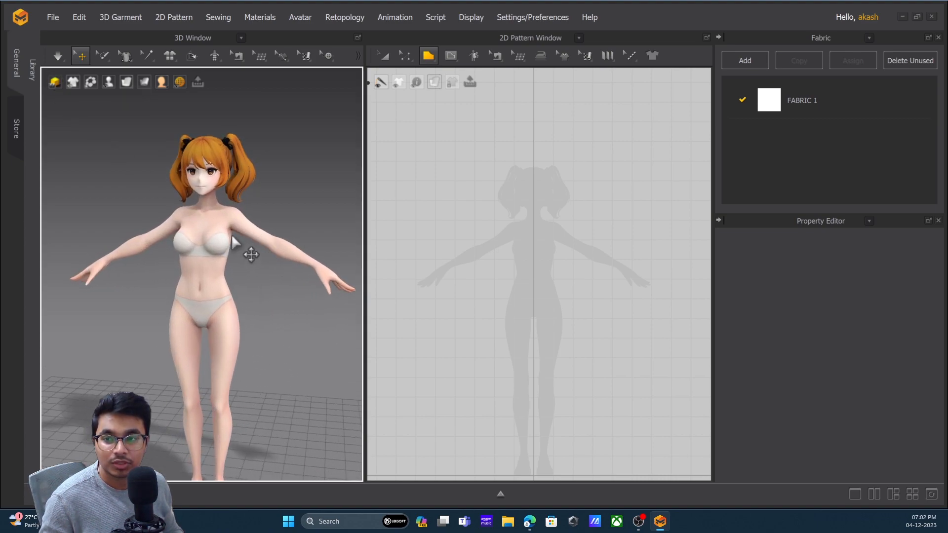
pyautogui.click(55, 82)
# Toggle the avatar's visibility in the 3D window off and back on.
pyautogui.click(108, 82)
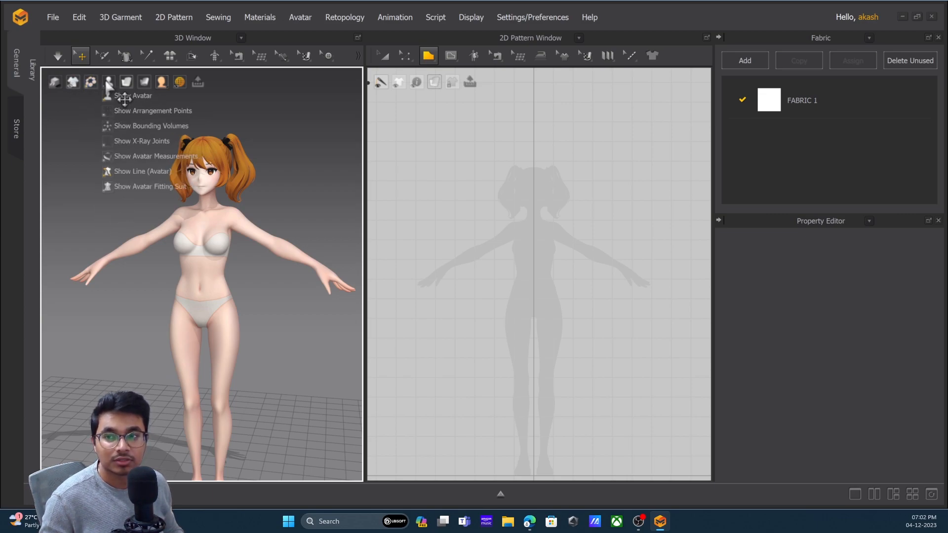
pyautogui.click(109, 94)
pyautogui.click(110, 94)
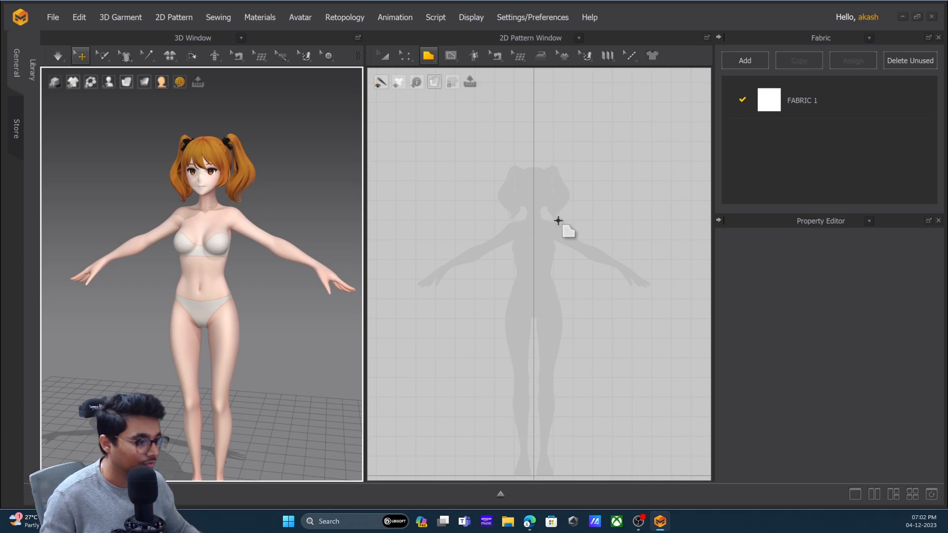
# Draw a closed six-point half-torso pattern against the avatar's centre line, with a side about 316 mm long and a hem about 125 mm wide.
pyautogui.scroll(1, 544, 233)
pyautogui.scroll(3, 544, 234)
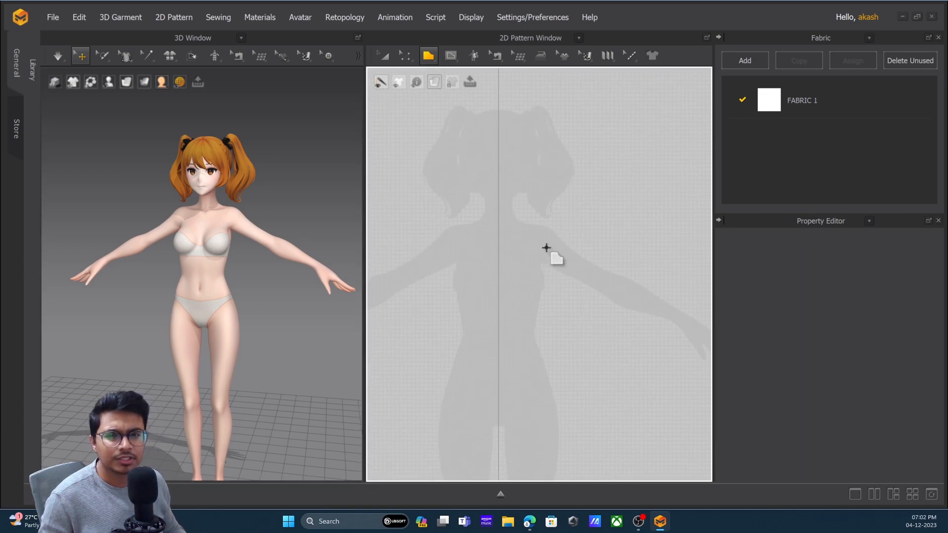
pyautogui.click(430, 59)
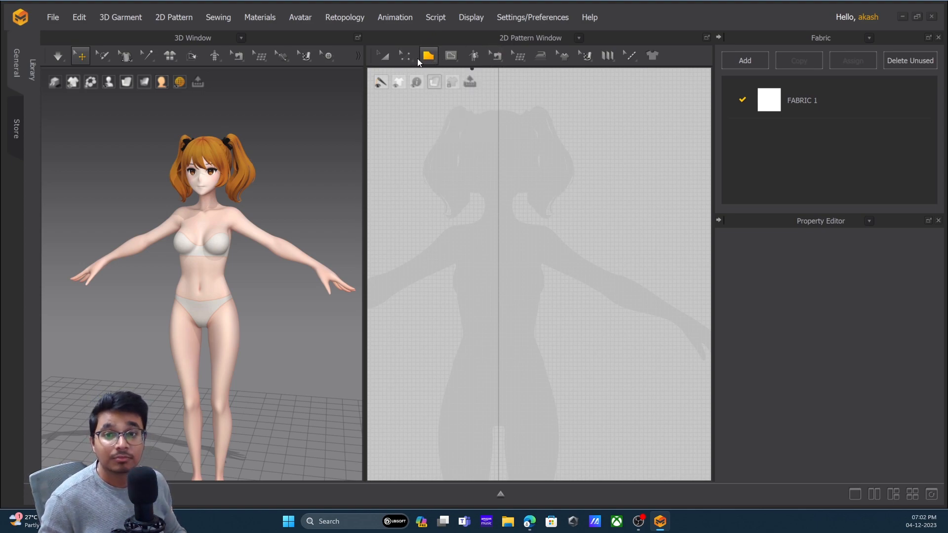
pyautogui.click(428, 57)
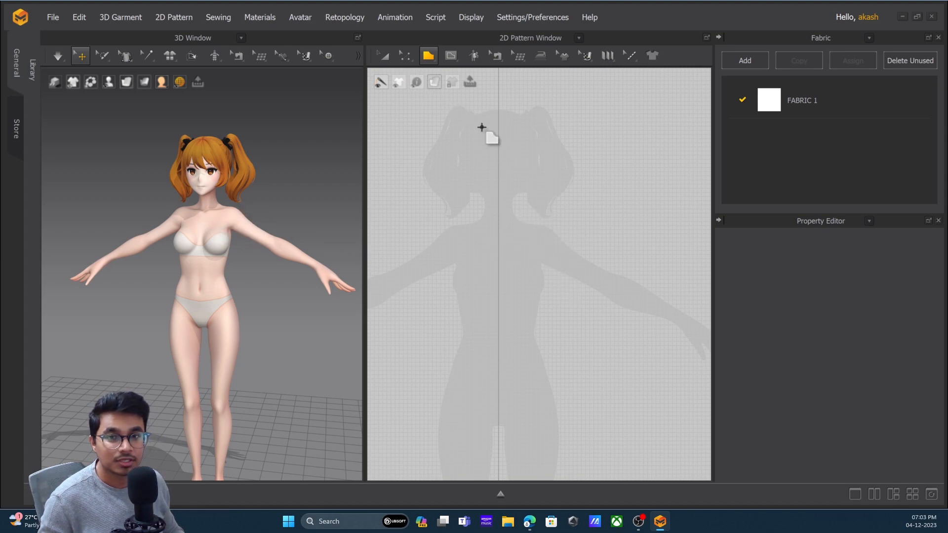
pyautogui.click(499, 236)
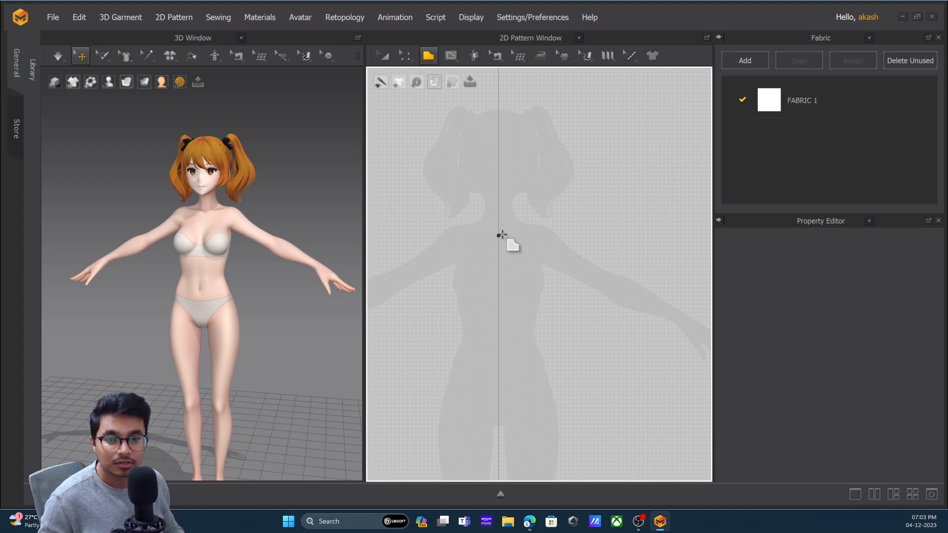
pyautogui.click(520, 217)
pyautogui.click(542, 218)
pyautogui.click(550, 271)
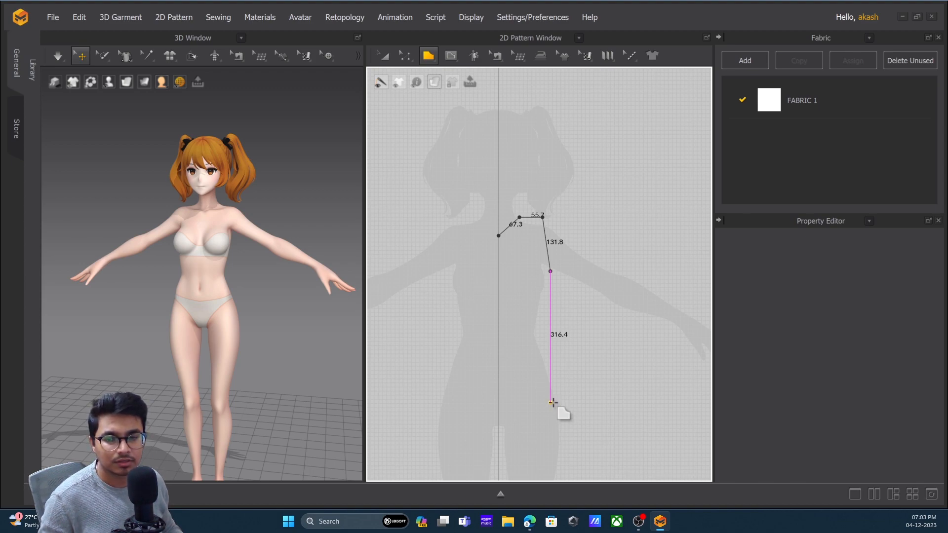
pyautogui.click(551, 402)
pyautogui.click(499, 402)
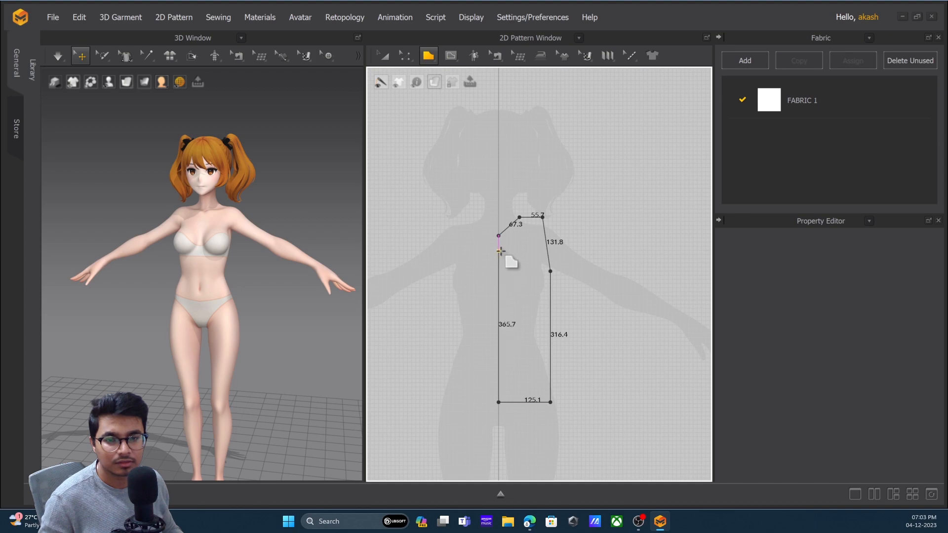
pyautogui.click(498, 235)
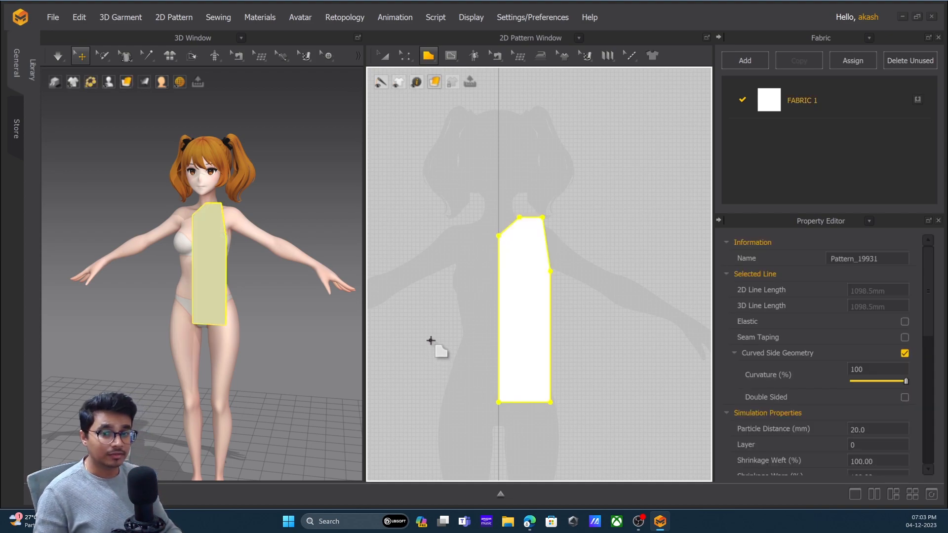
# Select the half-torso pattern with Transform Pattern and move it slightly outward from the centre line in the 2D window.
pyautogui.click(406, 56)
pyautogui.click(814, 171)
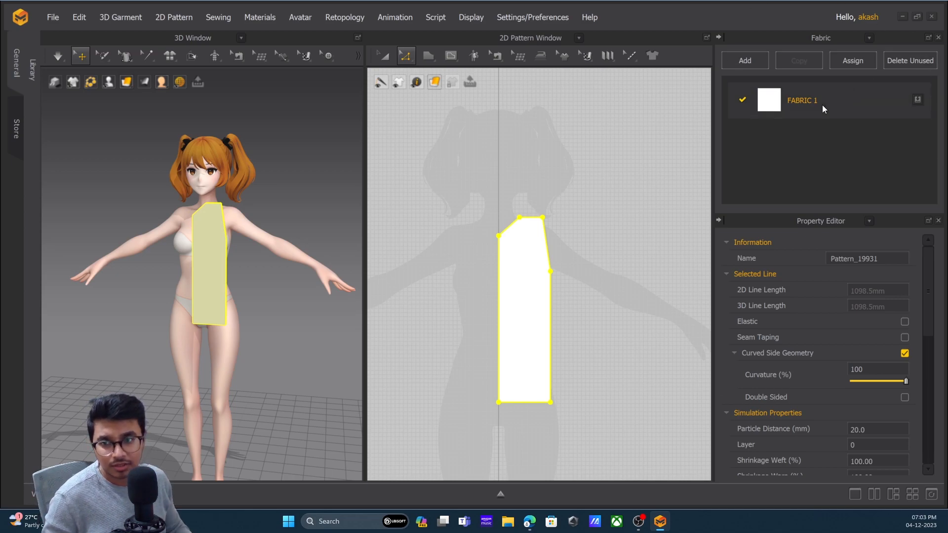
pyautogui.click(529, 290)
pyautogui.click(384, 56)
pyautogui.click(629, 227)
pyautogui.moveTo(524, 291); pyautogui.dragTo(532, 290)
# Shift the half-torso pattern slightly sideways in front of the avatar in the 3D window.
pyautogui.moveTo(217, 242)
pyautogui.mouseDown(button='right')
pyautogui.moveTo(269, 223)
pyautogui.moveTo(215, 224)
pyautogui.mouseUp(button='right')
pyautogui.moveTo(213, 242); pyautogui.dragTo(222, 236)
pyautogui.moveTo(257, 254)
pyautogui.mouseDown(button='right')
pyautogui.moveTo(99, 229)
pyautogui.moveTo(248, 237)
pyautogui.moveTo(254, 250)
pyautogui.mouseUp(button='right')
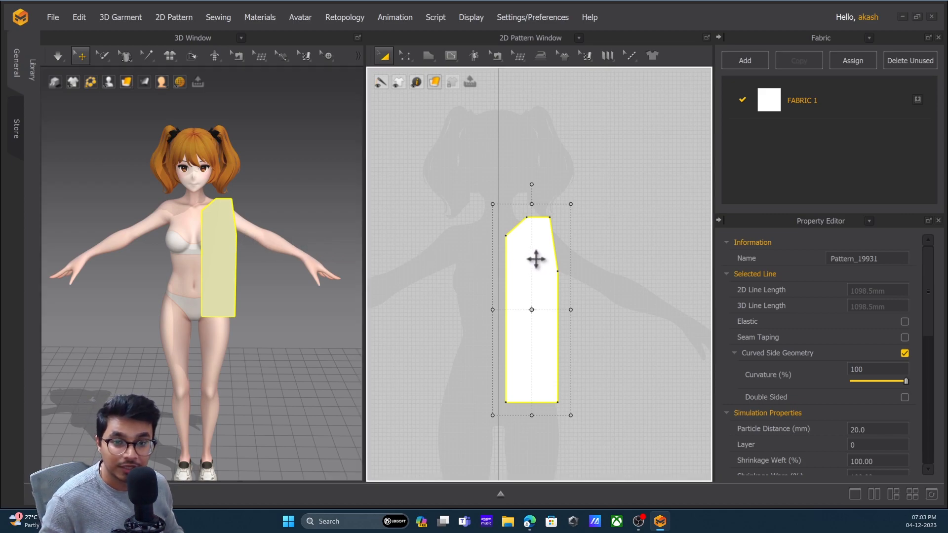
# Clone the half-torso as a Symmetric Pattern (with Sewing) and place the copy on the opposite side of the centre line.
pyautogui.hotkey('ctrl', 'd')
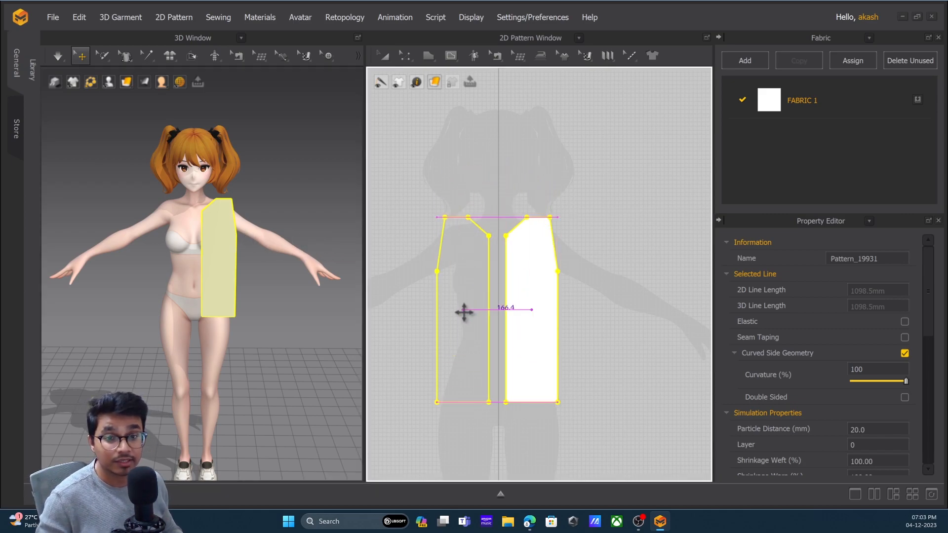
pyautogui.click(463, 316)
pyautogui.click(559, 262)
pyautogui.click(553, 242)
# Pull the outer shoulder corner of the half-torso pattern outward and slightly up with Edit Pattern.
pyautogui.click(405, 55)
pyautogui.click(423, 80)
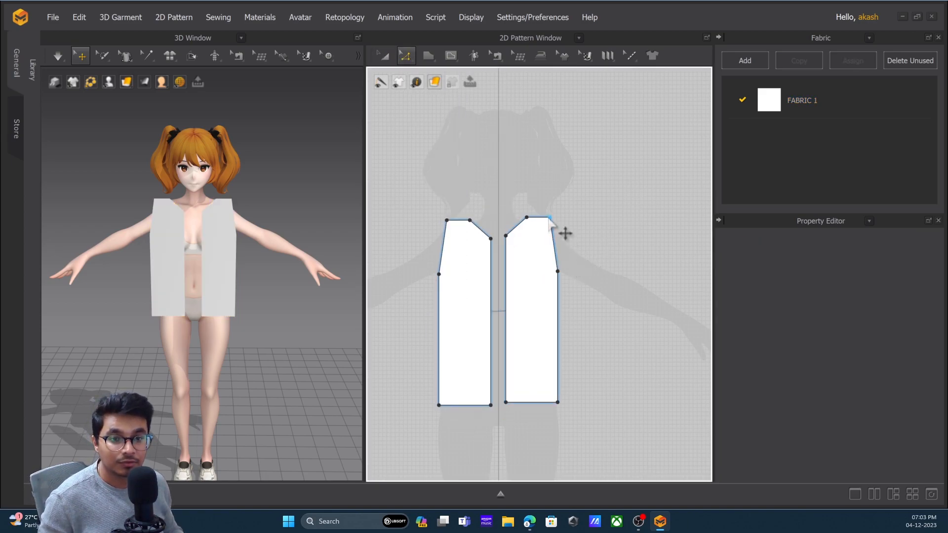
pyautogui.moveTo(581, 210); pyautogui.dragTo(582, 208)
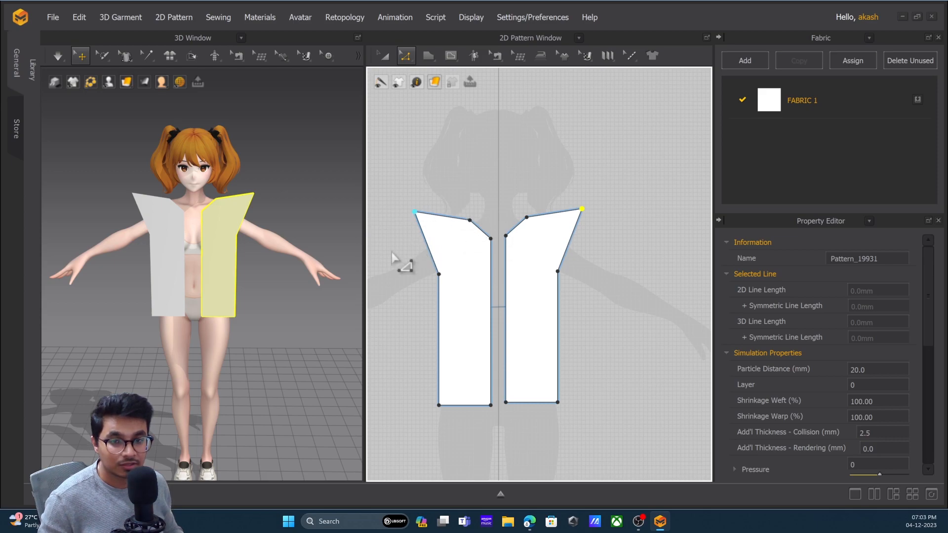
# Select the mirrored half-torso copy with Transform Pattern and delete it.
pyautogui.click(385, 58)
pyautogui.click(470, 279)
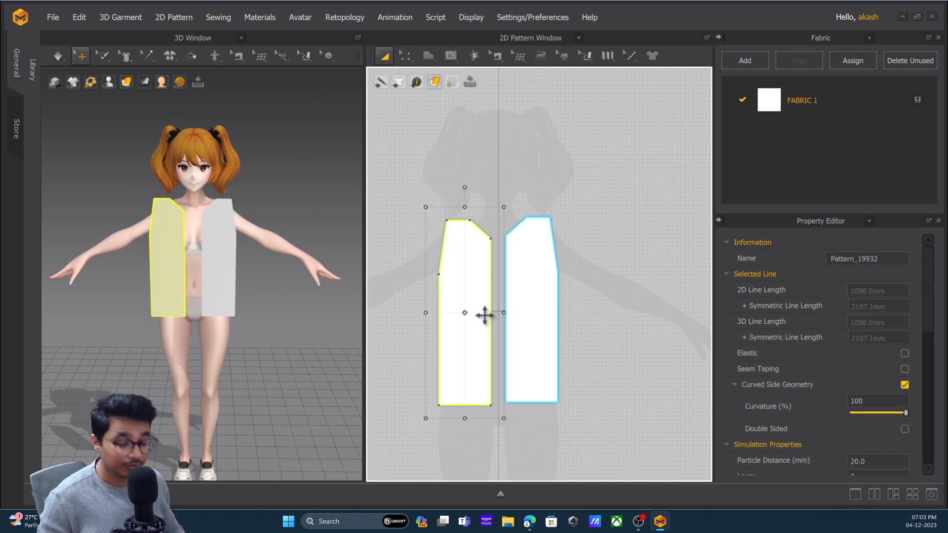
pyautogui.press('Delete')
# Clone the remaining half-torso with Symmetric Pattern and place the copy across the centre line, then clear the selection.
pyautogui.click(539, 316)
pyautogui.rightClick(535, 312)
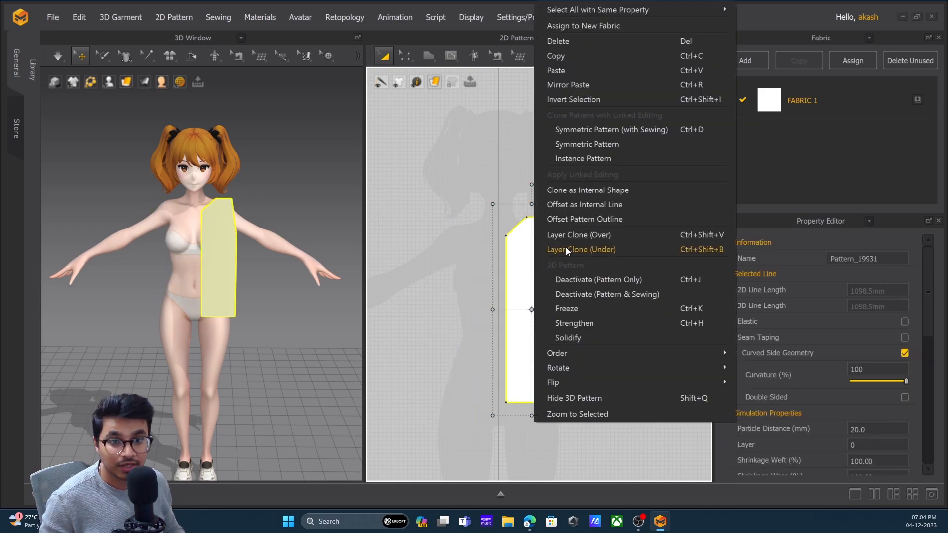
pyautogui.click(596, 144)
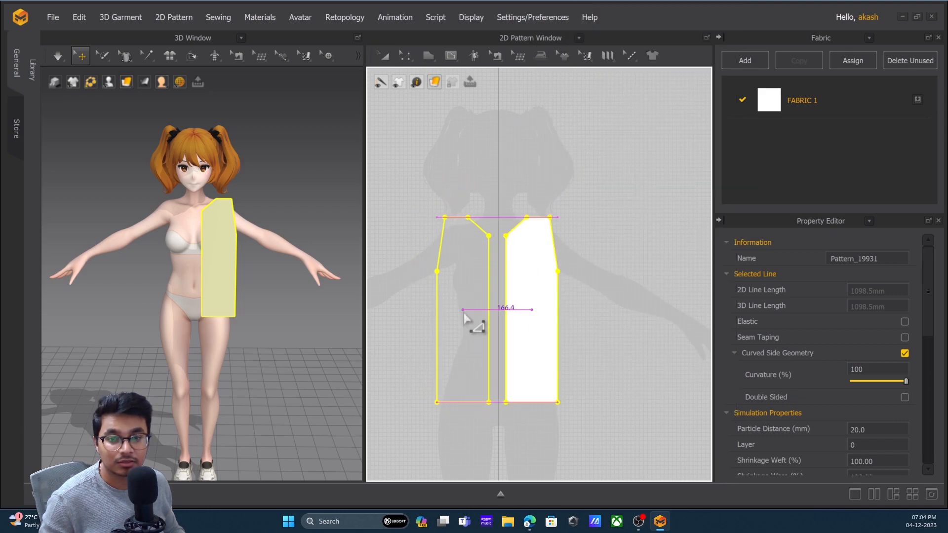
pyautogui.click(461, 371)
pyautogui.click(614, 248)
pyautogui.click(521, 256)
pyautogui.click(588, 294)
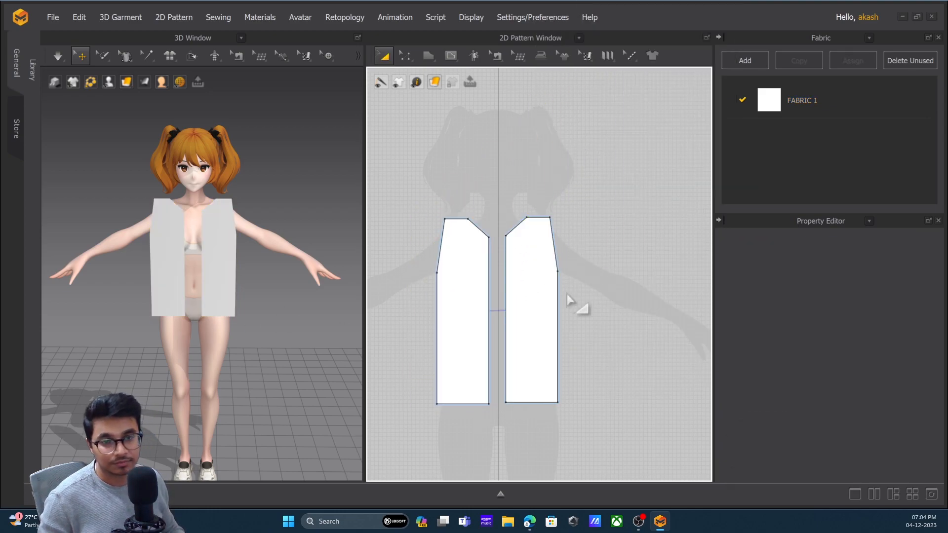
# Copy both front patterns together and paste the pair beside them in the 2D window, about 407 mm sideways.
pyautogui.scroll(3, 540, 307)
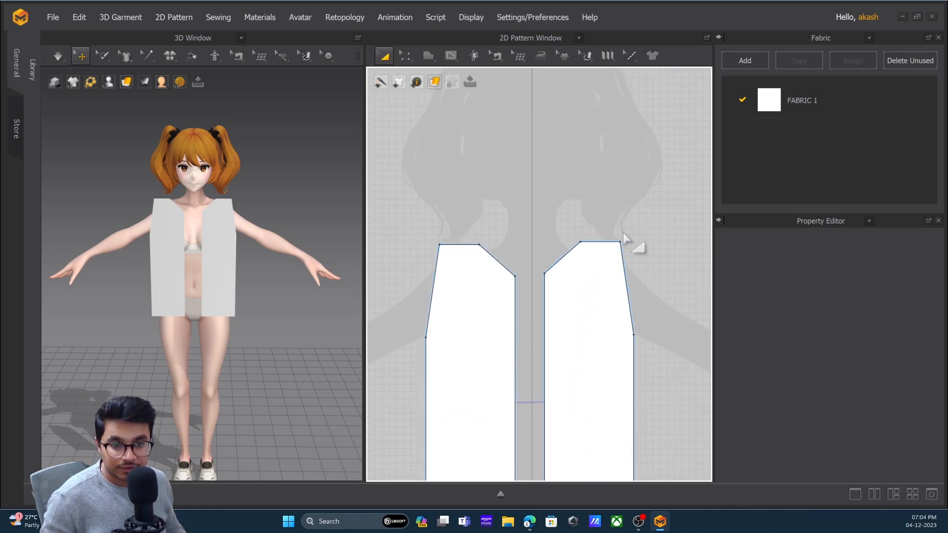
pyautogui.click(617, 246)
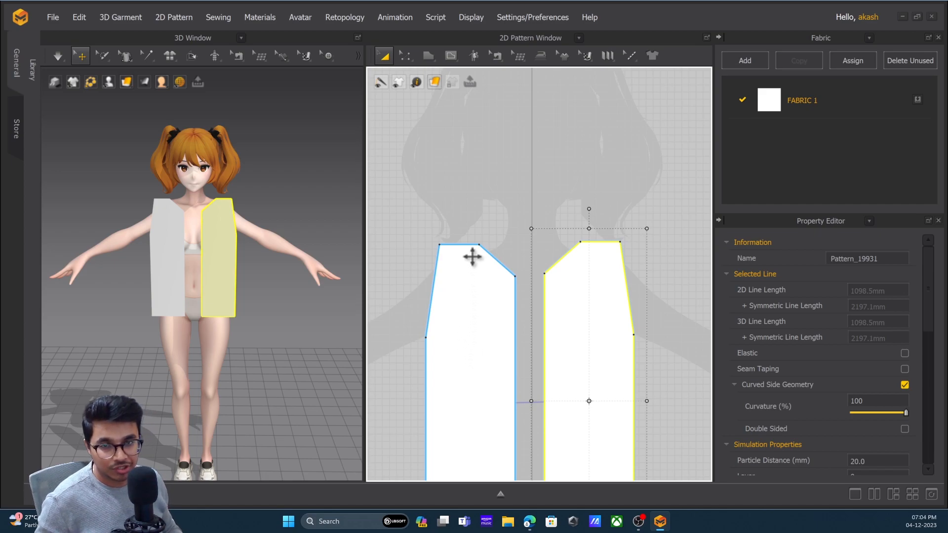
pyautogui.scroll(-4, 611, 260)
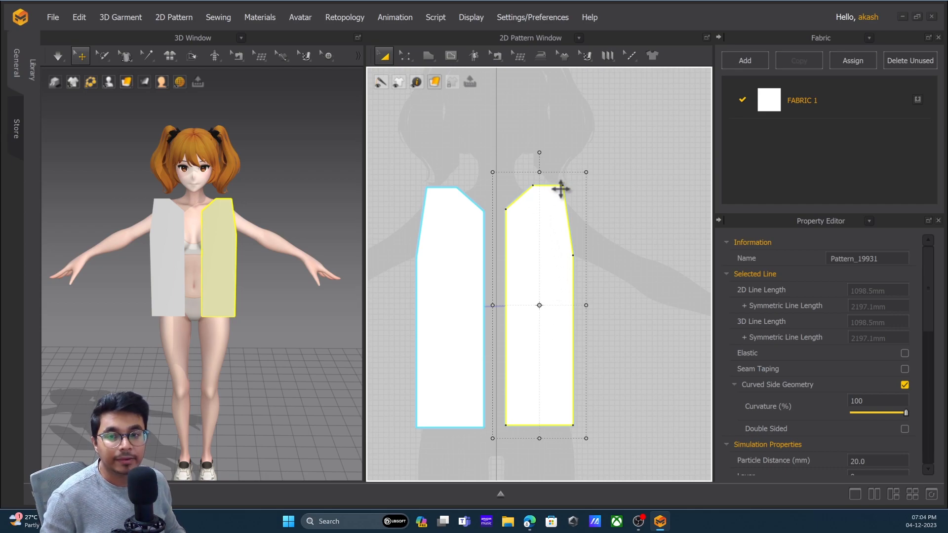
pyautogui.moveTo(275, 268); pyautogui.dragTo(108, 258, button='right')
pyautogui.moveTo(302, 232); pyautogui.dragTo(314, 285, button='right')
pyautogui.click(429, 261)
pyautogui.keyDown('shift'); pyautogui.click(539, 315); pyautogui.keyUp('shift')
pyautogui.scroll(-4, 589, 346)
pyautogui.scroll(-2, 543, 316)
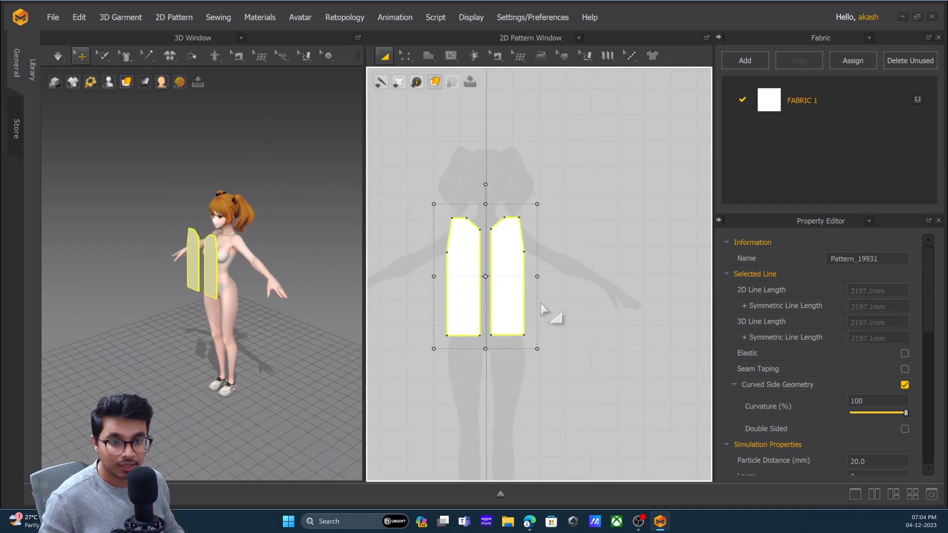
pyautogui.hotkey('ctrl', 'c')
pyautogui.hotkey('ctrl', 'v')
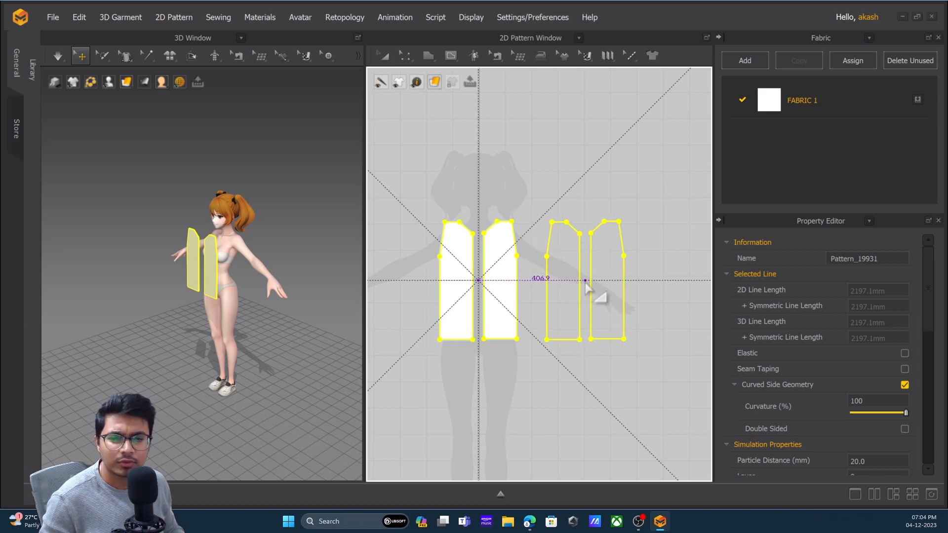
pyautogui.click(585, 286)
# Place the pasted pattern pair behind the avatar's back in the 3D window and undo the last small shift.
pyautogui.moveTo(257, 291); pyautogui.dragTo(235, 328, button='right')
pyautogui.moveTo(178, 298); pyautogui.dragTo(265, 338, button='right')
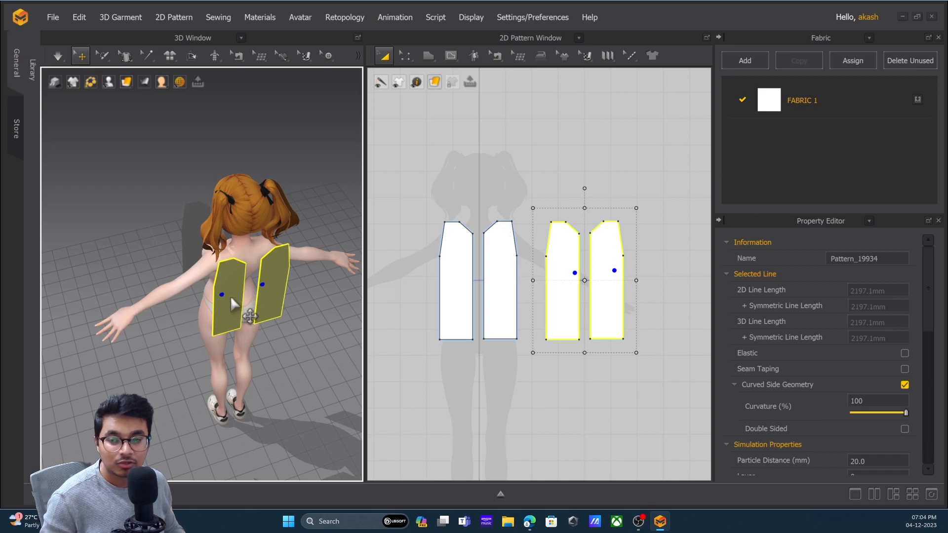
pyautogui.click(230, 297)
pyautogui.moveTo(238, 315); pyautogui.dragTo(251, 341)
pyautogui.hotkey('ctrl', 'z')
# Apply Flip Normal to the two patterns behind the avatar.
pyautogui.moveTo(271, 311); pyautogui.dragTo(239, 297, button='right')
pyautogui.click(239, 296)
pyautogui.rightClick(275, 283)
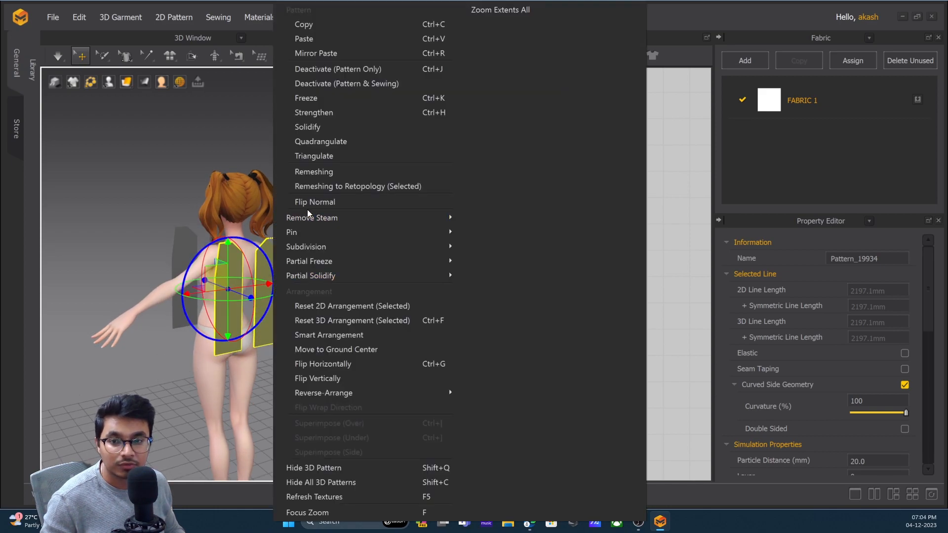
pyautogui.click(334, 201)
pyautogui.click(312, 227)
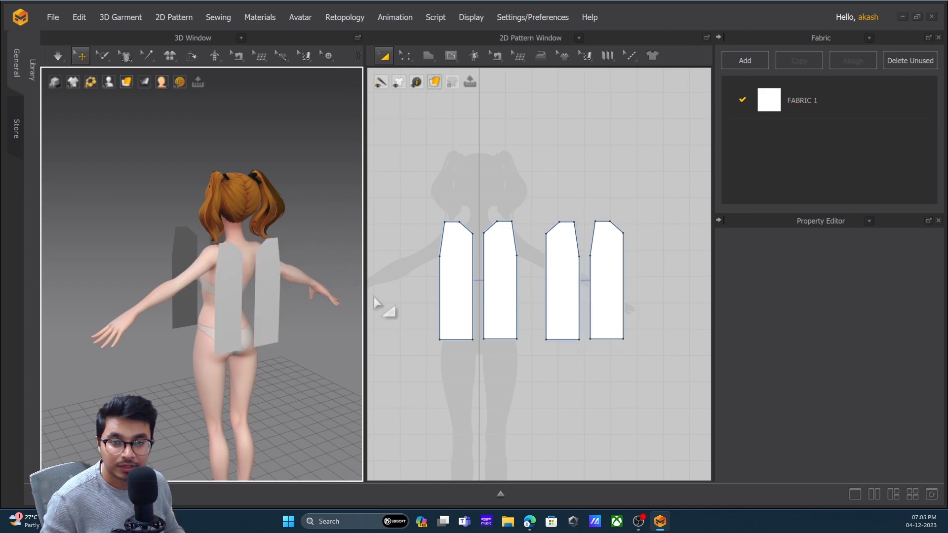
# Examine the orientation of the back patterns around the avatar and match them to their 2D counterparts.
pyautogui.click(276, 292)
pyautogui.moveTo(168, 347); pyautogui.dragTo(315, 337, button='right')
pyautogui.click(330, 336)
pyautogui.moveTo(499, 346); pyautogui.dragTo(431, 371, button='middle')
pyautogui.scroll(1, 431, 371)
pyautogui.moveTo(271, 360); pyautogui.dragTo(224, 331, button='middle')
pyautogui.click(485, 297)
pyautogui.moveTo(272, 334); pyautogui.dragTo(212, 297, button='right')
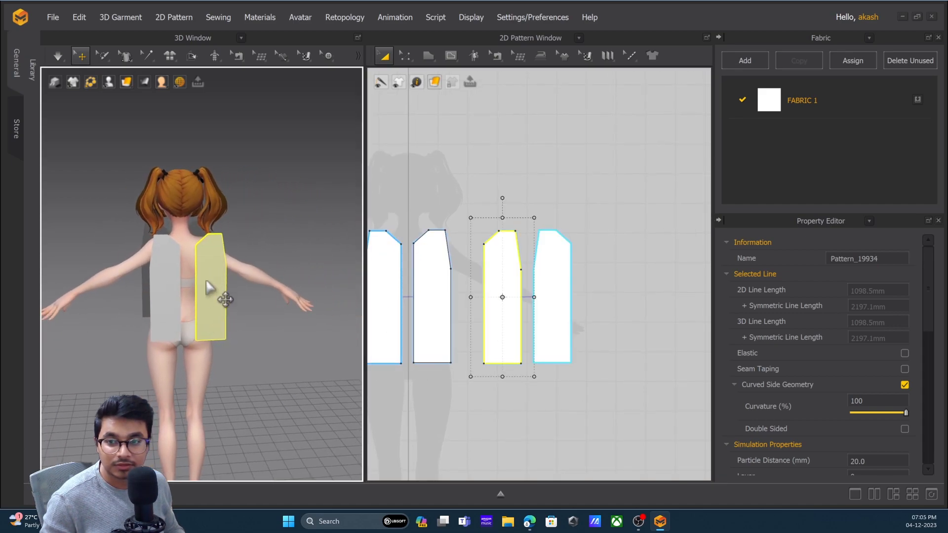
# Select both back patterns, revert their normal flip and apply Flip Horizontally to them in the 3D window.
pyautogui.keyDown('shift'); pyautogui.click(205, 293); pyautogui.keyUp('shift')
pyautogui.click(171, 281)
pyautogui.keyDown('shift'); pyautogui.click(218, 298); pyautogui.keyUp('shift')
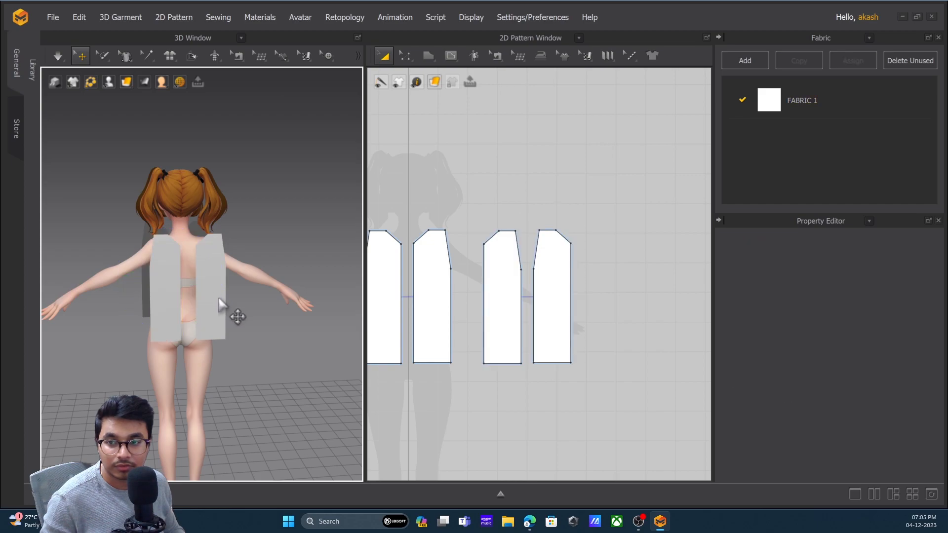
pyautogui.hotkey('ctrl', 'g')
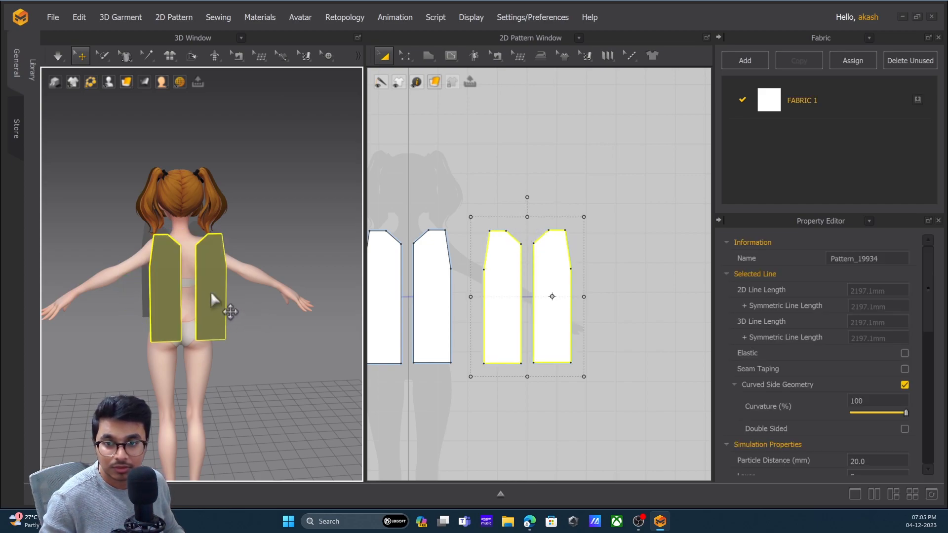
pyautogui.rightClick(212, 294)
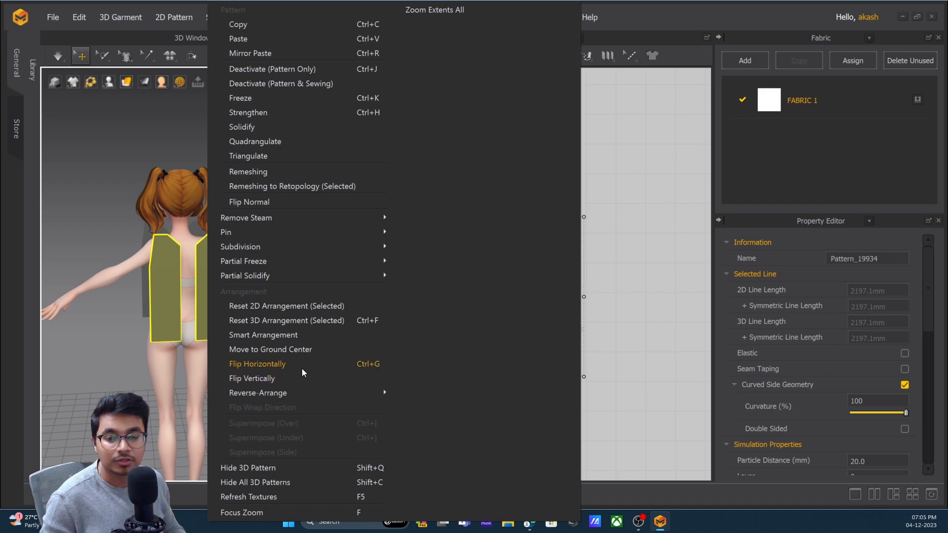
pyautogui.click(289, 377)
pyautogui.moveTo(253, 354); pyautogui.dragTo(207, 328, button='right')
pyautogui.click(219, 321)
pyautogui.click(191, 306)
pyautogui.click(263, 318)
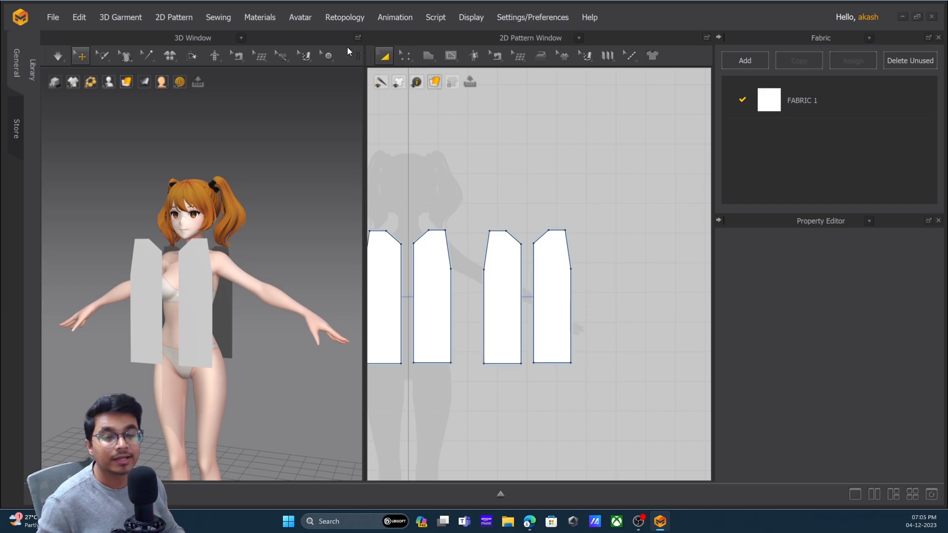
pyautogui.click(405, 57)
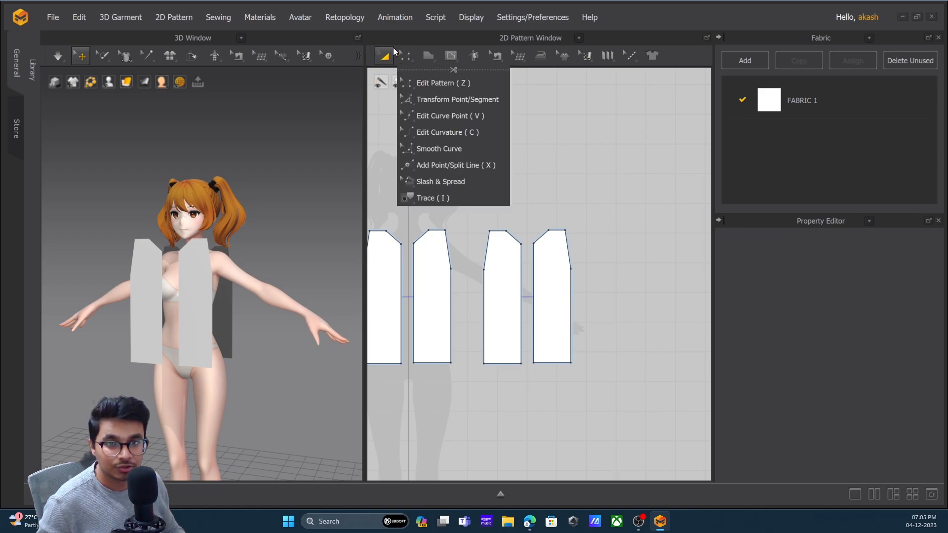
pyautogui.click(491, 100)
pyautogui.click(499, 58)
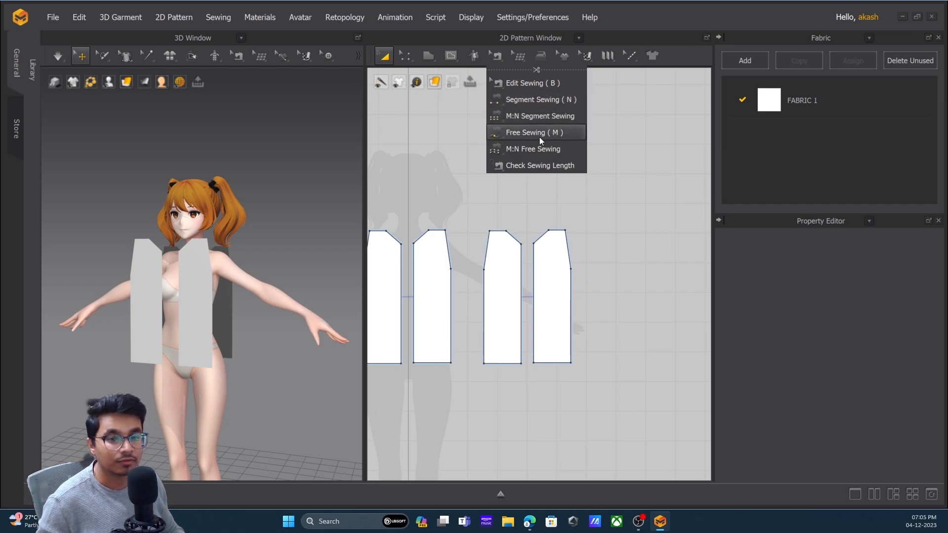
pyautogui.click(530, 176)
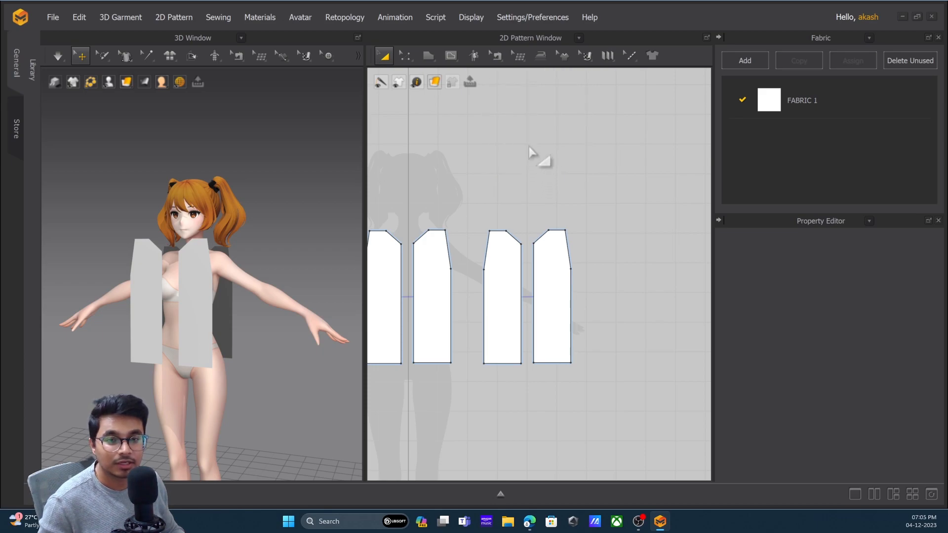
pyautogui.click(499, 58)
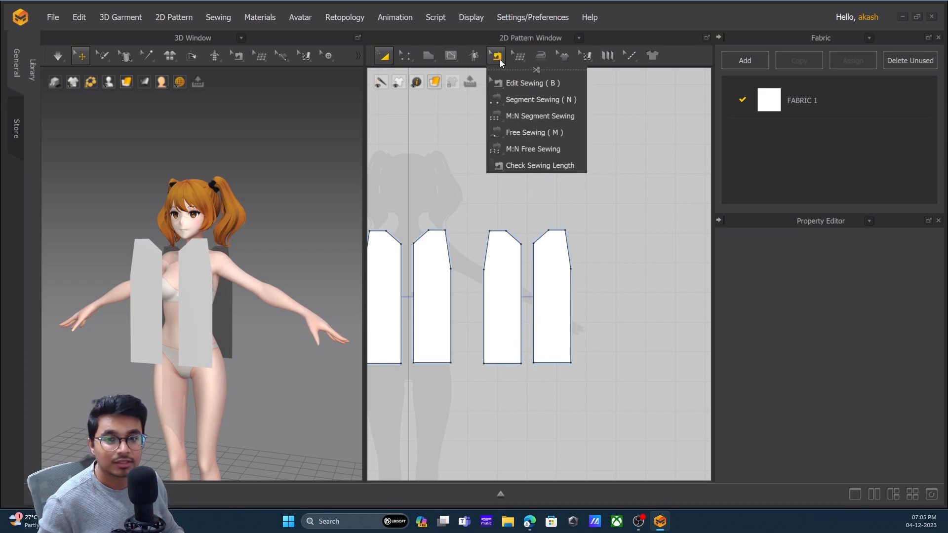
pyautogui.click(537, 100)
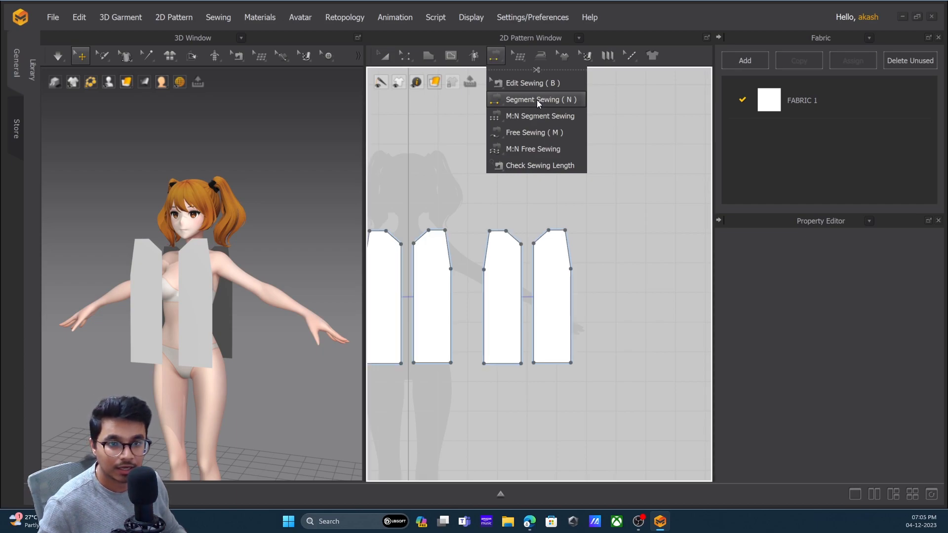
pyautogui.moveTo(229, 304)
pyautogui.mouseDown(button='right')
pyautogui.moveTo(184, 302)
pyautogui.moveTo(212, 300)
pyautogui.mouseUp(button='right')
pyautogui.click(384, 55)
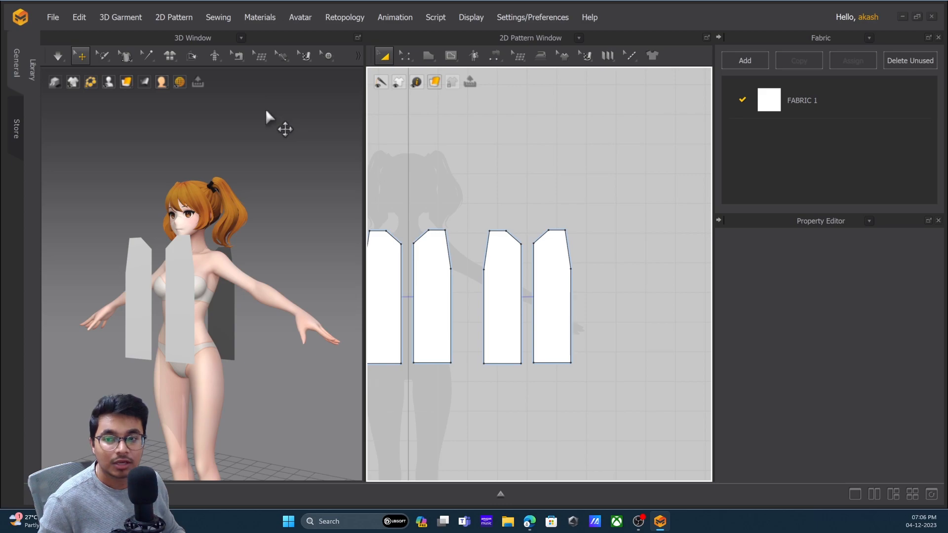
pyautogui.click(268, 124)
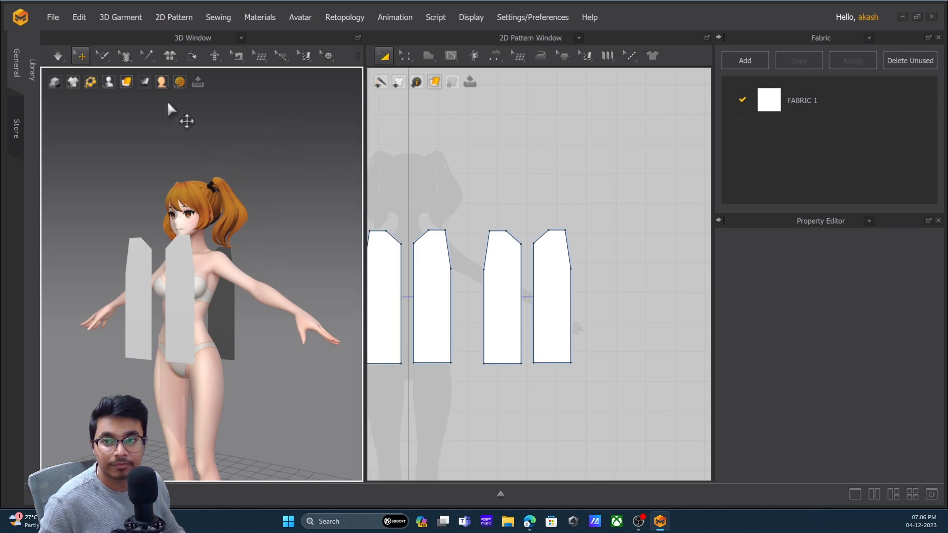
# Try to sew a front side edge to its back counterpart with Segment Sewing in the 3D window, then undo it.
pyautogui.click(238, 56)
pyautogui.click(257, 101)
pyautogui.click(194, 298)
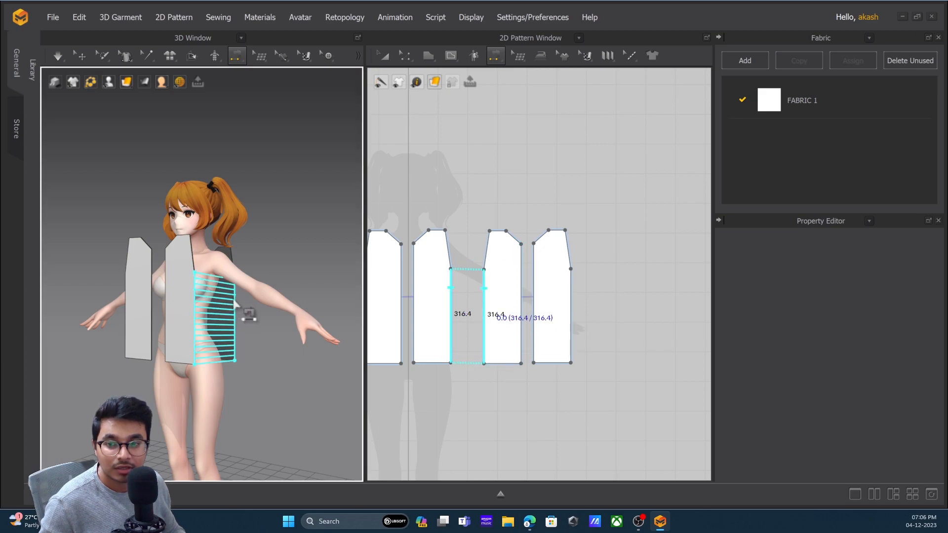
pyautogui.click(234, 301)
pyautogui.hotkey('ctrl', 'z')
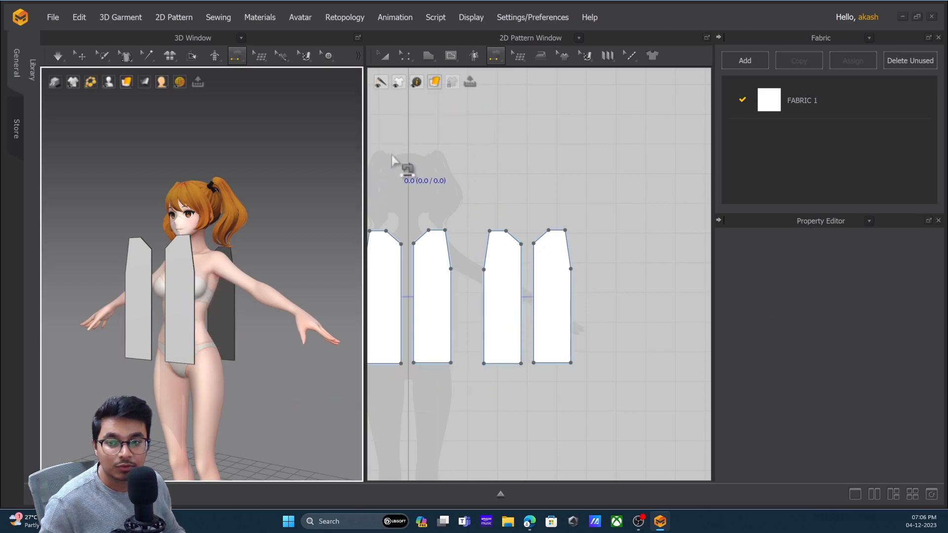
# Use Segment Sewing in the 2D window to join the adjacent straight side edges of the front and back patterns.
pyautogui.click(493, 59)
pyautogui.click(516, 99)
pyautogui.click(453, 293)
pyautogui.click(485, 299)
# Sew the two centre-front edges together and the two centre-back edges together with Segment Sewing.
pyautogui.click(403, 282)
pyautogui.click(416, 278)
pyautogui.click(522, 295)
pyautogui.click(536, 302)
# Sew the outermost side edges of the front and back patterns together and check the seams around the avatar.
pyautogui.moveTo(425, 309); pyautogui.dragTo(513, 301, button='middle')
pyautogui.click(453, 291)
pyautogui.click(656, 295)
pyautogui.moveTo(218, 324); pyautogui.dragTo(265, 349, button='right')
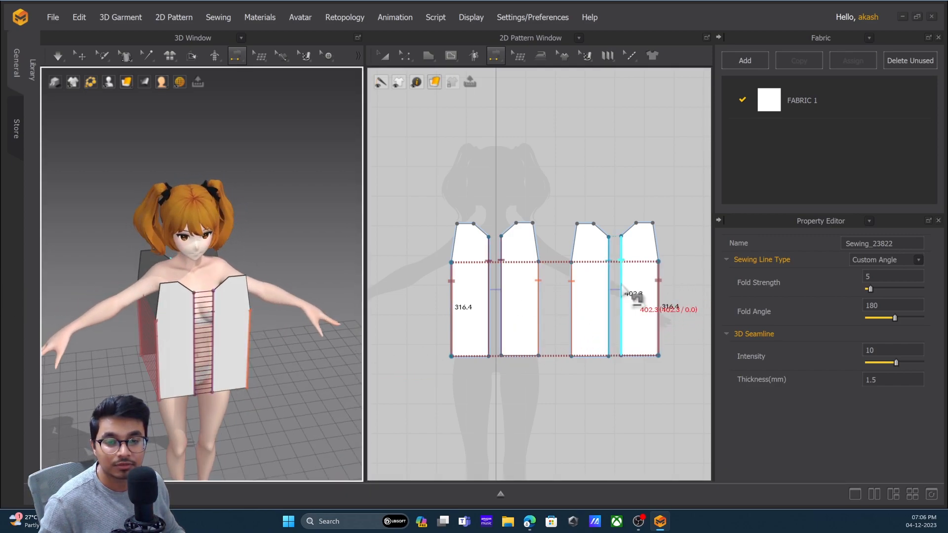
pyautogui.moveTo(213, 321); pyautogui.dragTo(204, 320, button='right')
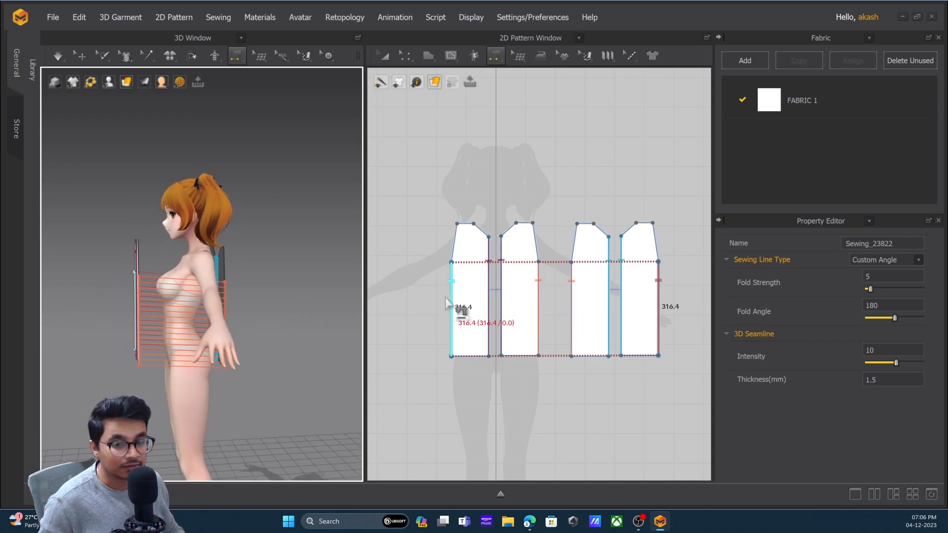
pyautogui.moveTo(201, 296)
pyautogui.mouseDown(button='right')
pyautogui.moveTo(259, 268)
pyautogui.moveTo(202, 294)
pyautogui.mouseUp(button='right')
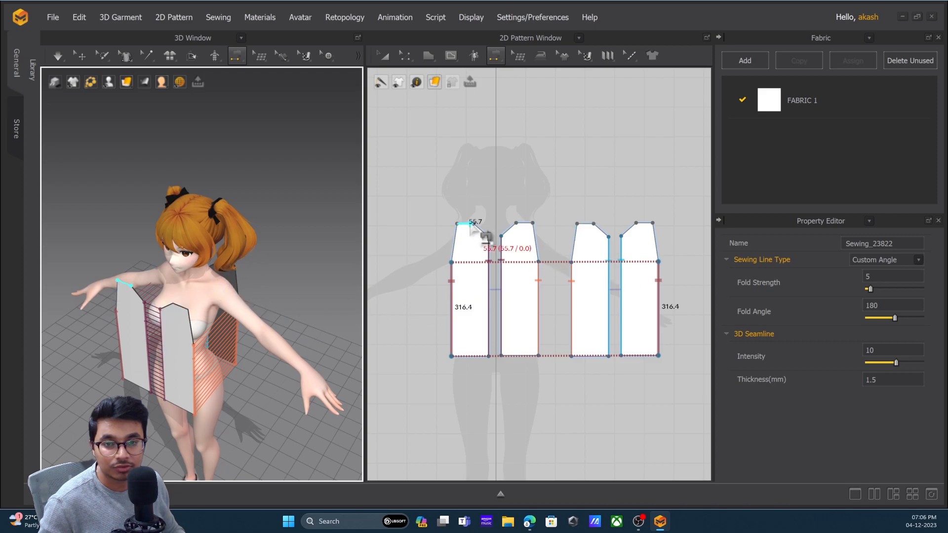
# Examine the seam lines and the unsewn shoulder and armhole areas from the avatar's side and front, ending in Transform Pattern.
pyautogui.click(392, 58)
pyautogui.click(385, 56)
pyautogui.click(440, 173)
pyautogui.press('n')
pyautogui.moveTo(228, 284); pyautogui.dragTo(295, 217, button='right')
pyautogui.scroll(3, 256, 257)
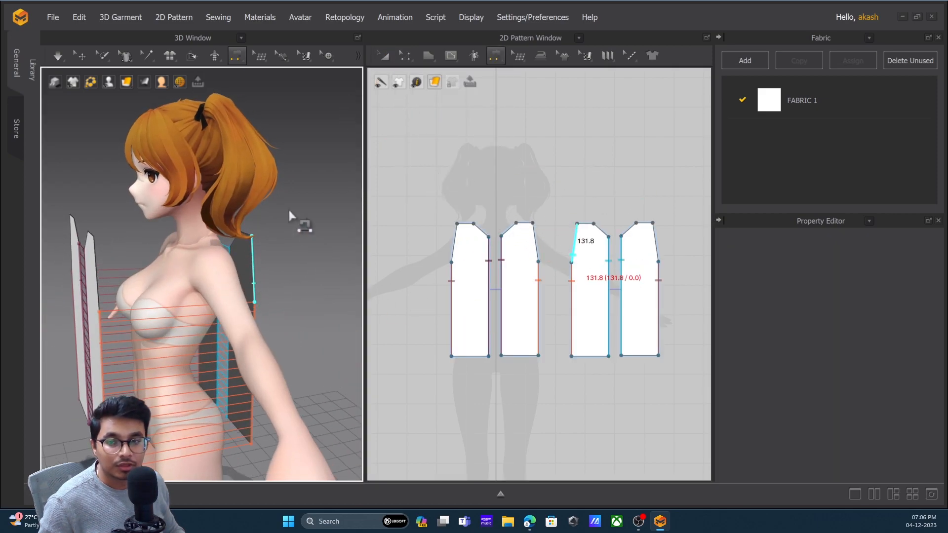
pyautogui.click(74, 54)
pyautogui.click(230, 58)
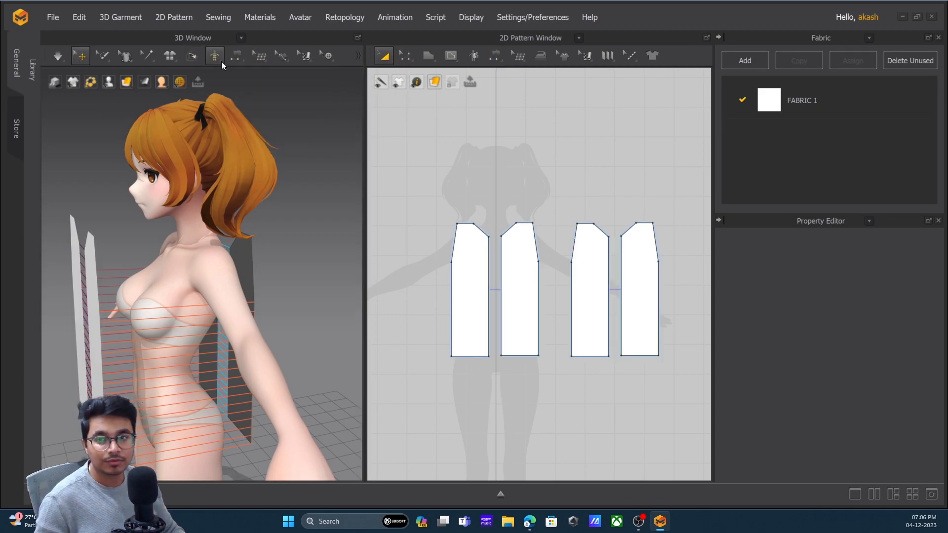
pyautogui.moveTo(298, 284); pyautogui.dragTo(220, 281, button='right')
pyautogui.scroll(-5, 275, 266)
pyautogui.scroll(6, 257, 274)
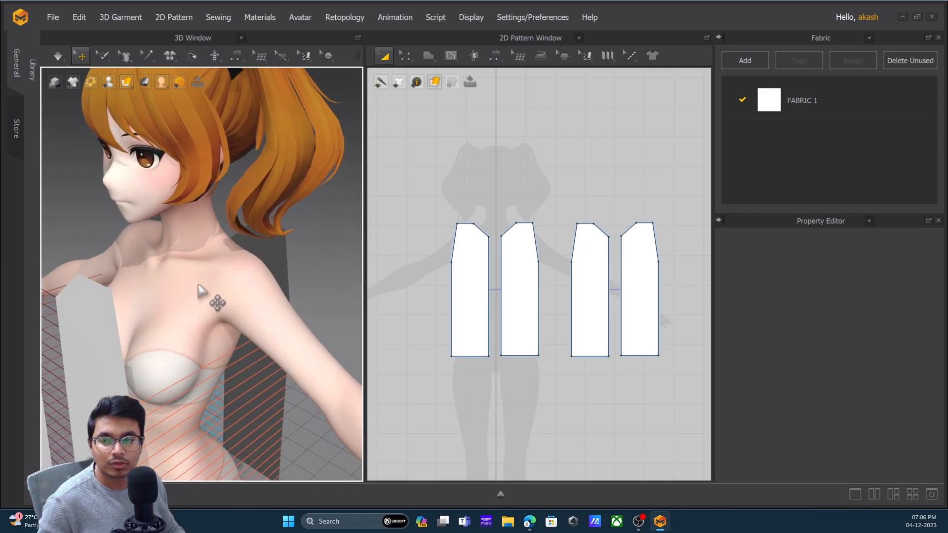
# Sew the shoulder edge of one front pattern to the shoulder edge of its matching back pattern with Segment Sewing.
pyautogui.moveTo(87, 291); pyautogui.dragTo(201, 247, button='right')
pyautogui.moveTo(150, 281); pyautogui.dragTo(567, 270, button='right')
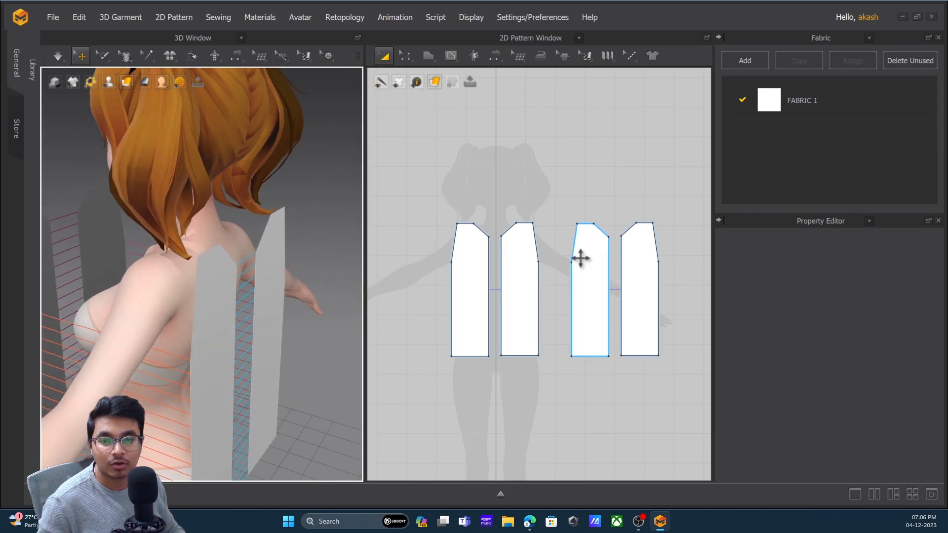
pyautogui.scroll(-4, 168, 289)
pyautogui.moveTo(169, 289); pyautogui.dragTo(202, 322, button='right')
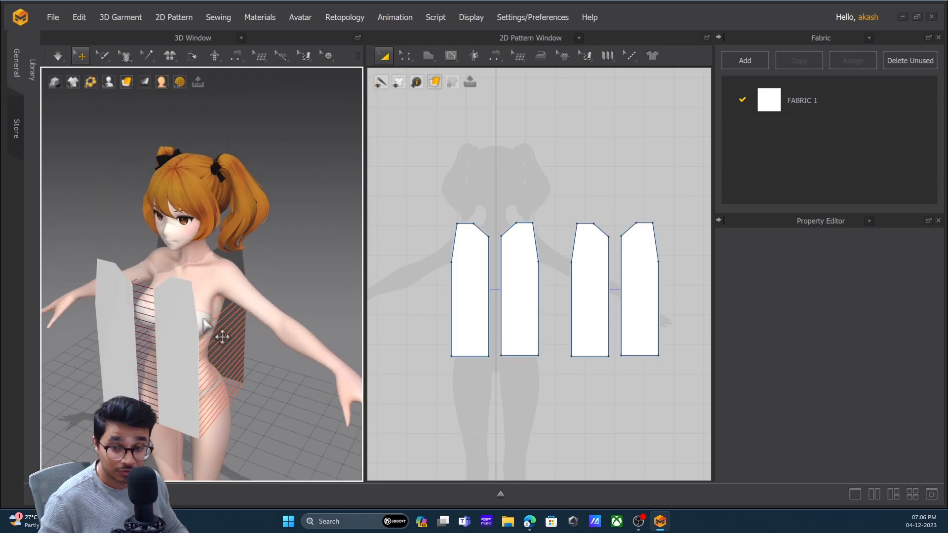
pyautogui.click(184, 302)
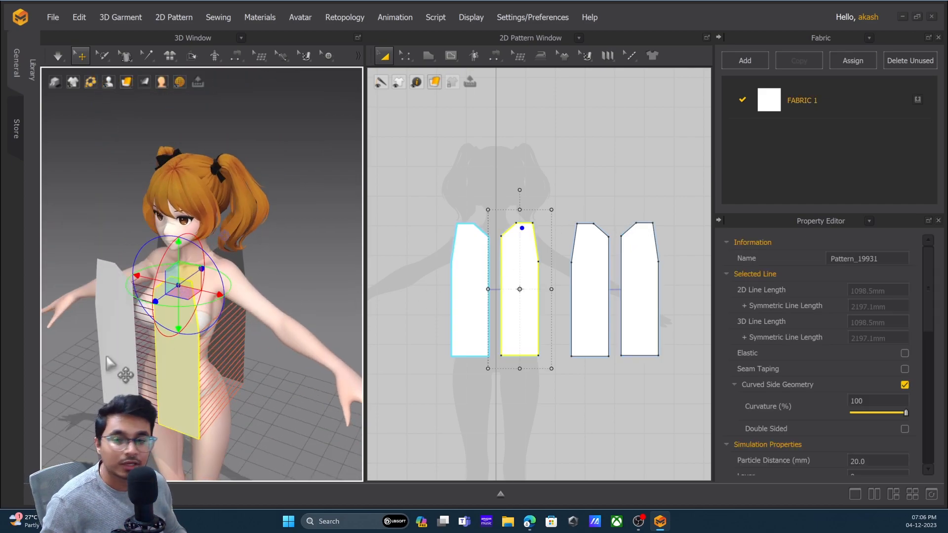
pyautogui.moveTo(293, 261); pyautogui.dragTo(204, 262, button='right')
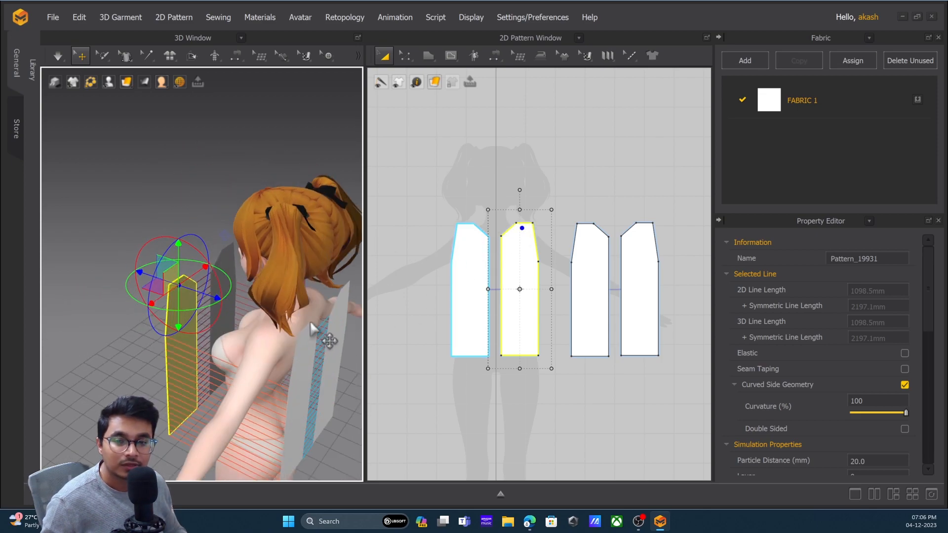
pyautogui.click(308, 335)
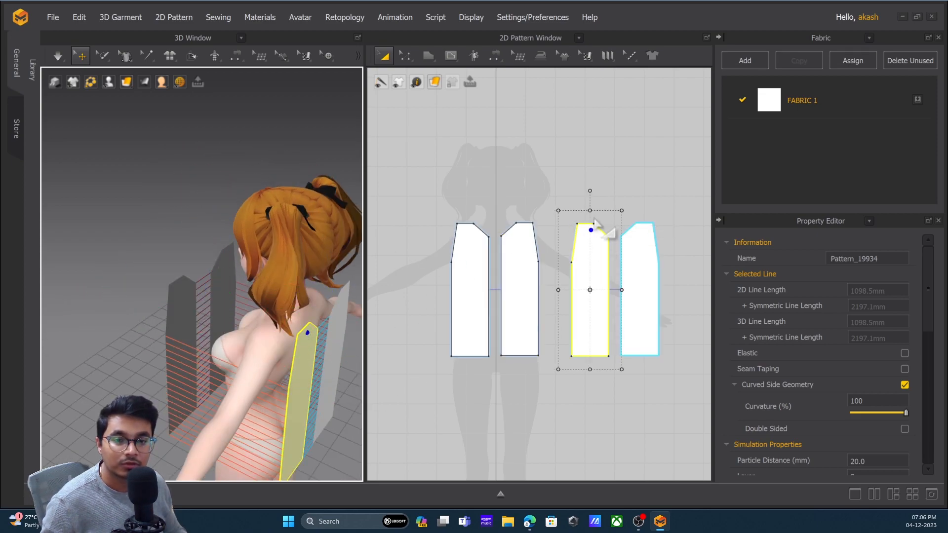
pyautogui.click(494, 55)
pyautogui.click(505, 98)
pyautogui.click(522, 223)
pyautogui.click(590, 224)
# Join the remaining front shoulder edge to the shoulder edge of the outermost back pattern.
pyautogui.moveTo(286, 316); pyautogui.dragTo(253, 299, button='right')
pyautogui.moveTo(253, 298); pyautogui.dragTo(163, 313, button='middle')
pyautogui.moveTo(163, 313); pyautogui.dragTo(261, 306, button='right')
pyautogui.click(480, 237)
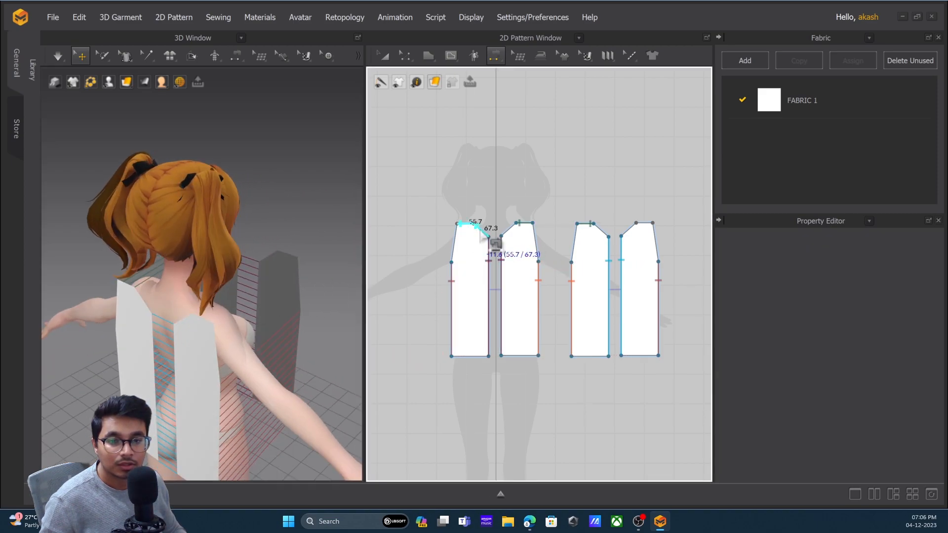
pyautogui.click(647, 224)
# Return to Transform Pattern and simulate the sewn patterns so they drape onto the avatar's torso.
pyautogui.click(383, 56)
pyautogui.moveTo(283, 325)
pyautogui.mouseDown(button='right')
pyautogui.moveTo(203, 348)
pyautogui.moveTo(247, 339)
pyautogui.moveTo(236, 328)
pyautogui.moveTo(325, 330)
pyautogui.moveTo(281, 346)
pyautogui.moveTo(286, 339)
pyautogui.mouseUp(button='right')
pyautogui.scroll(-5, 203, 348)
pyautogui.scroll(5, 236, 328)
pyautogui.scroll(-3, 281, 346)
pyautogui.scroll(-4, 281, 345)
pyautogui.press('space')
pyautogui.moveTo(213, 330); pyautogui.dragTo(177, 329, button='right')
pyautogui.scroll(5, 244, 351)
pyautogui.scroll(3, 245, 351)
pyautogui.moveTo(176, 328); pyautogui.dragTo(192, 330, button='middle')
pyautogui.moveTo(191, 330); pyautogui.dragTo(197, 334, button='right')
# Pull at the garment's hem and lower back during simulation to settle the cloth, and clear the selection.
pyautogui.moveTo(197, 336); pyautogui.dragTo(237, 376)
pyautogui.moveTo(238, 377); pyautogui.dragTo(309, 332, button='right')
pyautogui.click(267, 349)
pyautogui.scroll(3, 269, 353)
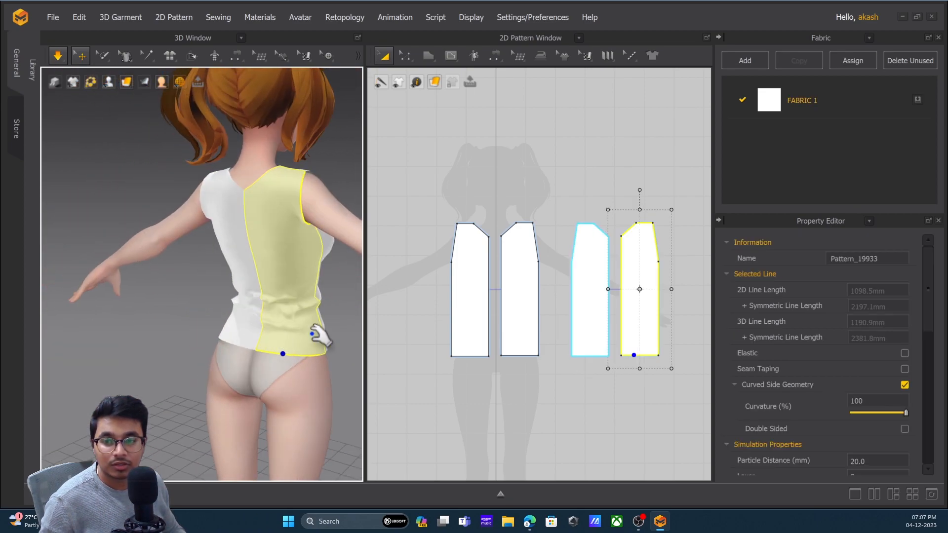
pyautogui.click(231, 347)
pyautogui.moveTo(230, 347); pyautogui.dragTo(250, 376, button='right')
pyautogui.click(277, 301)
pyautogui.moveTo(310, 321); pyautogui.dragTo(294, 336, button='right')
pyautogui.scroll(3, 249, 327)
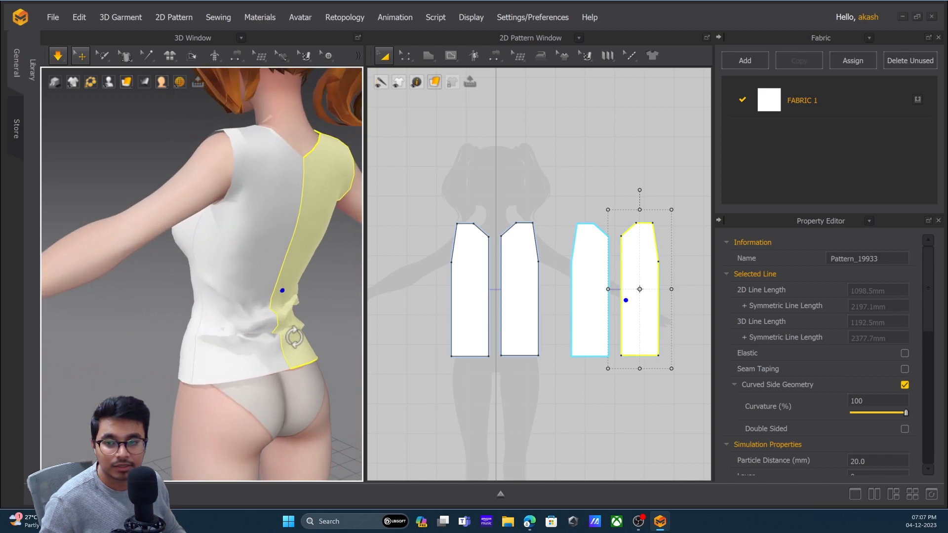
pyautogui.click(307, 324)
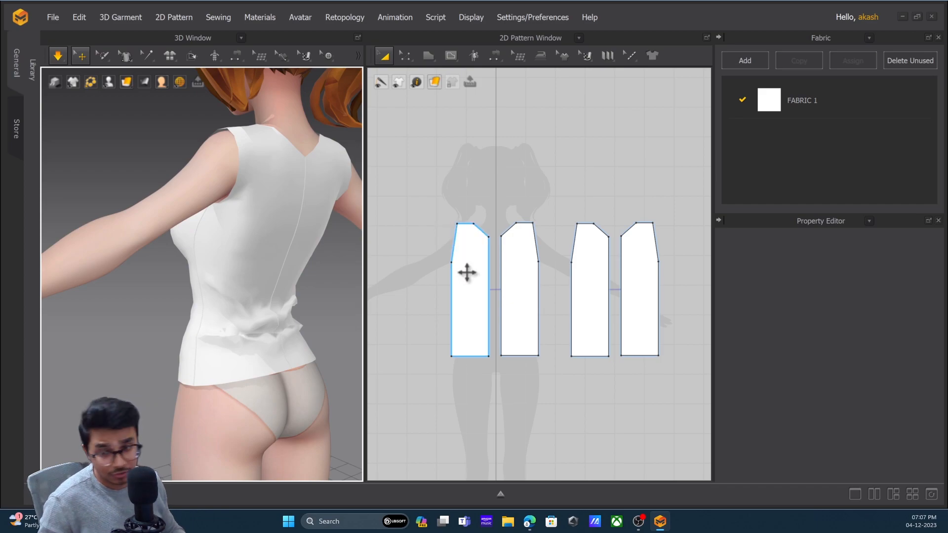
# Select all four patterns in the 2D window and review their simulation properties.
pyautogui.moveTo(440, 184); pyautogui.dragTo(741, 419)
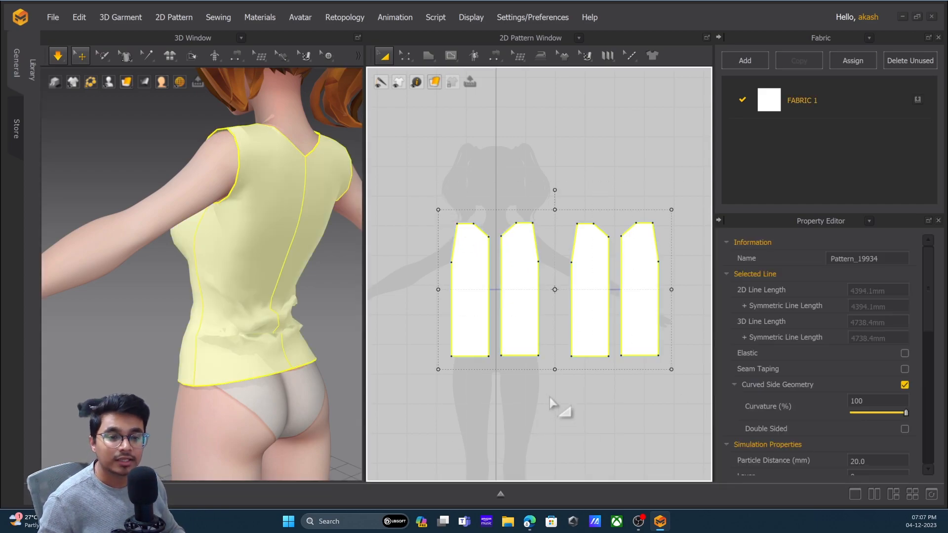
pyautogui.scroll(-6, 830, 441)
pyautogui.scroll(-2, 803, 289)
pyautogui.scroll(6, 790, 321)
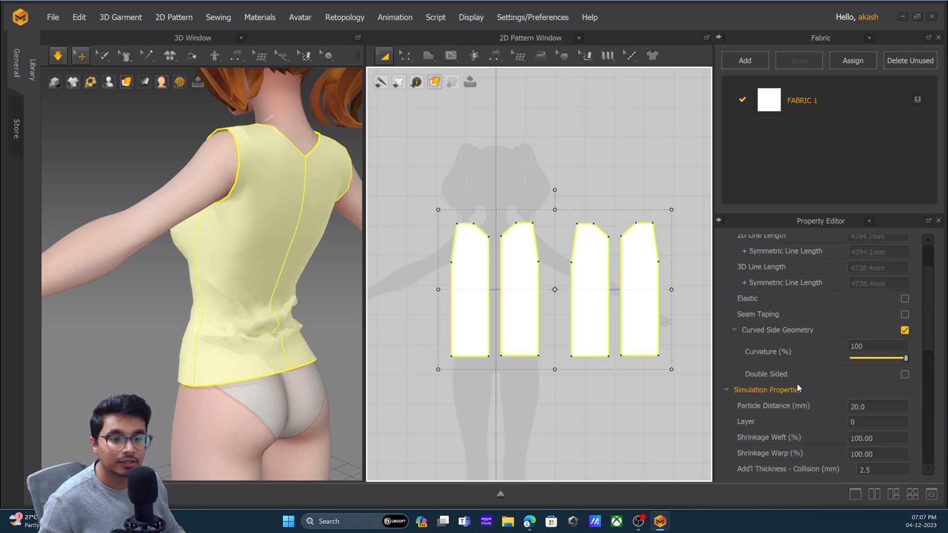
pyautogui.click(147, 55)
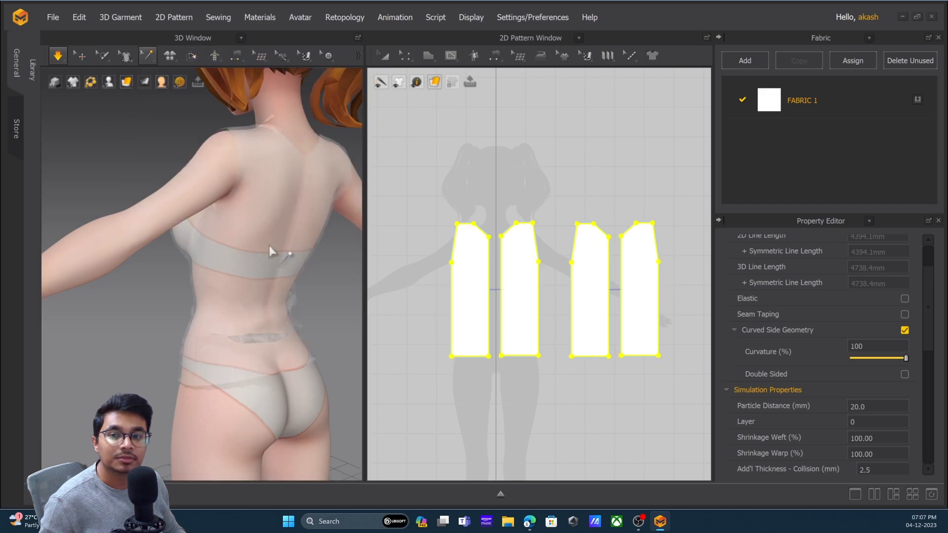
pyautogui.click(125, 56)
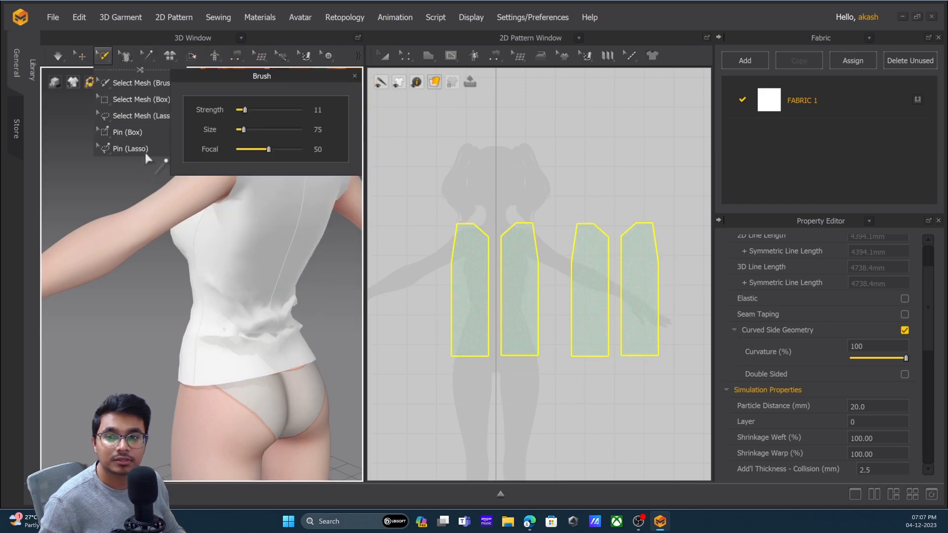
pyautogui.click(80, 56)
pyautogui.click(147, 56)
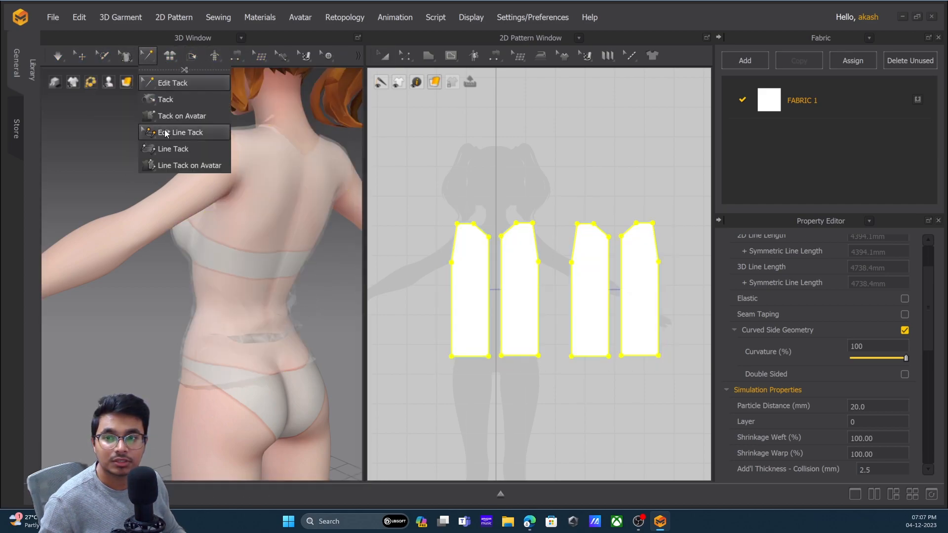
pyautogui.click(257, 55)
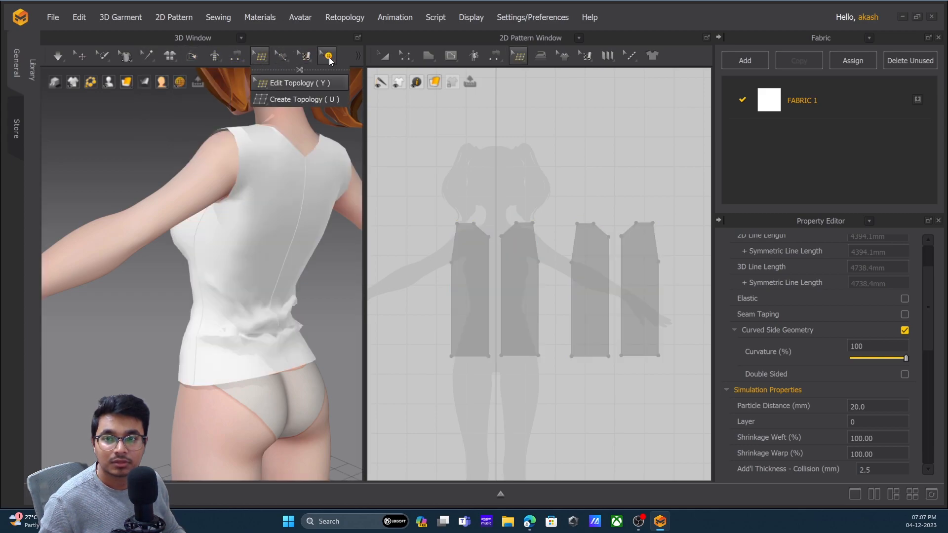
pyautogui.click(358, 56)
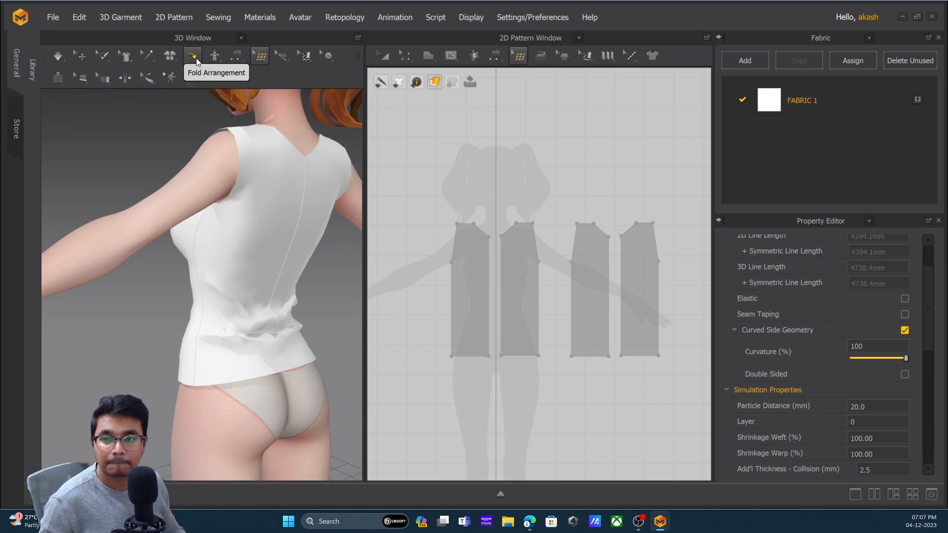
# Use Pin (Box) to reveal the mesh and examine its triangle density on the garment and the 2D patterns.
pyautogui.moveTo(95, 59)
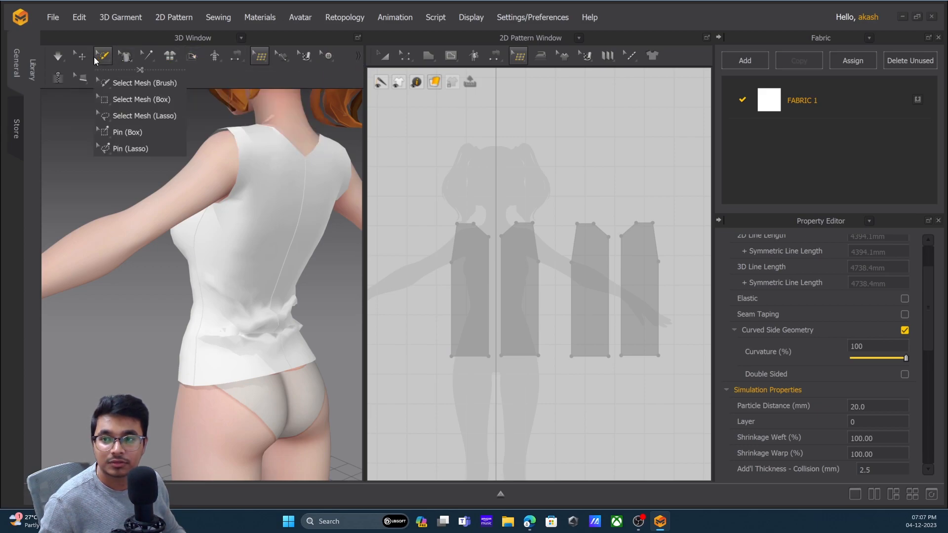
pyautogui.click(123, 132)
pyautogui.scroll(5, 256, 289)
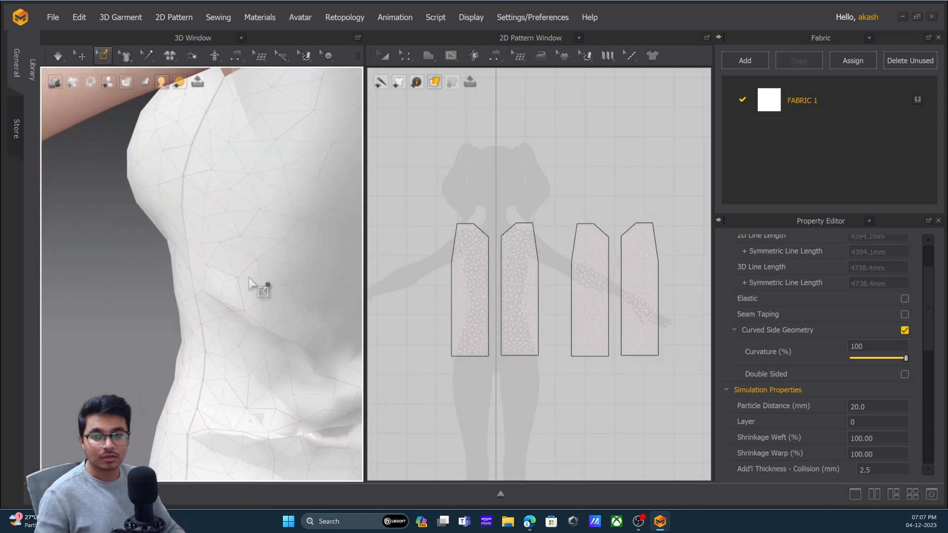
pyautogui.moveTo(258, 290); pyautogui.dragTo(234, 272, button='right')
pyautogui.scroll(-5, 234, 273)
pyautogui.scroll(3, 234, 272)
pyautogui.scroll(-2, 206, 275)
pyautogui.scroll(5, 210, 262)
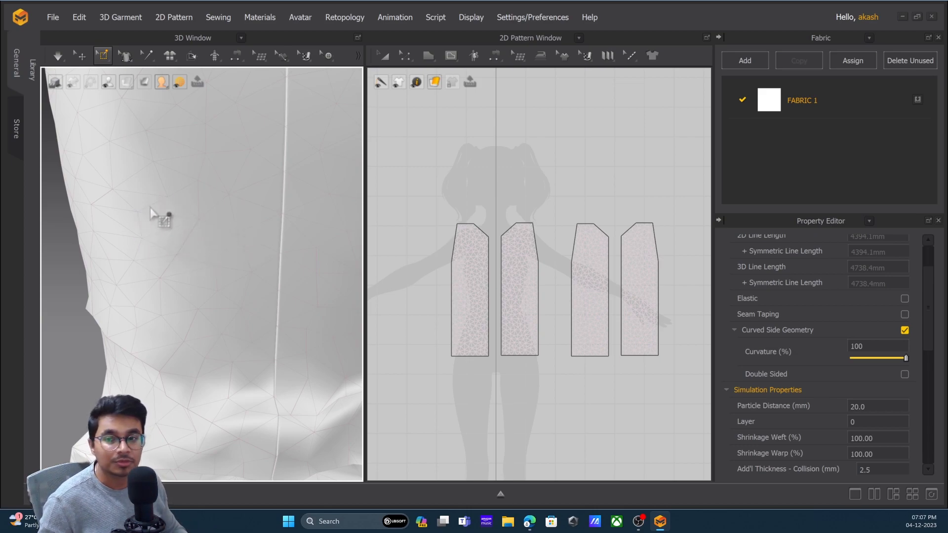
pyautogui.scroll(6, 403, 287)
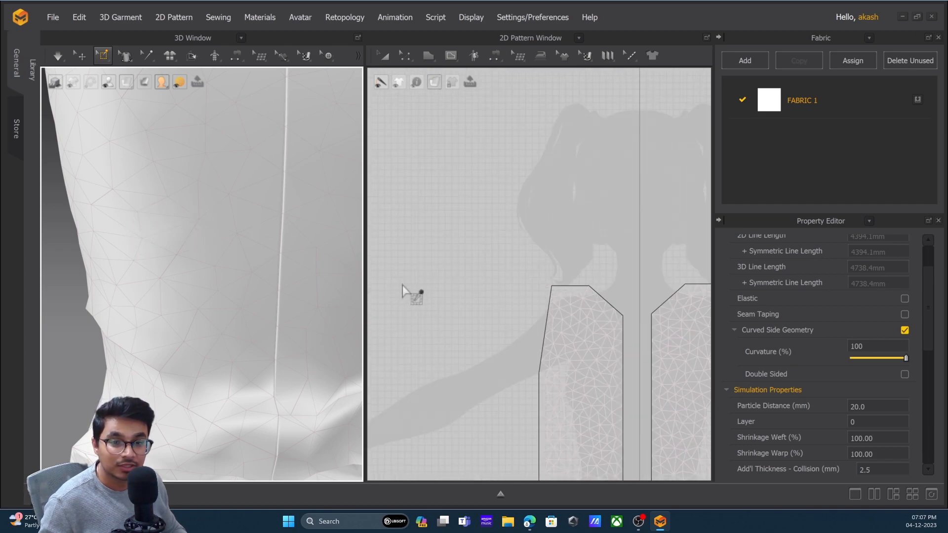
pyautogui.moveTo(577, 345); pyautogui.dragTo(436, 215, button='middle')
pyautogui.scroll(-1, 438, 222)
pyautogui.moveTo(480, 293); pyautogui.dragTo(462, 279, button='middle')
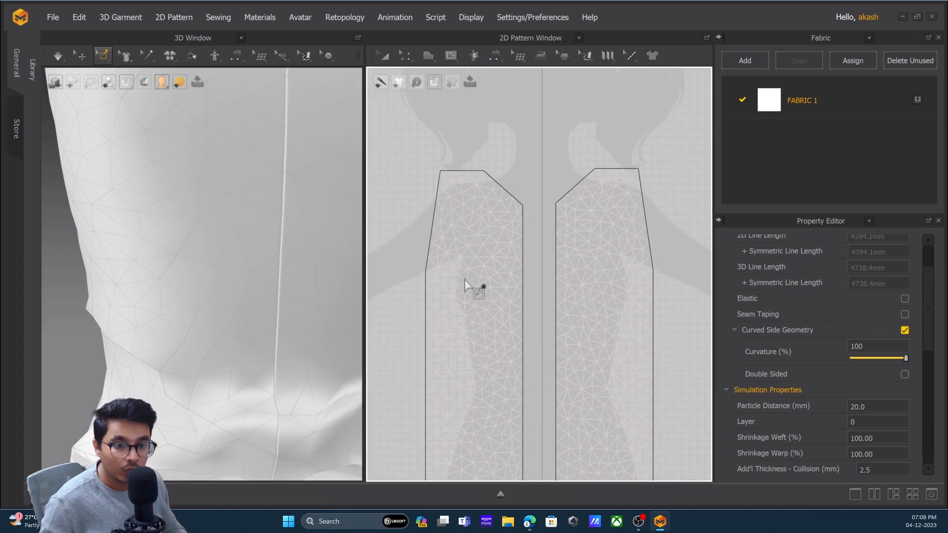
# Set the particle distance of all four patterns to 15 mm and clear the selection.
pyautogui.click(380, 60)
pyautogui.scroll(-5, 526, 297)
pyautogui.moveTo(427, 152); pyautogui.dragTo(693, 353)
pyautogui.click(882, 411)
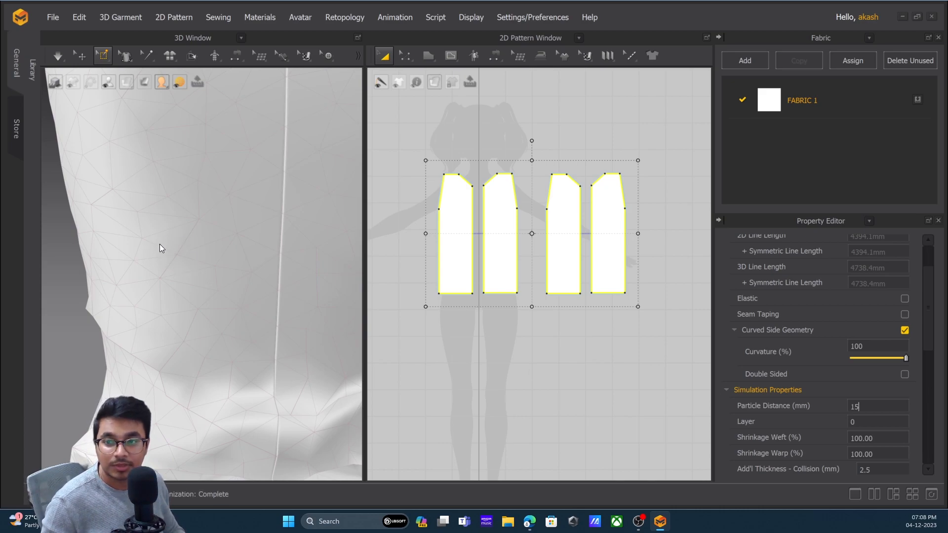
pyautogui.press('Return')
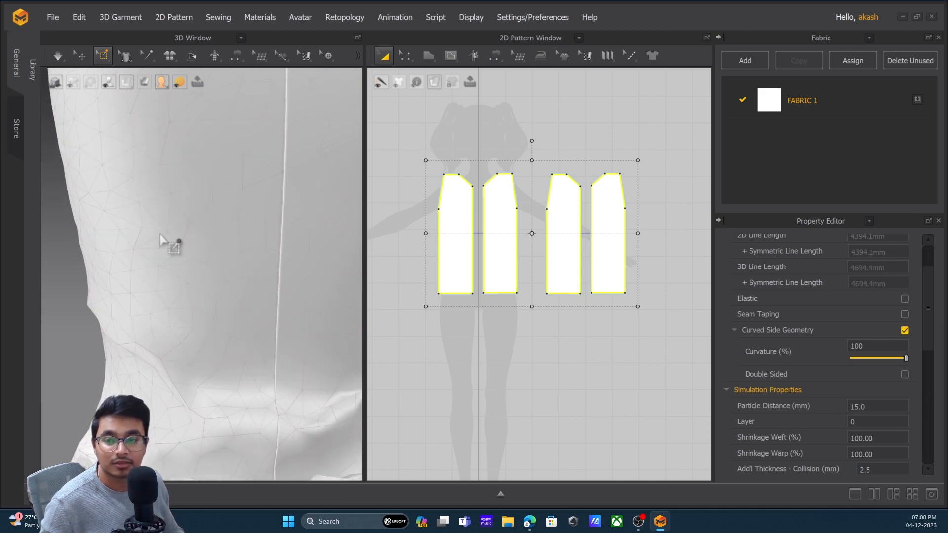
pyautogui.click(635, 159)
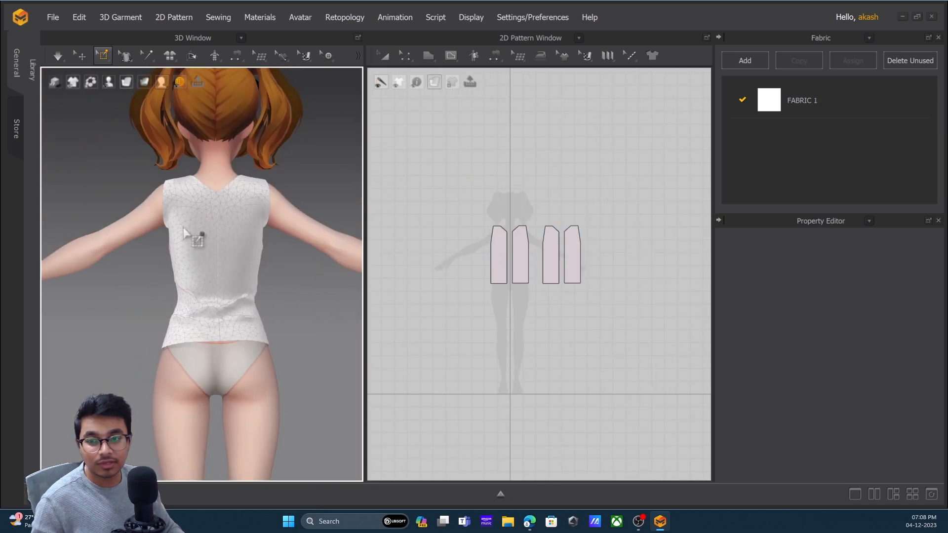
# Restart the simulation and pull the bunched cloth at the back waist and the hem downward.
pyautogui.scroll(5, 252, 305)
pyautogui.press('space')
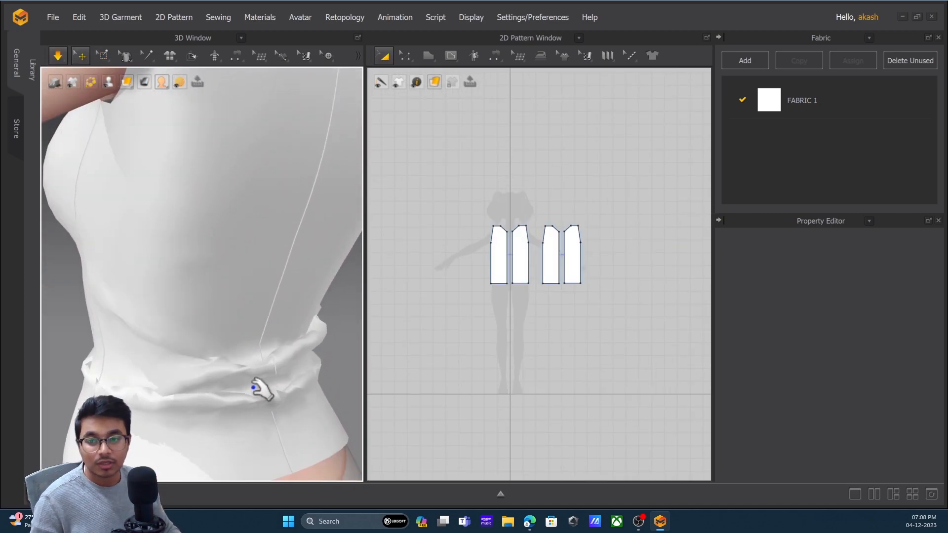
pyautogui.moveTo(211, 417); pyautogui.dragTo(206, 459)
pyautogui.scroll(-5, 205, 366)
pyautogui.moveTo(191, 366); pyautogui.dragTo(205, 364, button='right')
pyautogui.moveTo(166, 351); pyautogui.dragTo(166, 453)
pyautogui.moveTo(264, 367); pyautogui.dragTo(231, 367, button='right')
pyautogui.moveTo(281, 360); pyautogui.dragTo(315, 429)
pyautogui.moveTo(173, 354); pyautogui.dragTo(141, 414)
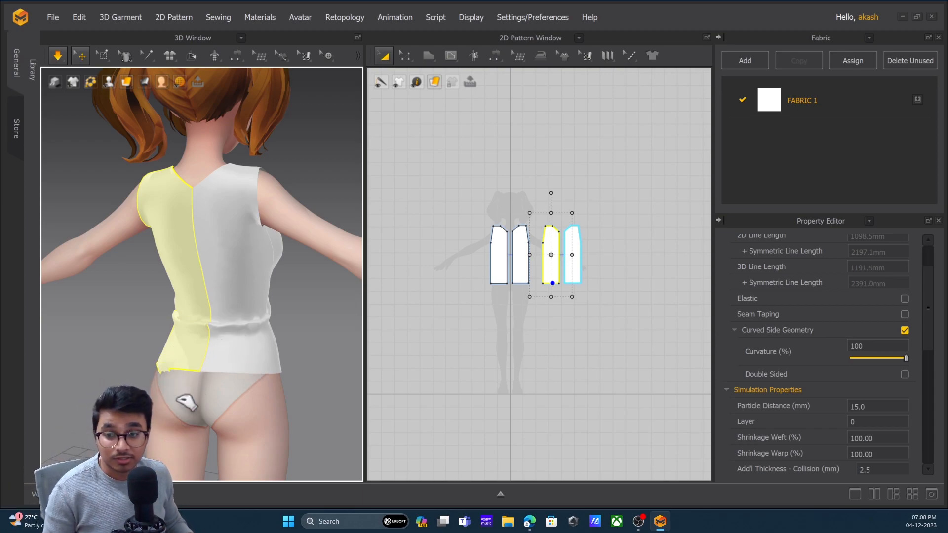
# Pull the back panel outward at the side of the waist and check how the cloth settles.
pyautogui.moveTo(195, 378); pyautogui.dragTo(298, 383, button='right')
pyautogui.moveTo(161, 290); pyautogui.dragTo(141, 346, button='right')
pyautogui.moveTo(204, 328); pyautogui.dragTo(173, 334, button='right')
pyautogui.moveTo(177, 330); pyautogui.dragTo(131, 315)
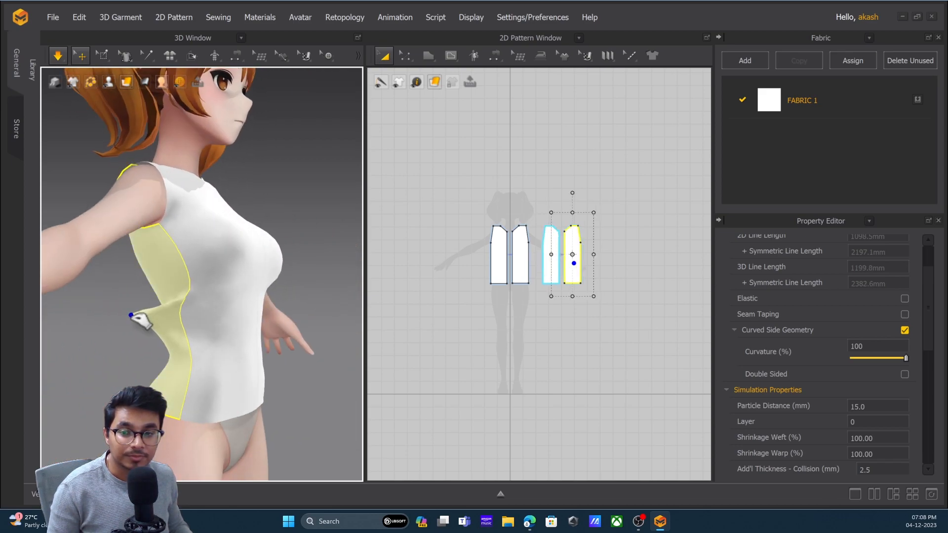
pyautogui.moveTo(164, 377); pyautogui.dragTo(251, 370, button='right')
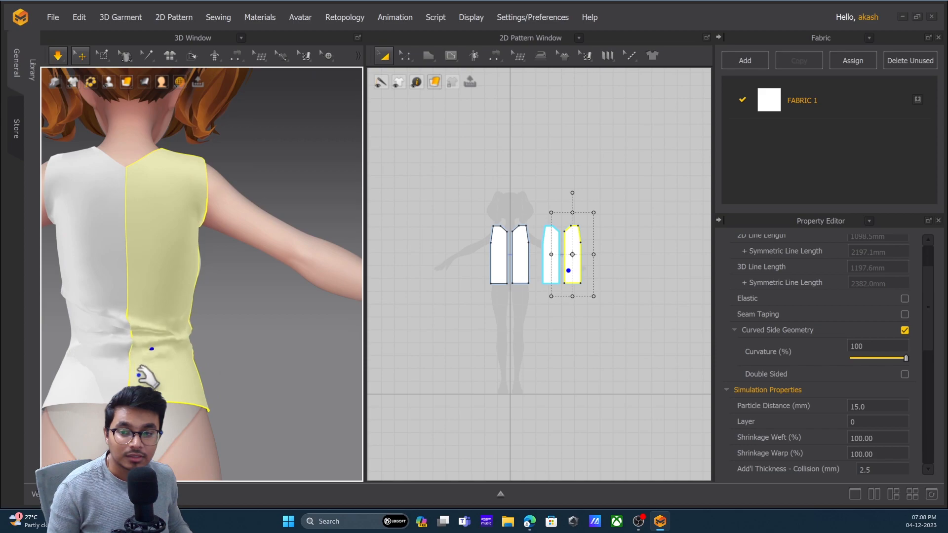
pyautogui.moveTo(131, 375); pyautogui.dragTo(148, 398, button='right')
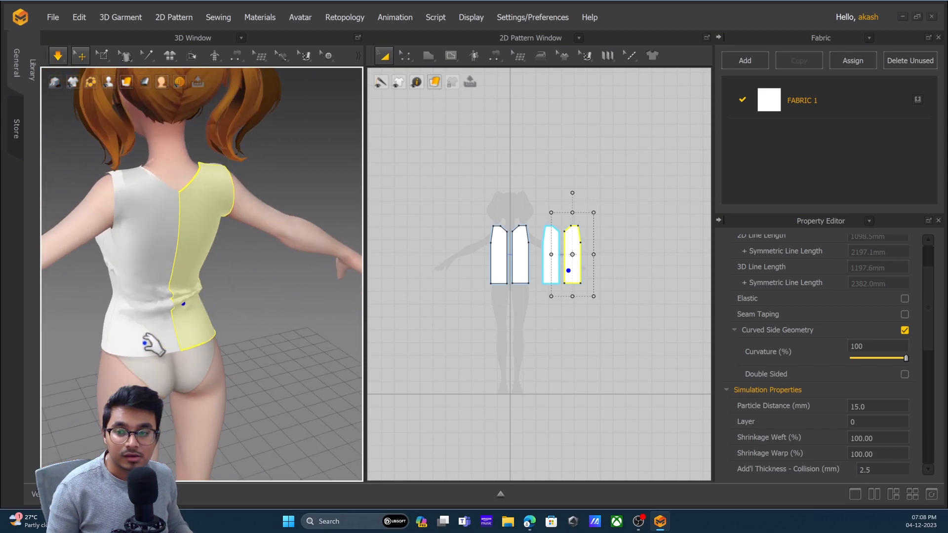
# Tug the back hem downward and outward on both halves of the garment.
pyautogui.click(156, 387)
pyautogui.moveTo(203, 334); pyautogui.dragTo(231, 360)
pyautogui.moveTo(148, 350); pyautogui.dragTo(158, 375)
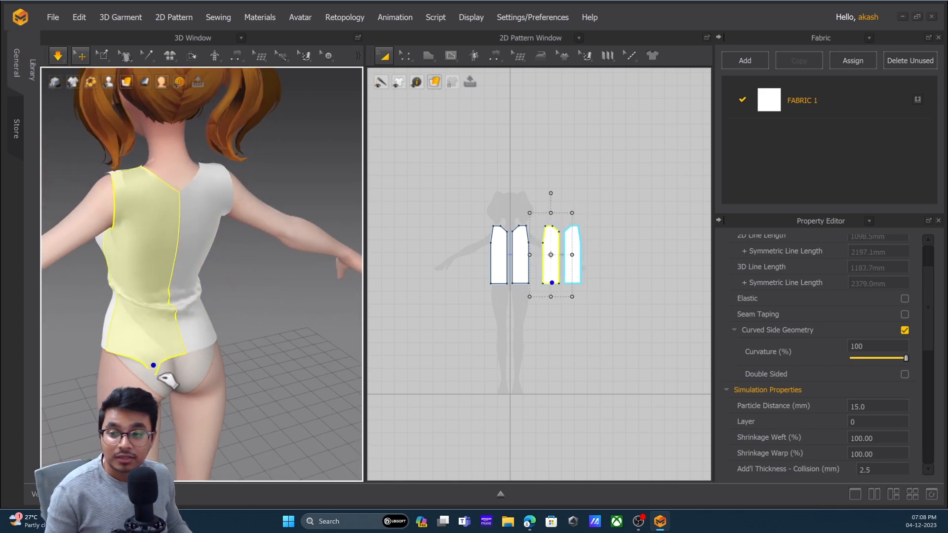
pyautogui.moveTo(202, 341); pyautogui.dragTo(220, 388)
pyautogui.moveTo(109, 359); pyautogui.dragTo(109, 370)
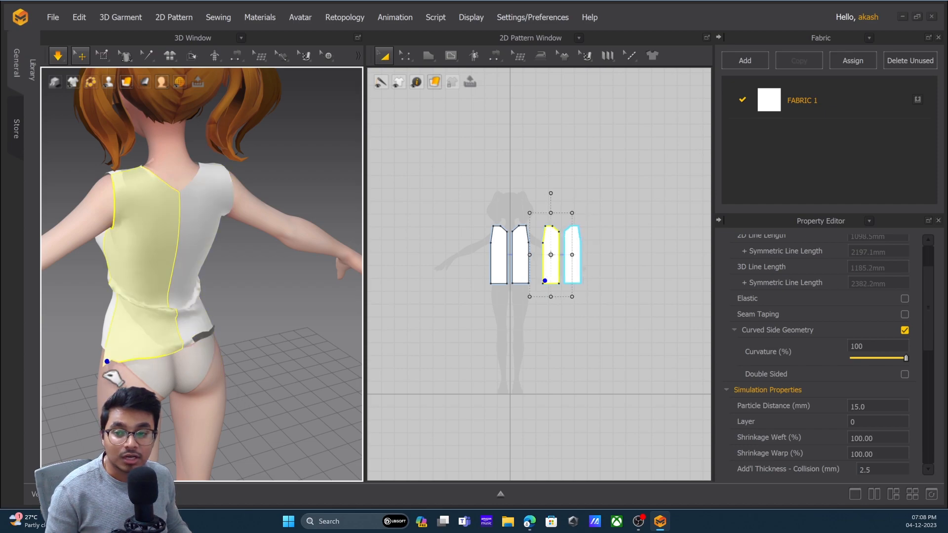
pyautogui.moveTo(208, 341); pyautogui.dragTo(232, 351)
# Loosen the waist folds by pulling the side and centre-back seam, and tug the back hem.
pyautogui.moveTo(136, 330); pyautogui.dragTo(222, 316, button='right')
pyautogui.moveTo(208, 293); pyautogui.dragTo(270, 336)
pyautogui.moveTo(270, 336); pyautogui.dragTo(254, 310, button='right')
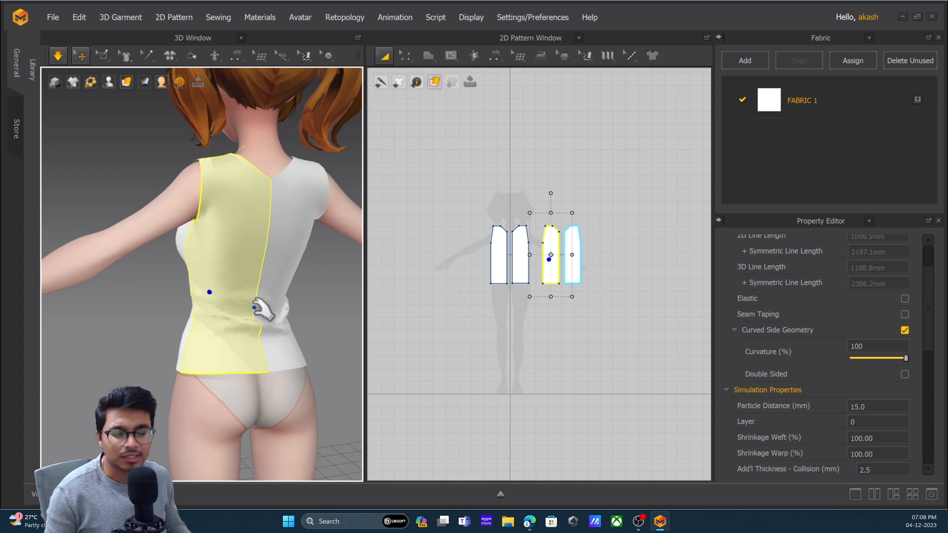
pyautogui.moveTo(262, 292); pyautogui.dragTo(267, 306)
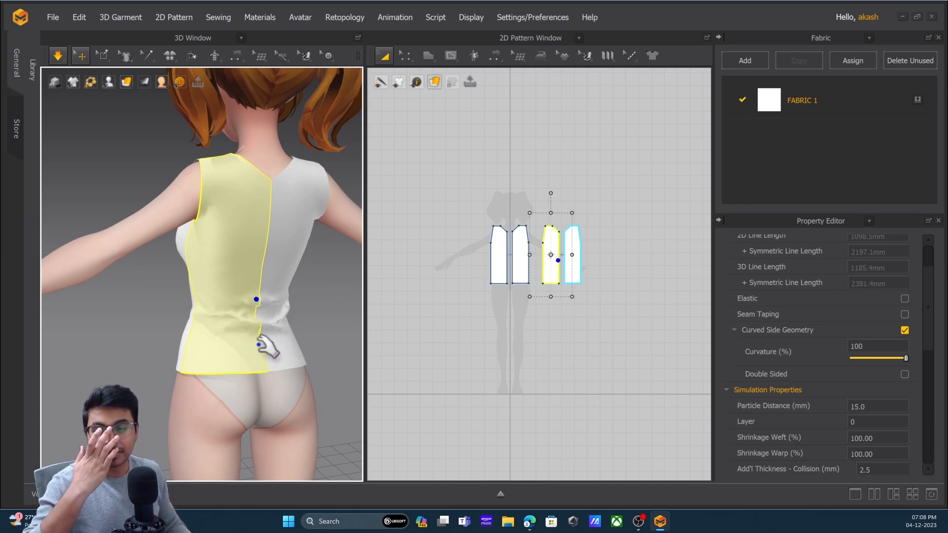
pyautogui.moveTo(199, 390); pyautogui.dragTo(202, 392)
pyautogui.moveTo(285, 354); pyautogui.dragTo(322, 399)
# Pull both outer corners of the back hem down and outward to straighten the garment's lower back.
pyautogui.moveTo(241, 356); pyautogui.dragTo(262, 371, button='right')
pyautogui.moveTo(295, 353); pyautogui.dragTo(337, 402)
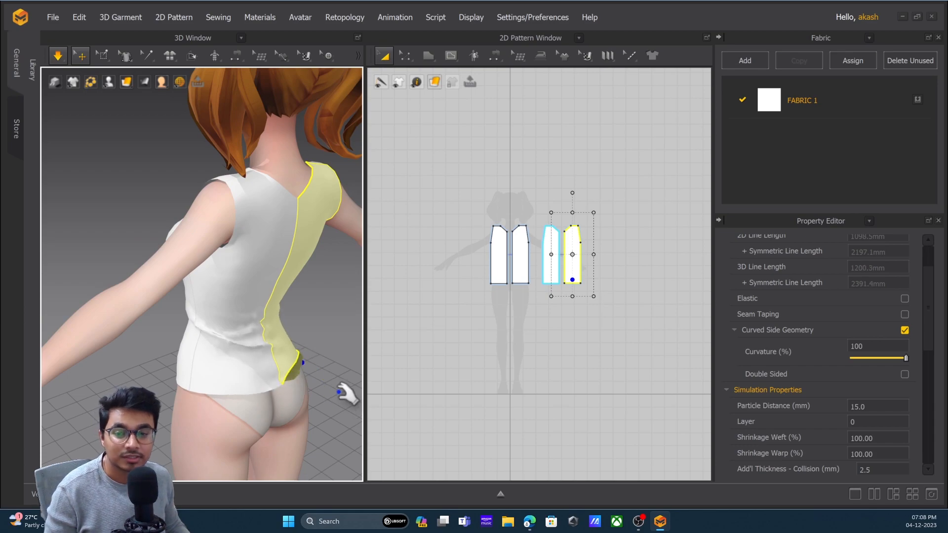
pyautogui.moveTo(338, 387); pyautogui.dragTo(273, 370, button='right')
pyautogui.moveTo(299, 354); pyautogui.dragTo(302, 388)
pyautogui.scroll(-2, 326, 369)
pyautogui.moveTo(312, 367)
pyautogui.mouseDown(button='right')
pyautogui.moveTo(324, 365)
pyautogui.moveTo(310, 376)
pyautogui.mouseUp(button='right')
pyautogui.scroll(4, 299, 375)
pyautogui.moveTo(181, 360); pyautogui.dragTo(165, 400)
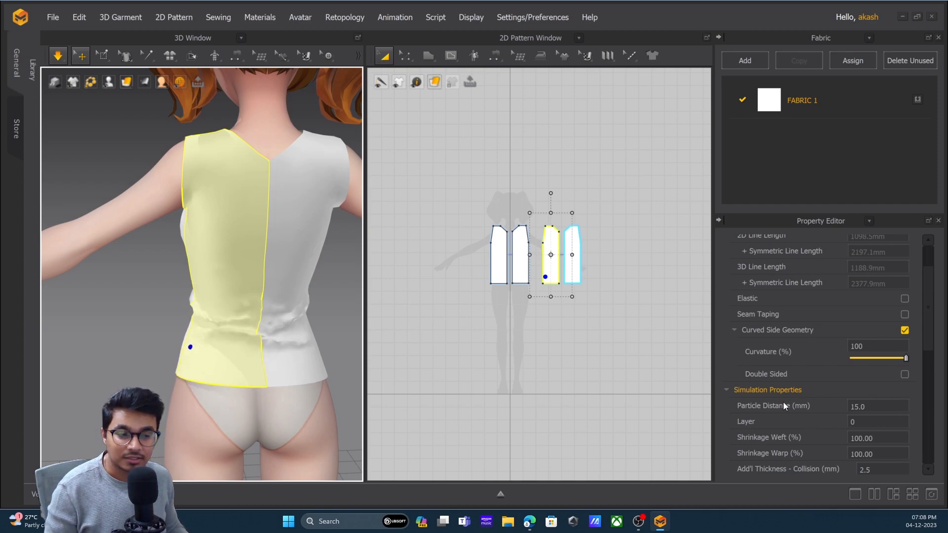
# Examine how the simulated top drapes around the avatar's back, side and front.
pyautogui.moveTo(276, 341); pyautogui.dragTo(227, 291, button='right')
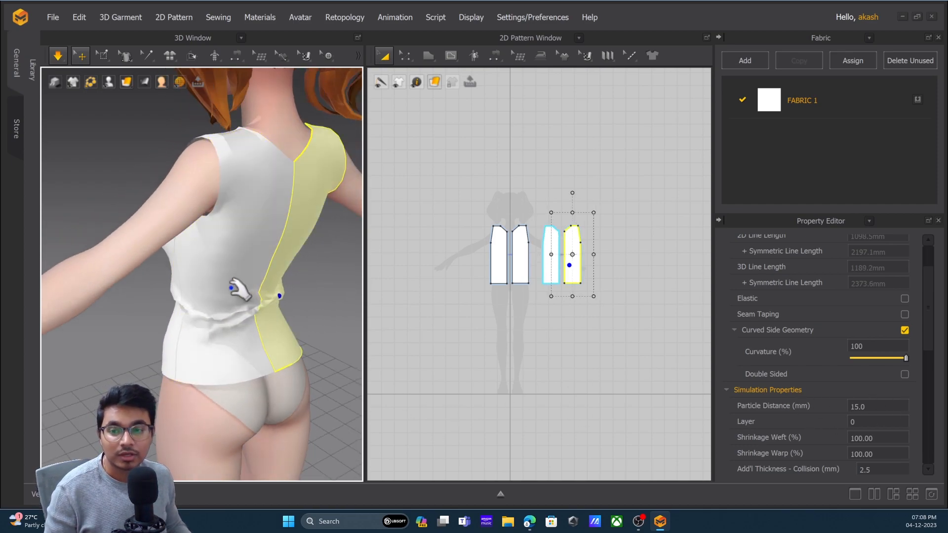
pyautogui.click(334, 353)
pyautogui.moveTo(334, 354); pyautogui.dragTo(240, 344, button='right')
pyautogui.click(262, 242)
pyautogui.moveTo(222, 309); pyautogui.dragTo(351, 311, button='right')
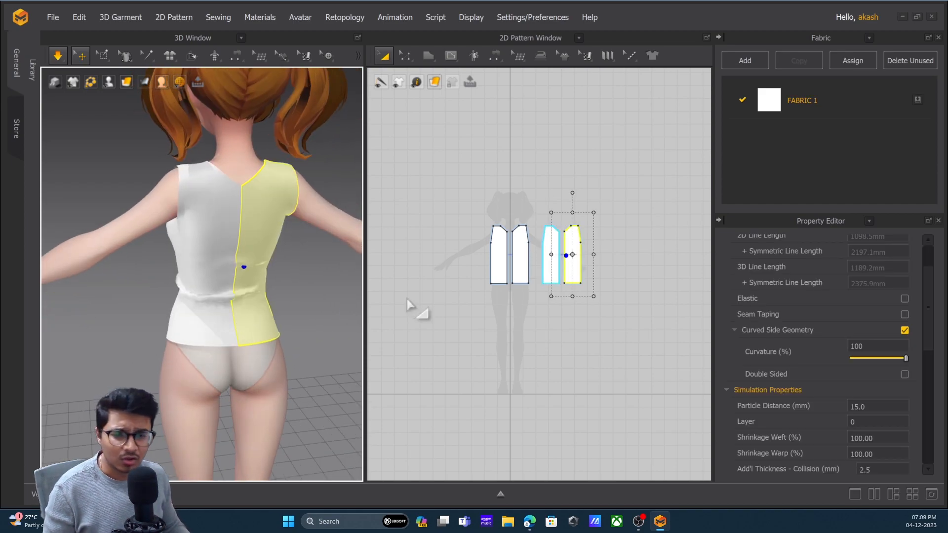
pyautogui.moveTo(265, 196); pyautogui.dragTo(275, 231, button='right')
pyautogui.click(324, 282)
pyautogui.moveTo(297, 278); pyautogui.dragTo(246, 258, button='right')
# Bend the slanted front neckline edge of the mirrored front panels into an inward curve with Edit Curve Point.
pyautogui.scroll(3, 245, 259)
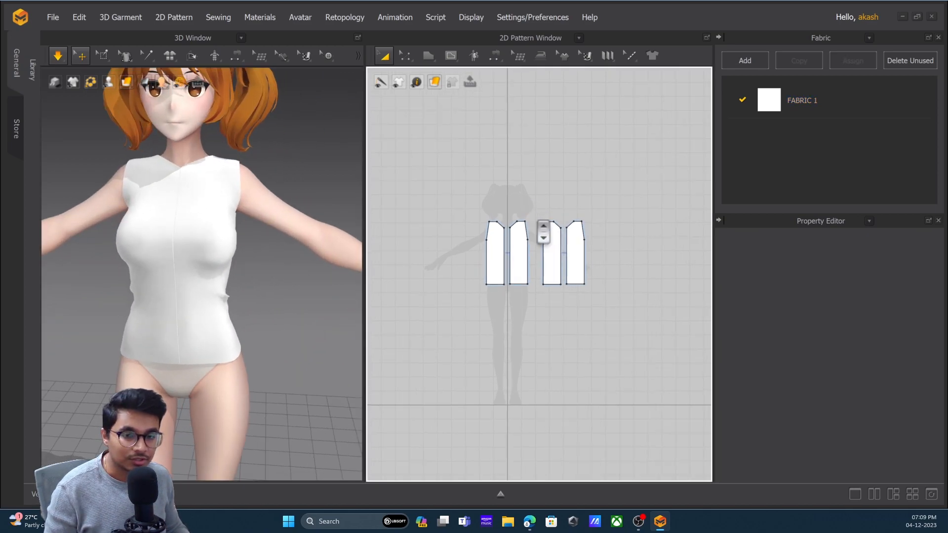
pyautogui.scroll(5, 540, 229)
pyautogui.scroll(2, 549, 284)
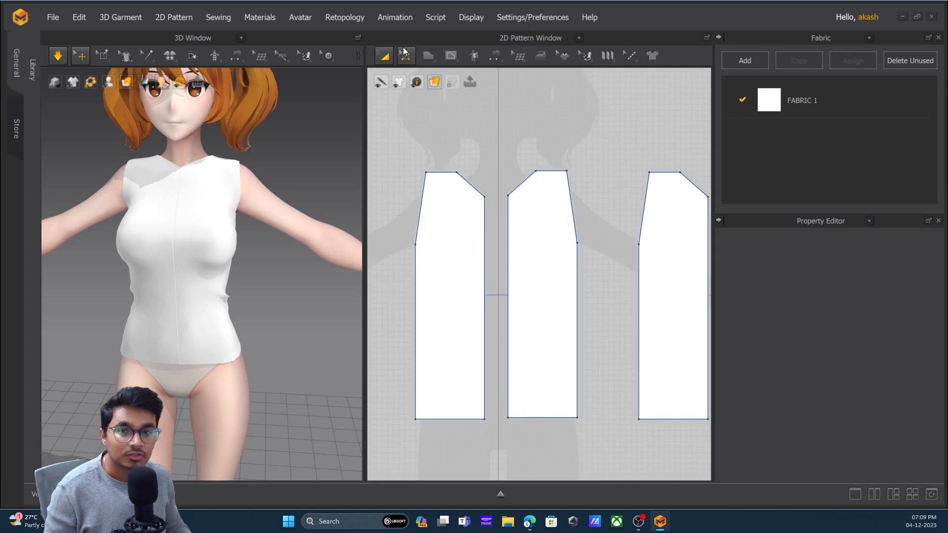
pyautogui.click(404, 48)
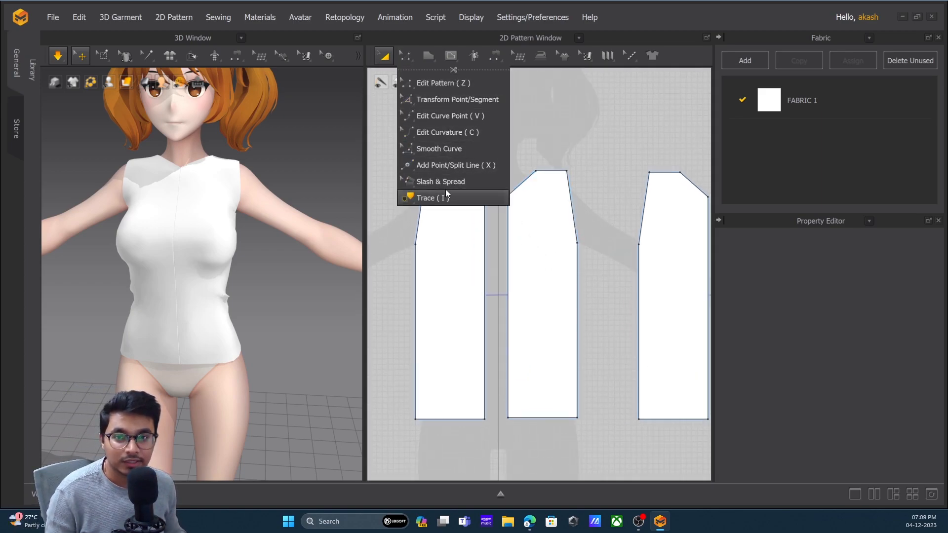
pyautogui.click(405, 56)
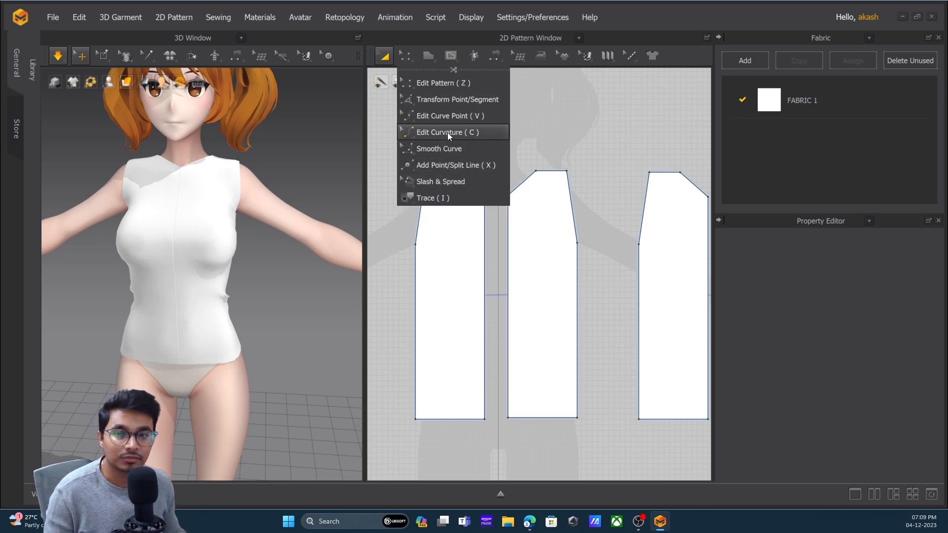
pyautogui.click(434, 117)
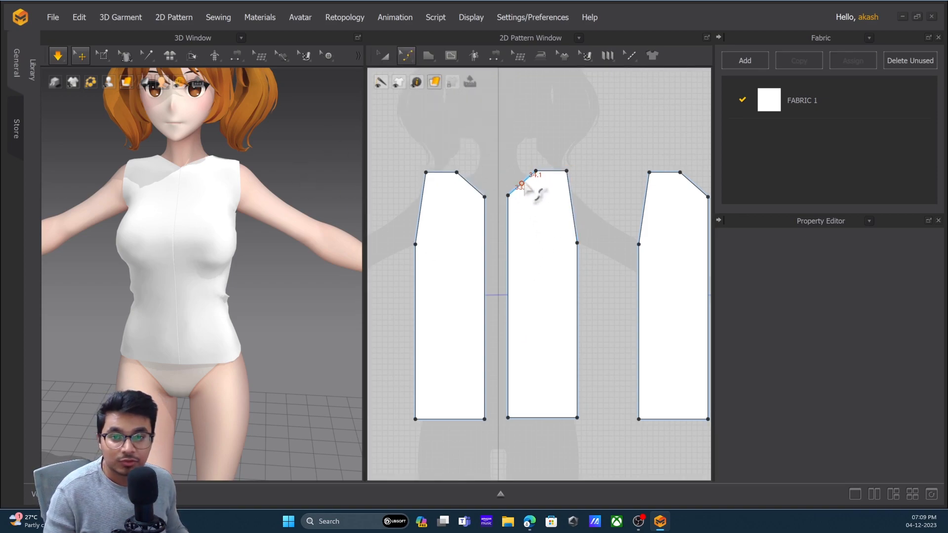
pyautogui.moveTo(523, 185); pyautogui.dragTo(527, 187)
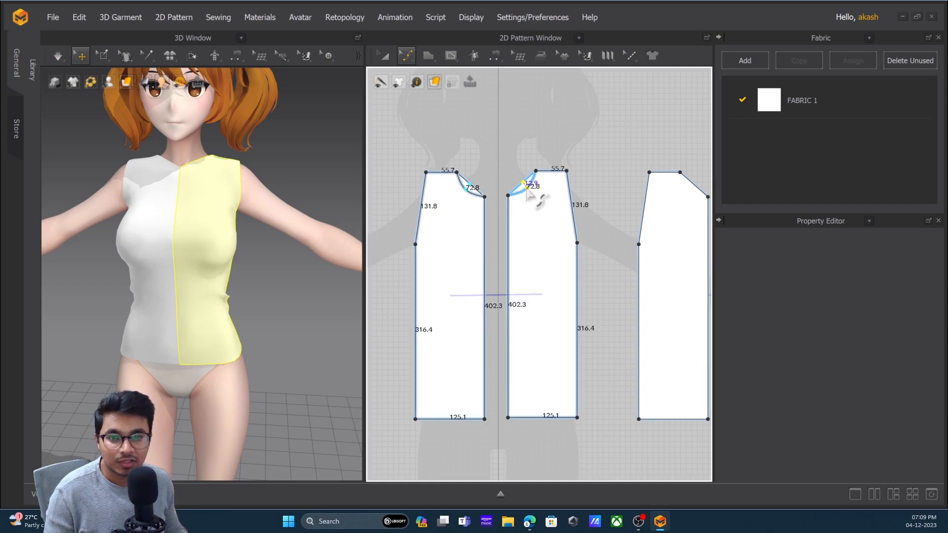
# Raise the centre neck point of the mirrored back panels with Edit Pattern and simulate the higher back neckline.
pyautogui.moveTo(643, 169); pyautogui.dragTo(554, 174, button='middle')
pyautogui.click(409, 60)
pyautogui.click(417, 88)
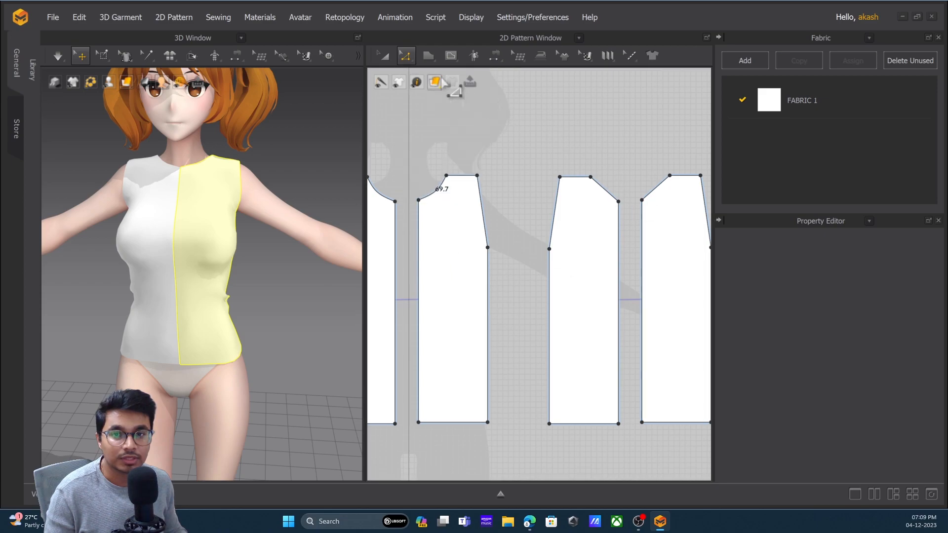
pyautogui.moveTo(634, 195); pyautogui.dragTo(587, 196, button='middle')
pyautogui.moveTo(572, 203); pyautogui.dragTo(572, 185)
pyautogui.moveTo(257, 223); pyautogui.dragTo(132, 173, button='right')
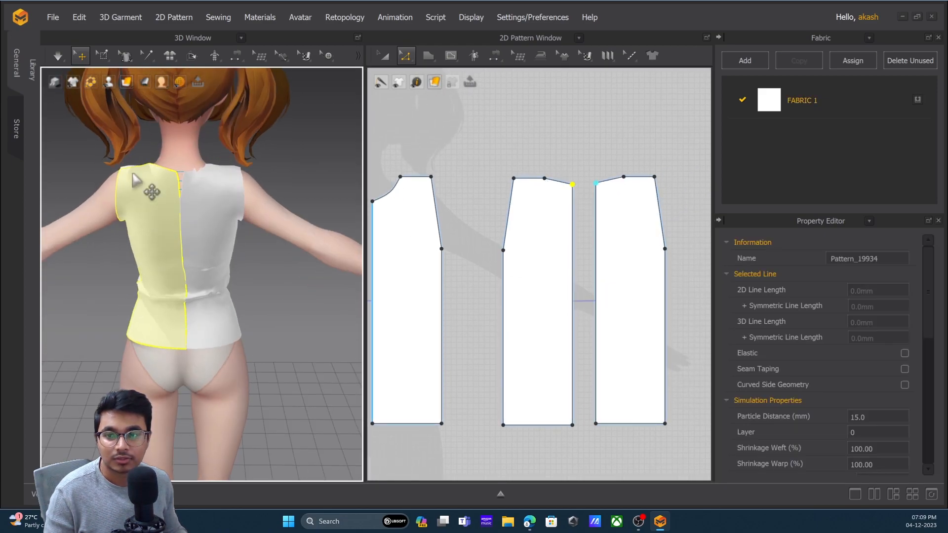
pyautogui.click(159, 186)
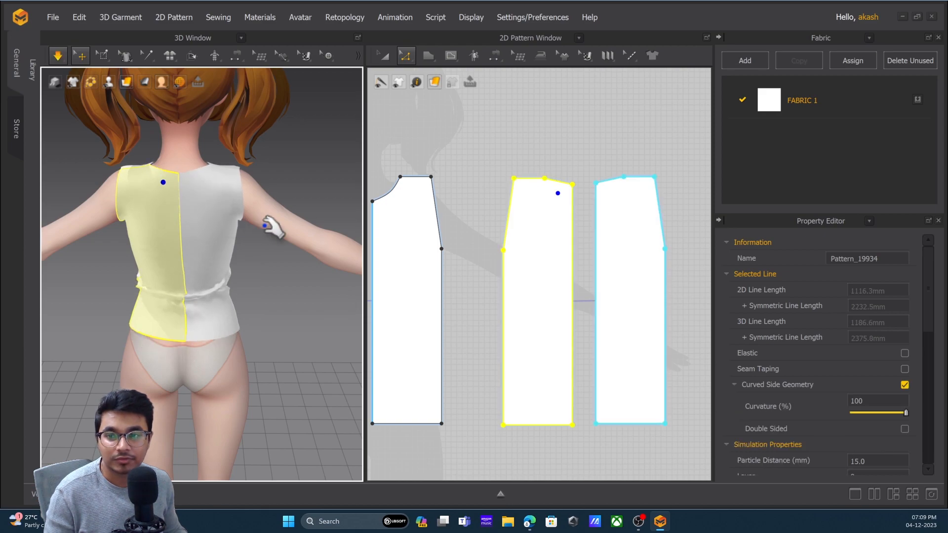
pyautogui.scroll(2, 192, 190)
pyautogui.moveTo(195, 190); pyautogui.dragTo(256, 250, button='middle')
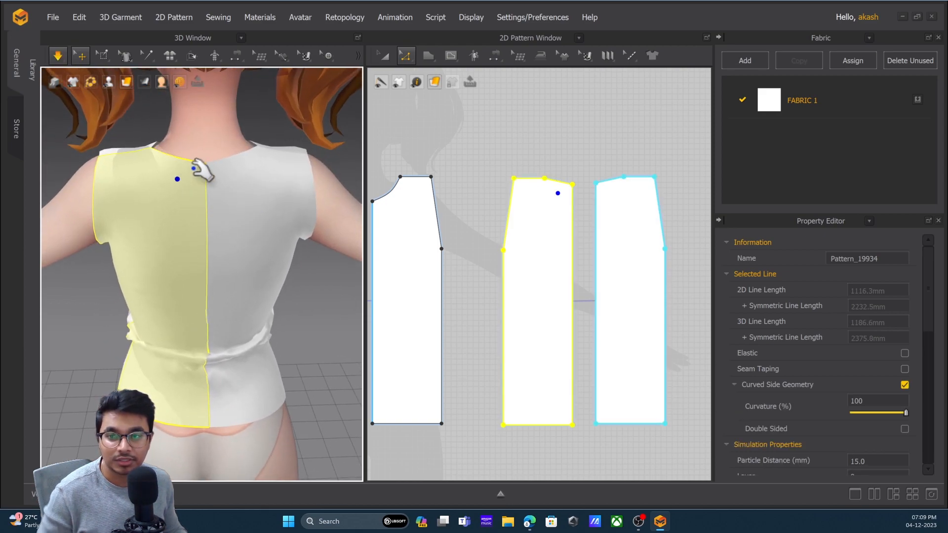
# Curve the back neckline edge slightly inward with Edit Curvature and let the simulated cloth settle.
pyautogui.click(405, 55)
pyautogui.click(439, 131)
pyautogui.click(564, 163)
pyautogui.click(559, 185)
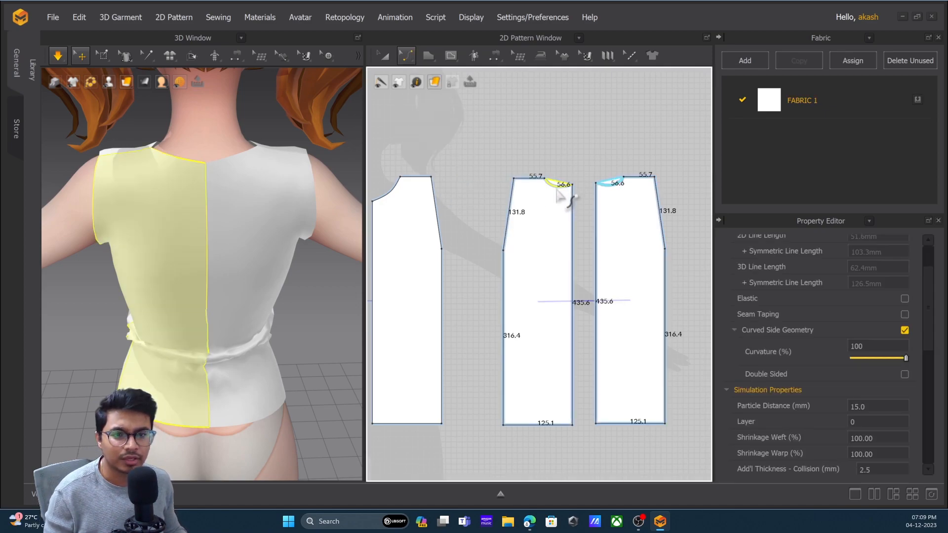
pyautogui.moveTo(559, 187); pyautogui.dragTo(558, 184)
pyautogui.press('a')
pyautogui.press('space')
pyautogui.click(518, 99)
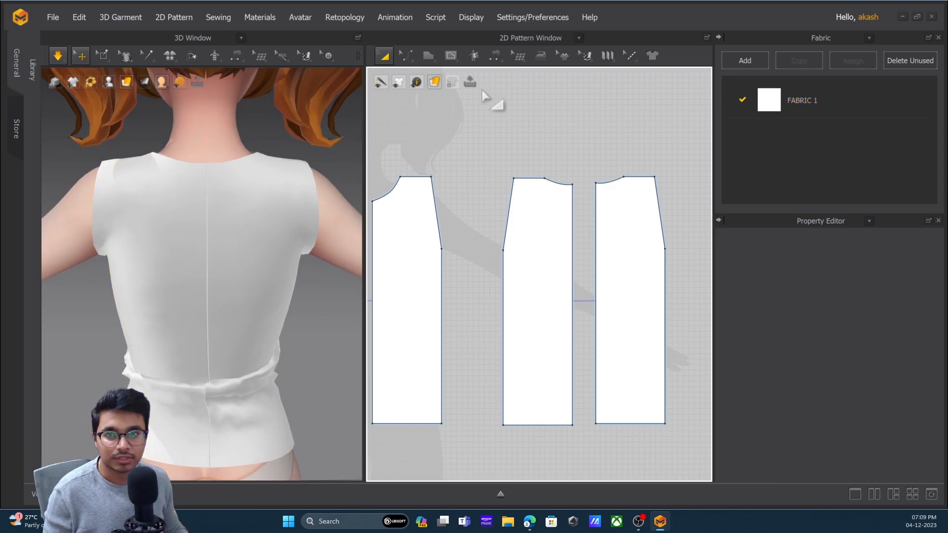
# Lower the centre-back neck point slightly with Edit Pattern to deepen the back neckline.
pyautogui.click(407, 52)
pyautogui.click(459, 84)
pyautogui.click(572, 185)
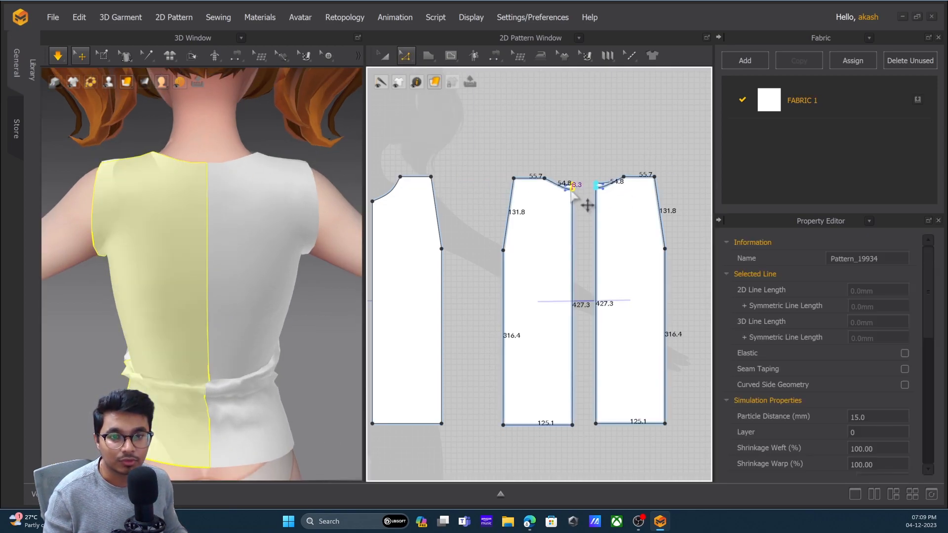
pyautogui.moveTo(572, 186); pyautogui.dragTo(574, 189)
pyautogui.scroll(2, 573, 190)
pyautogui.click(597, 136)
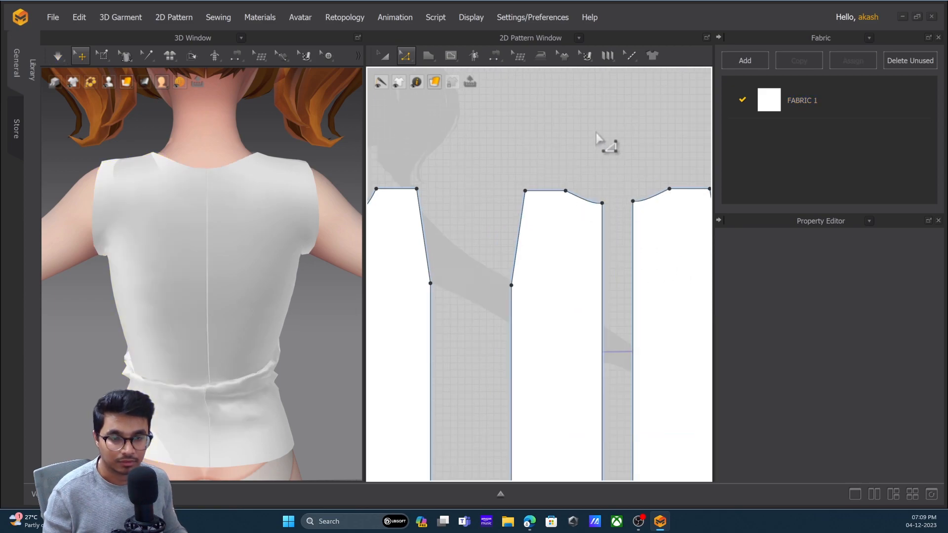
# Simulate the top with the lowered back neckline and tug the cloth at the upper back.
pyautogui.scroll(-3, 557, 279)
pyautogui.scroll(-5, 214, 253)
pyautogui.moveTo(200, 254); pyautogui.dragTo(216, 237, button='right')
pyautogui.scroll(3, 214, 269)
pyautogui.press('space')
pyautogui.moveTo(191, 210); pyautogui.dragTo(189, 202)
pyautogui.moveTo(216, 254); pyautogui.dragTo(336, 274, button='right')
pyautogui.click(210, 249)
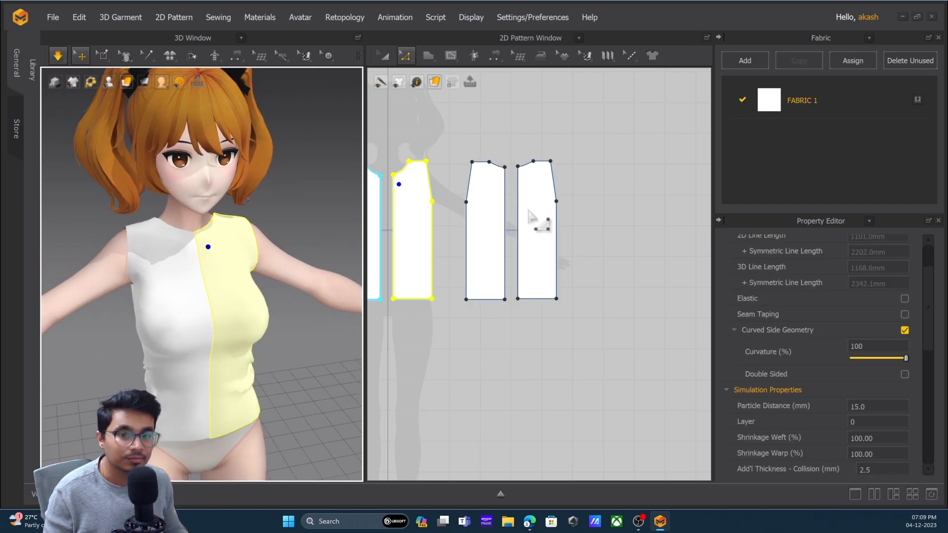
# Check how the curved front neckline sits on the avatar.
pyautogui.click(380, 53)
pyautogui.click(406, 55)
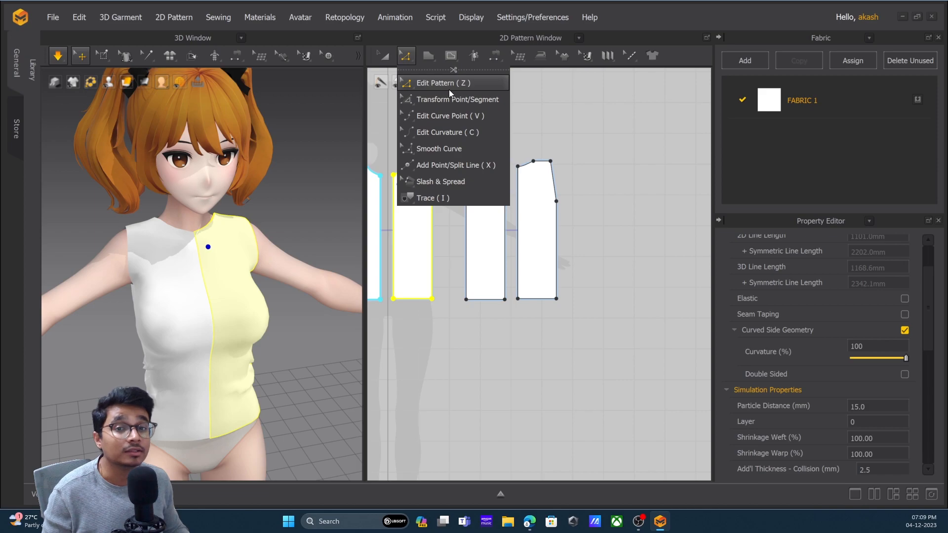
pyautogui.click(589, 96)
pyautogui.moveTo(520, 163); pyautogui.dragTo(584, 168, button='middle')
pyautogui.moveTo(210, 250); pyautogui.dragTo(192, 247, button='right')
pyautogui.moveTo(192, 247); pyautogui.dragTo(221, 315)
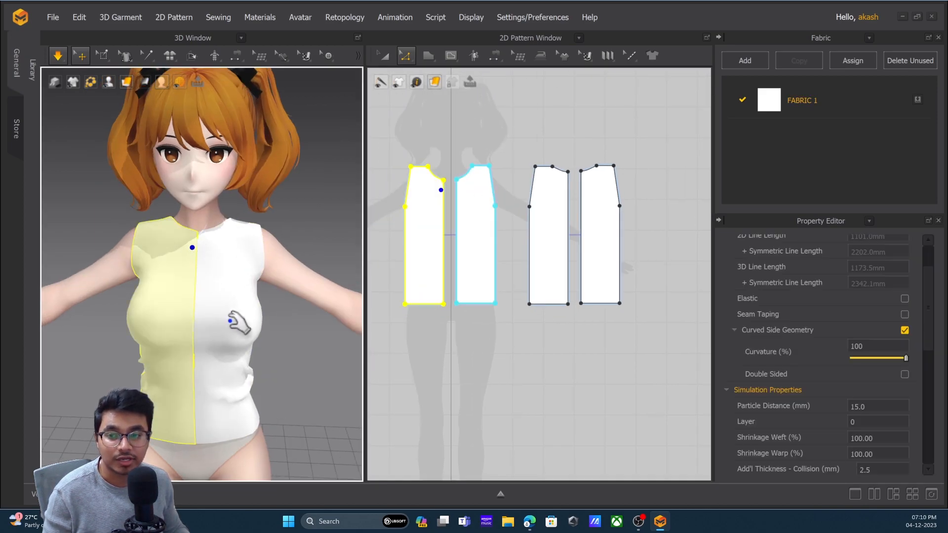
pyautogui.click(212, 257)
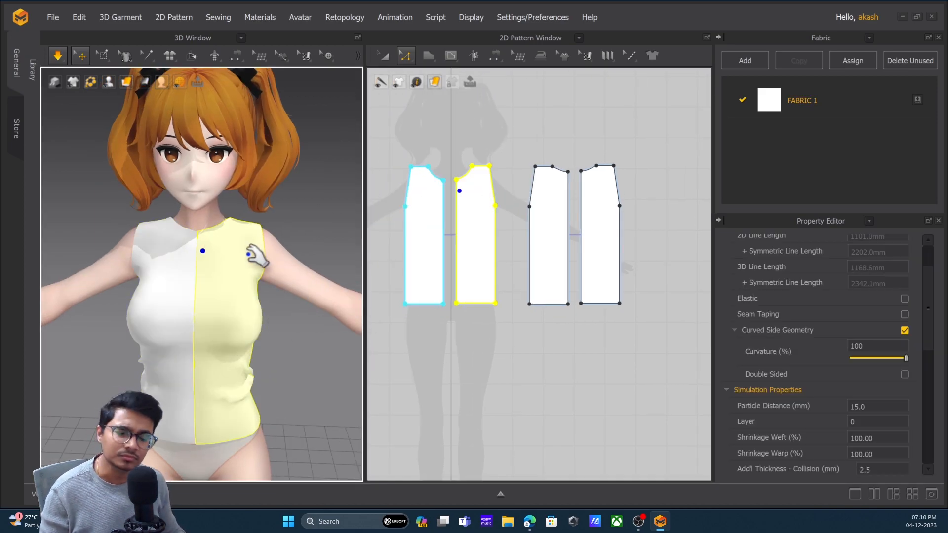
# Lower the centre neck point of the mirrored front panels to deepen the front neckline.
pyautogui.scroll(3, 212, 242)
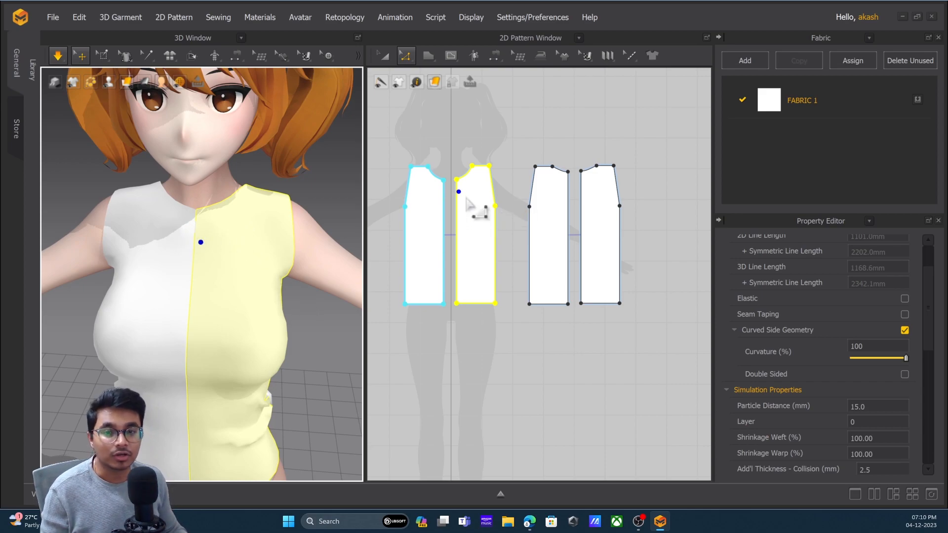
pyautogui.scroll(5, 467, 195)
pyautogui.moveTo(526, 286); pyautogui.dragTo(512, 217, button='middle')
pyautogui.click(468, 109)
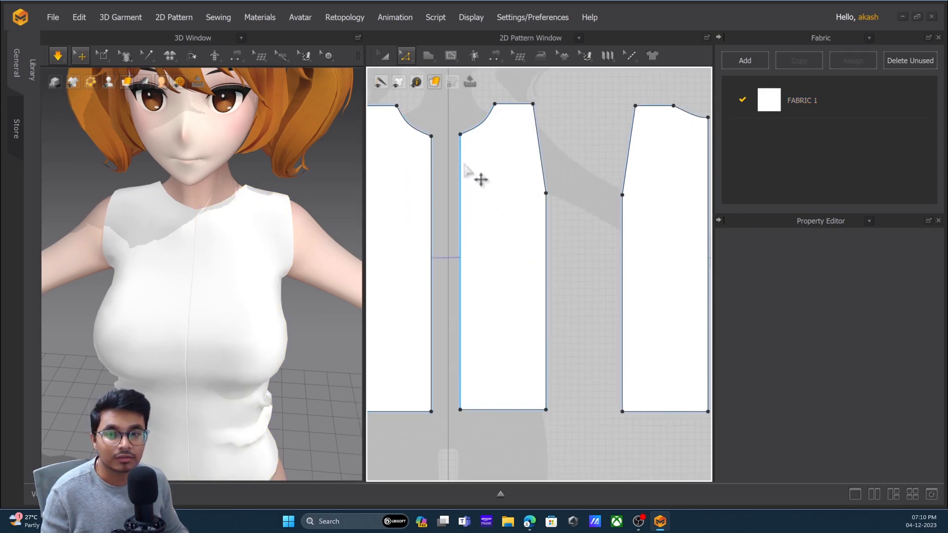
pyautogui.moveTo(460, 134); pyautogui.dragTo(461, 159)
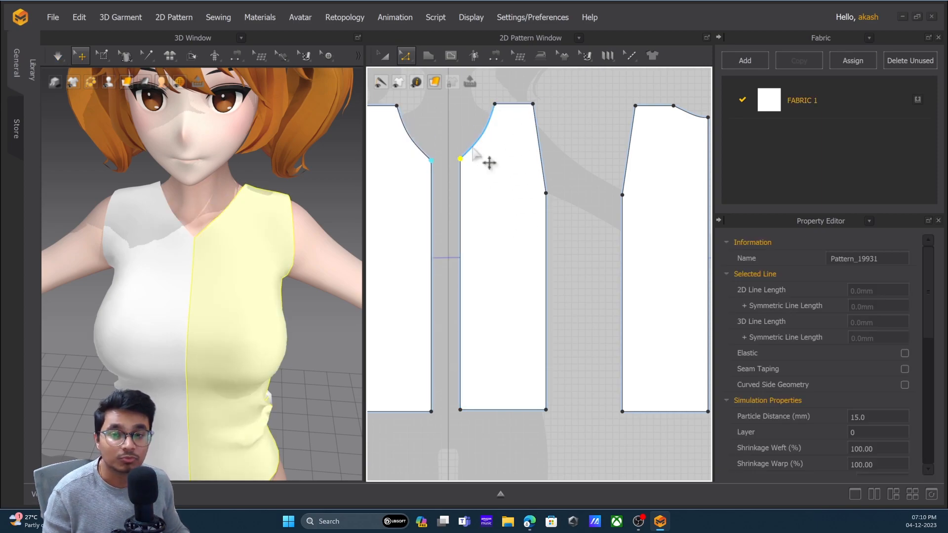
# Try narrowing the front shoulder edges by moving their neck-side points outward, and inspect the shoulders from behind.
pyautogui.moveTo(494, 105); pyautogui.dragTo(503, 104)
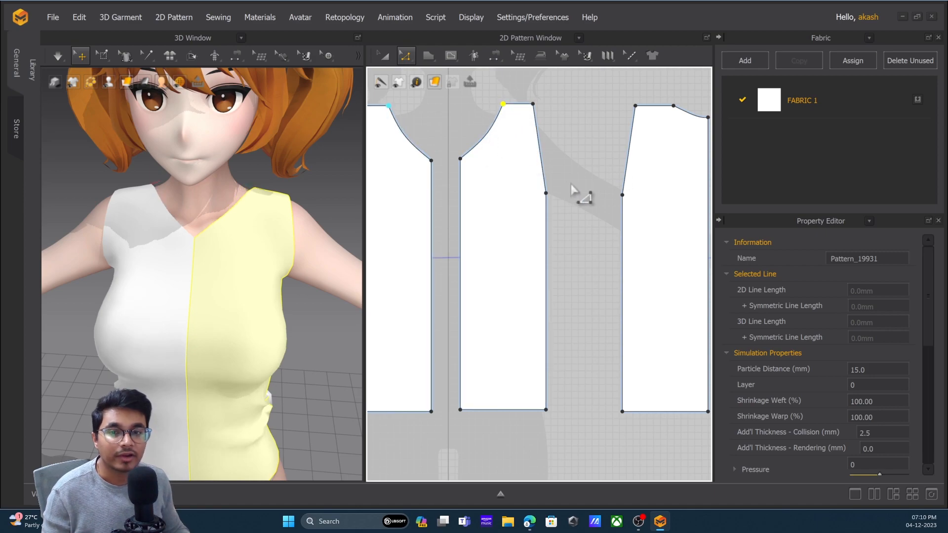
pyautogui.scroll(-3, 544, 186)
pyautogui.moveTo(276, 234); pyautogui.dragTo(123, 176, button='right')
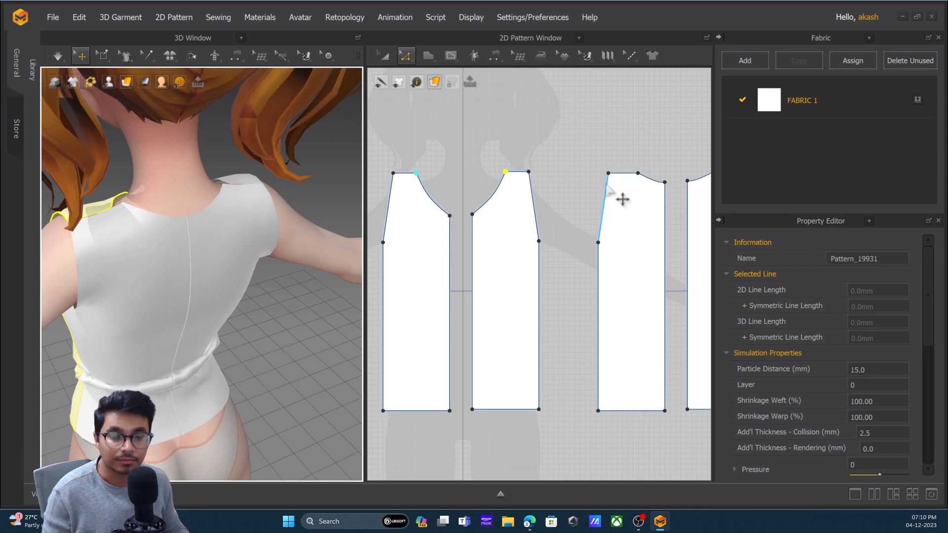
pyautogui.moveTo(252, 200); pyautogui.dragTo(206, 273, button='right')
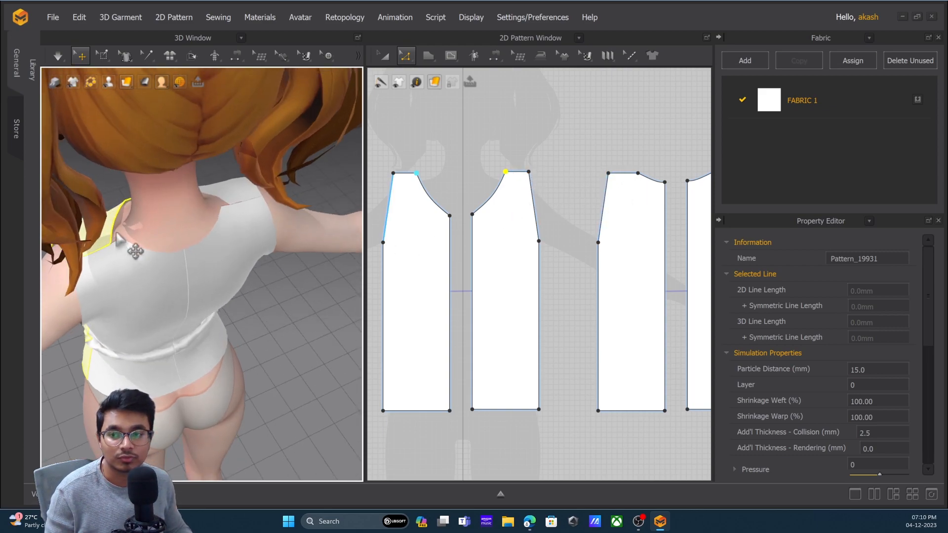
# Simulate the narrowed front shoulders and tug the cloth to test how the shoulder seams settle.
pyautogui.press('space')
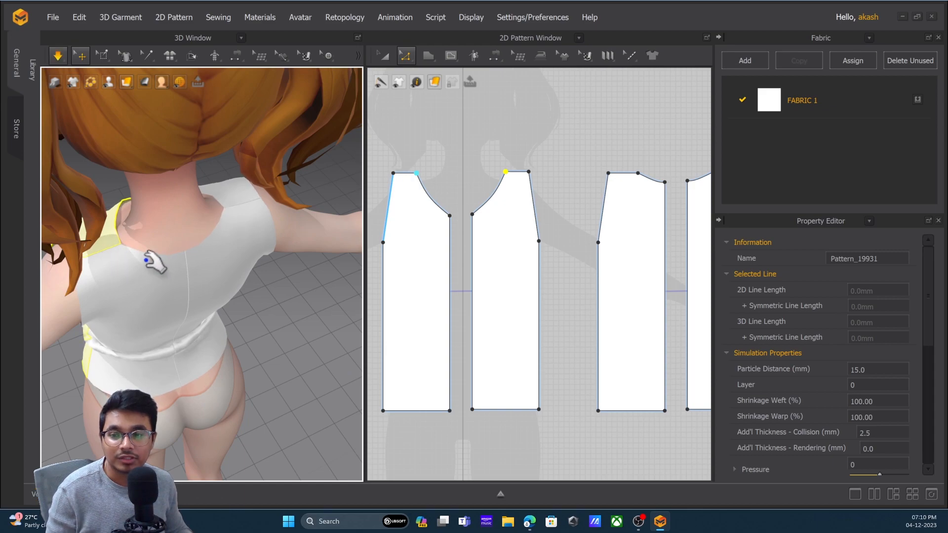
pyautogui.moveTo(276, 220); pyautogui.dragTo(269, 206, button='right')
pyautogui.press('space')
pyautogui.press('space')
pyautogui.moveTo(215, 211); pyautogui.dragTo(261, 222)
pyautogui.scroll(-5, 247, 225)
pyautogui.moveTo(198, 217); pyautogui.dragTo(223, 235, button='right')
pyautogui.press('space')
# Undo the narrowing of the front shoulder edges and inspect the front neckline.
pyautogui.hotkey('ctrl', 'z')
pyautogui.scroll(5, 255, 268)
pyautogui.moveTo(255, 268); pyautogui.dragTo(221, 256, button='right')
pyautogui.hotkey('ctrl', 'z')
pyautogui.hotkey('ctrl', 'z')
pyautogui.moveTo(271, 222); pyautogui.dragTo(307, 242, button='right')
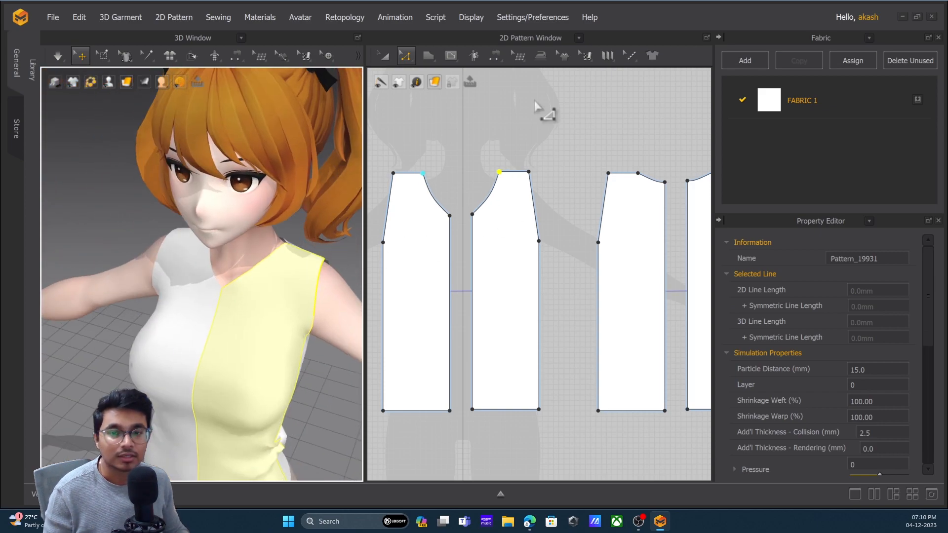
# Narrow the front and back shoulder edges together to about 43.5 mm, moving the front neck-side and back outer shoulder points.
pyautogui.click(496, 173)
pyautogui.moveTo(529, 199); pyautogui.dragTo(508, 203, button='middle')
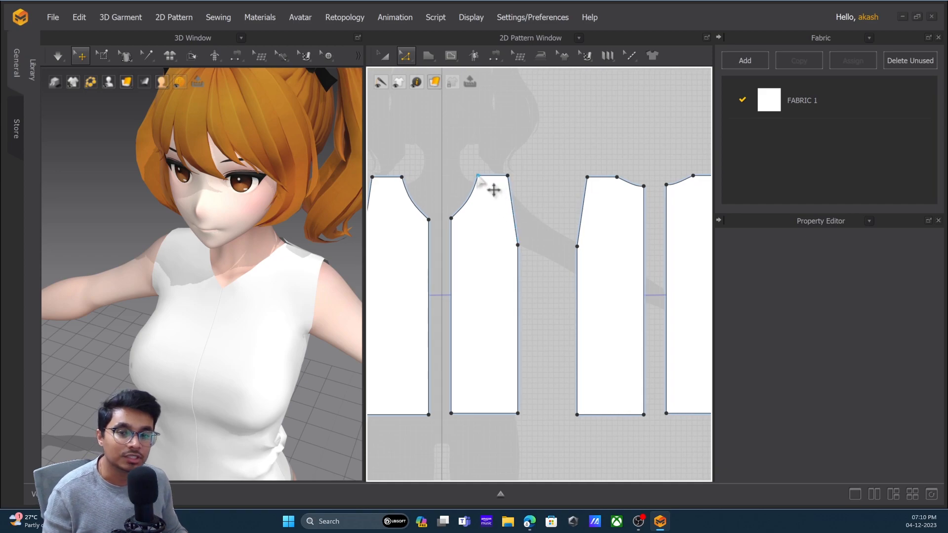
pyautogui.click(611, 177)
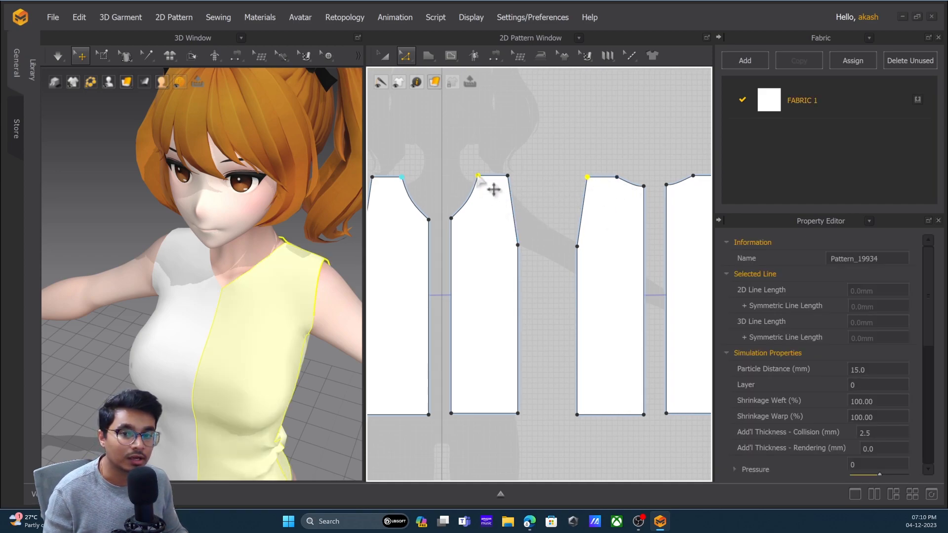
pyautogui.hotkey('ctrl', 'a')
pyautogui.click(590, 215)
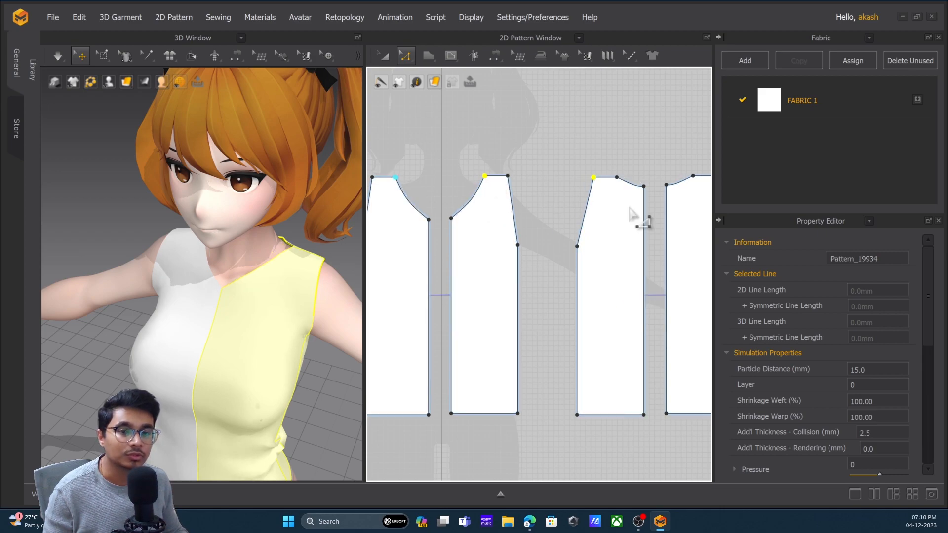
# Compare the front and back shoulder edge lengths and simulate the top with the narrowed shoulders.
pyautogui.click(496, 177)
pyautogui.click(597, 179)
pyautogui.moveTo(261, 250); pyautogui.dragTo(326, 270, button='right')
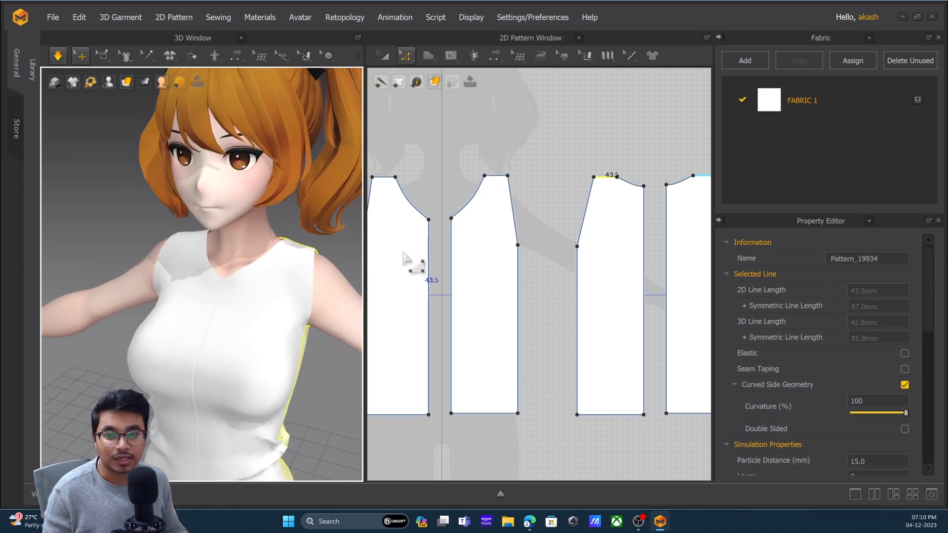
pyautogui.moveTo(247, 267); pyautogui.dragTo(306, 274, button='right')
pyautogui.click(251, 277)
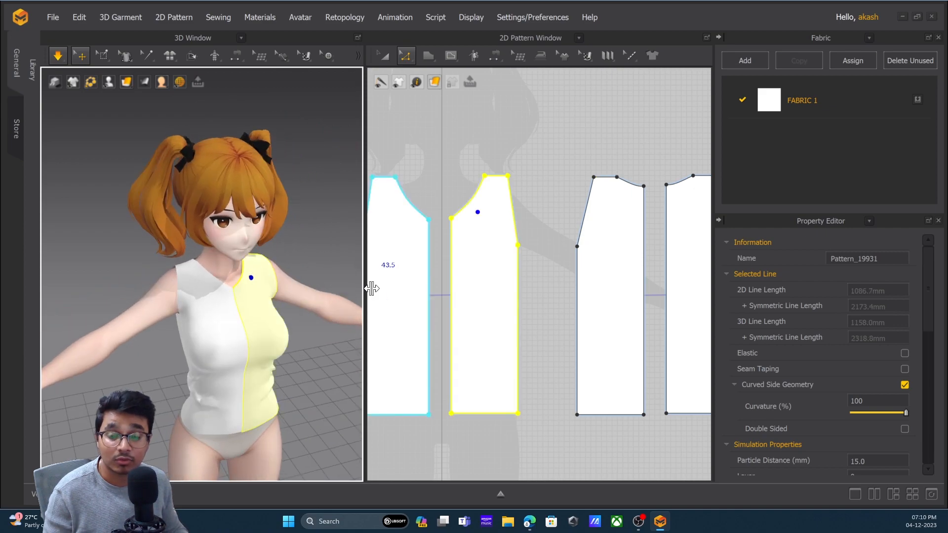
# Round the front neckline by pulling a curve point on it inward into the pattern piece.
pyautogui.click(492, 132)
pyautogui.click(402, 53)
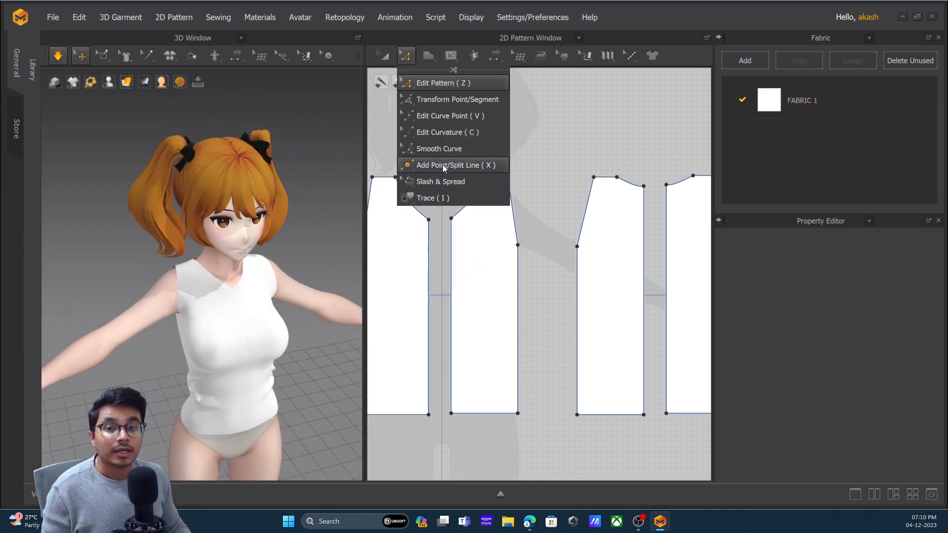
pyautogui.click(441, 149)
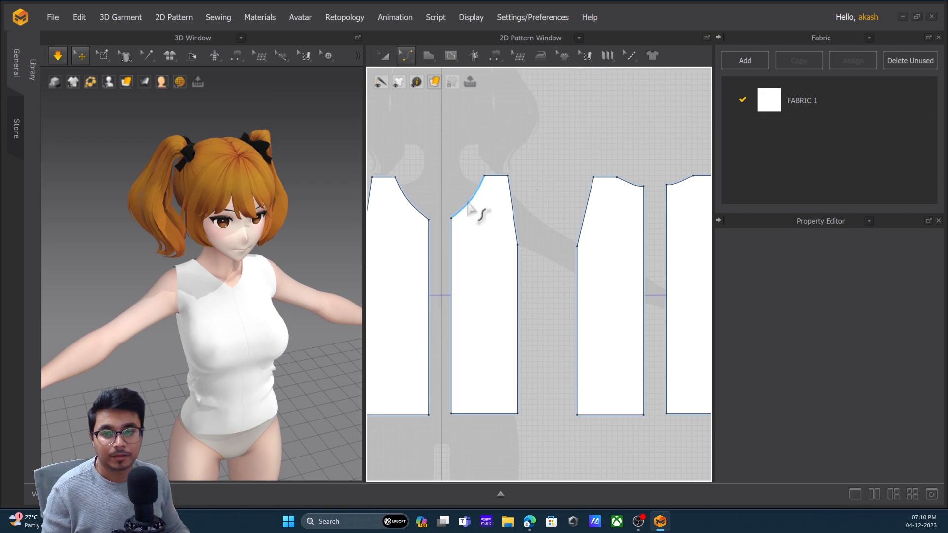
pyautogui.click(406, 55)
pyautogui.click(445, 118)
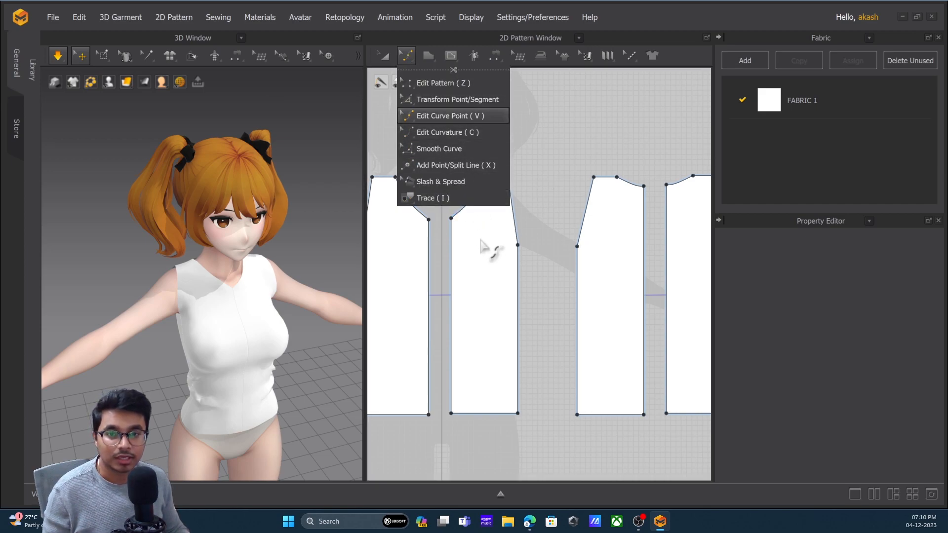
pyautogui.moveTo(473, 198); pyautogui.dragTo(478, 202)
pyautogui.scroll(4, 247, 268)
pyautogui.moveTo(244, 266); pyautogui.dragTo(222, 263, button='right')
pyautogui.press('space')
pyautogui.click(456, 138)
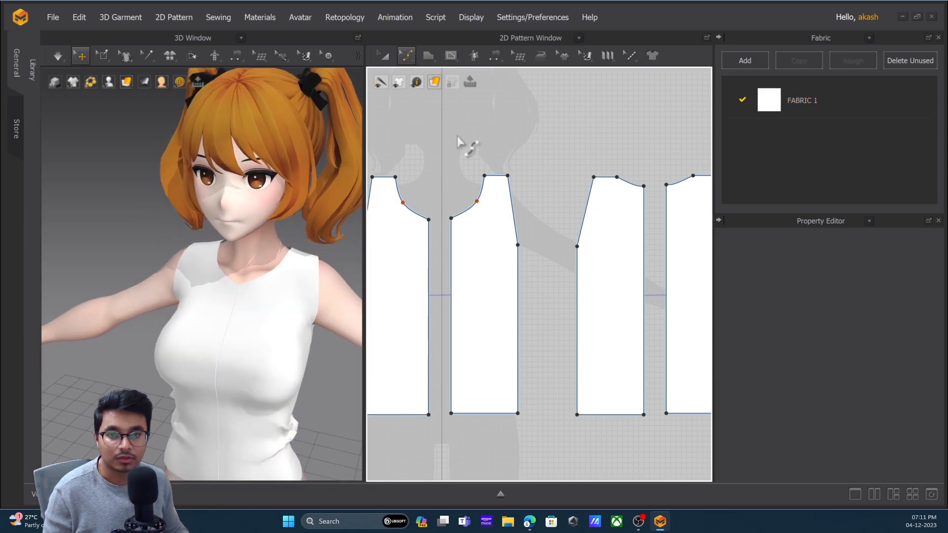
# Raise the centre point of the front neckline and simulate the top.
pyautogui.click(406, 63)
pyautogui.click(430, 81)
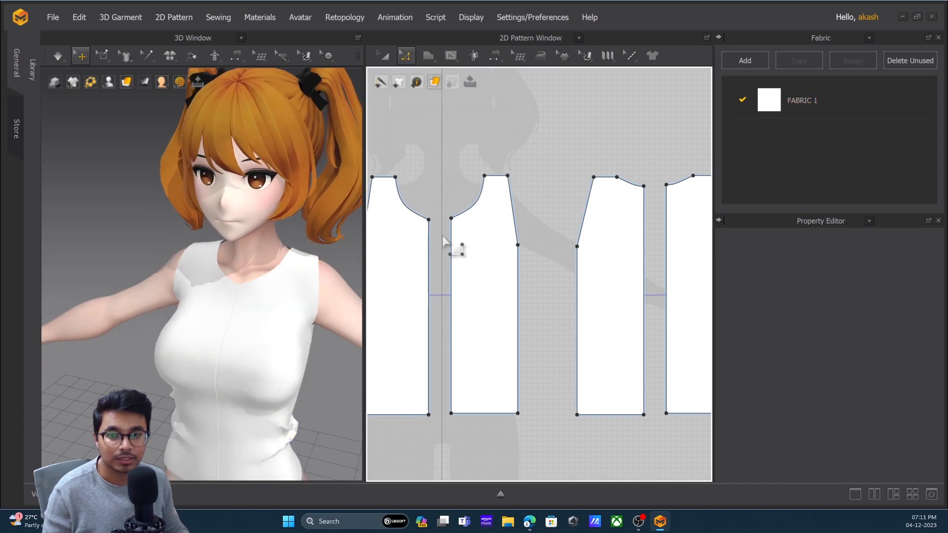
pyautogui.moveTo(451, 213); pyautogui.dragTo(452, 207)
pyautogui.moveTo(275, 306); pyautogui.dragTo(256, 276, button='right')
pyautogui.press('space')
# Tug the cloth below the front neckline to settle it on the avatar's chest and shoulders.
pyautogui.moveTo(234, 275); pyautogui.dragTo(245, 299)
pyautogui.moveTo(242, 299); pyautogui.dragTo(341, 250, button='right')
pyautogui.click(339, 251)
pyautogui.scroll(-3, 335, 257)
pyautogui.moveTo(252, 284); pyautogui.dragTo(221, 287, button='right')
pyautogui.click(259, 267)
pyautogui.moveTo(286, 264); pyautogui.dragTo(261, 271, button='right')
# Curve the front armhole edge inward by pulling a curve point between the shoulder and the side seam.
pyautogui.click(537, 217)
pyautogui.click(405, 55)
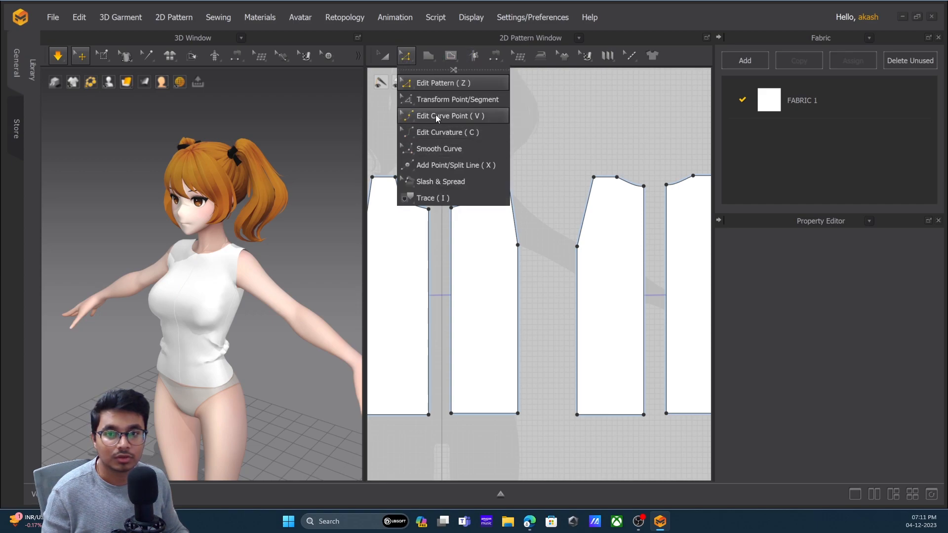
pyautogui.click(429, 115)
pyautogui.scroll(4, 543, 203)
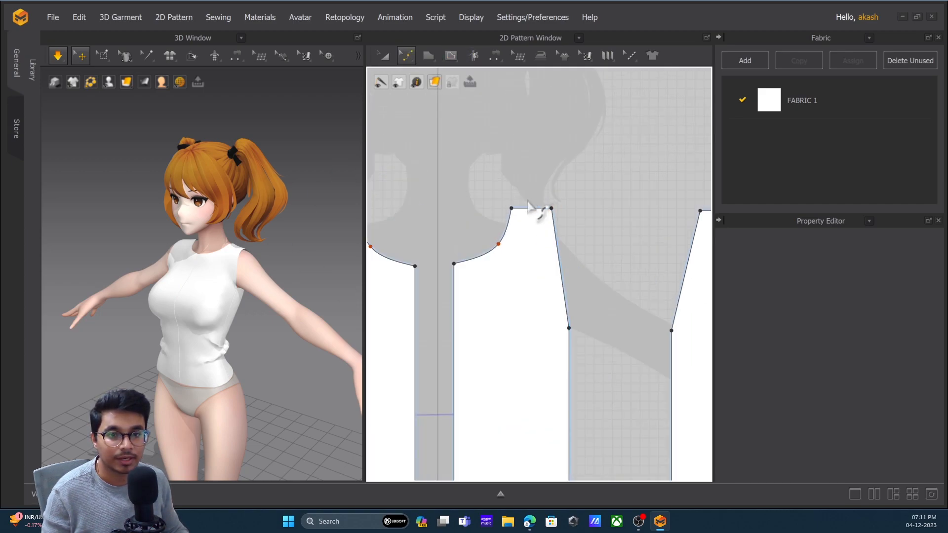
pyautogui.moveTo(195, 275); pyautogui.dragTo(303, 279, button='right')
pyautogui.moveTo(540, 217); pyautogui.dragTo(526, 224)
pyautogui.moveTo(249, 326); pyautogui.dragTo(118, 311, button='right')
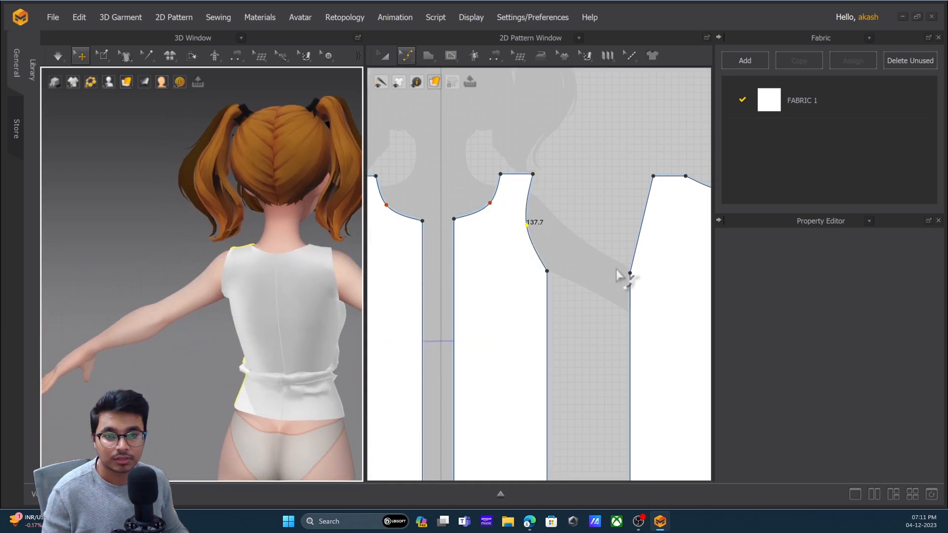
# Curve the back armhole edge inward with a curve point to match the front armhole.
pyautogui.moveTo(637, 276); pyautogui.dragTo(534, 269, button='middle')
pyautogui.scroll(-2, 533, 269)
pyautogui.moveTo(532, 222); pyautogui.dragTo(543, 222)
pyautogui.moveTo(313, 324); pyautogui.dragTo(413, 318, button='right')
# Simulate the top with its curved armholes and pull the back panel's hem down at the side.
pyautogui.click(384, 55)
pyautogui.click(252, 440)
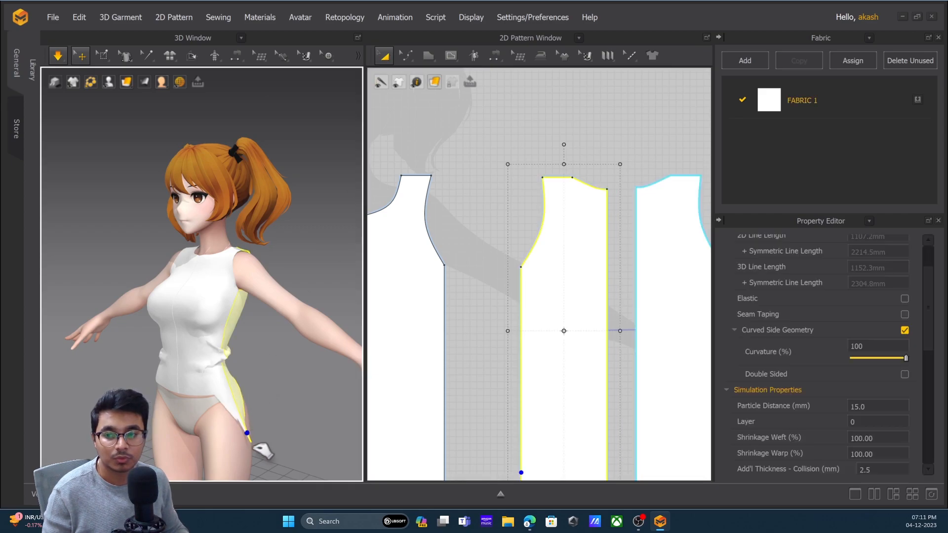
pyautogui.click(200, 390)
pyautogui.moveTo(200, 390); pyautogui.dragTo(276, 383, button='right')
pyautogui.click(182, 450)
# Tug the back panels at the waist and hem to straighten the bunched fabric.
pyautogui.click(142, 346)
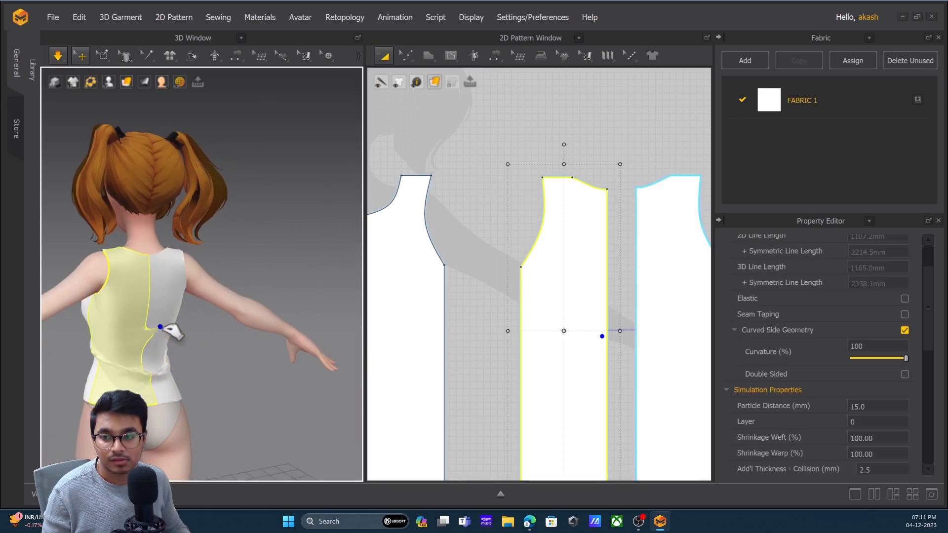
pyautogui.click(178, 391)
pyautogui.click(160, 335)
pyautogui.moveTo(196, 354); pyautogui.dragTo(140, 369, button='right')
pyautogui.click(139, 369)
pyautogui.moveTo(213, 399); pyautogui.dragTo(299, 390, button='right')
pyautogui.click(123, 395)
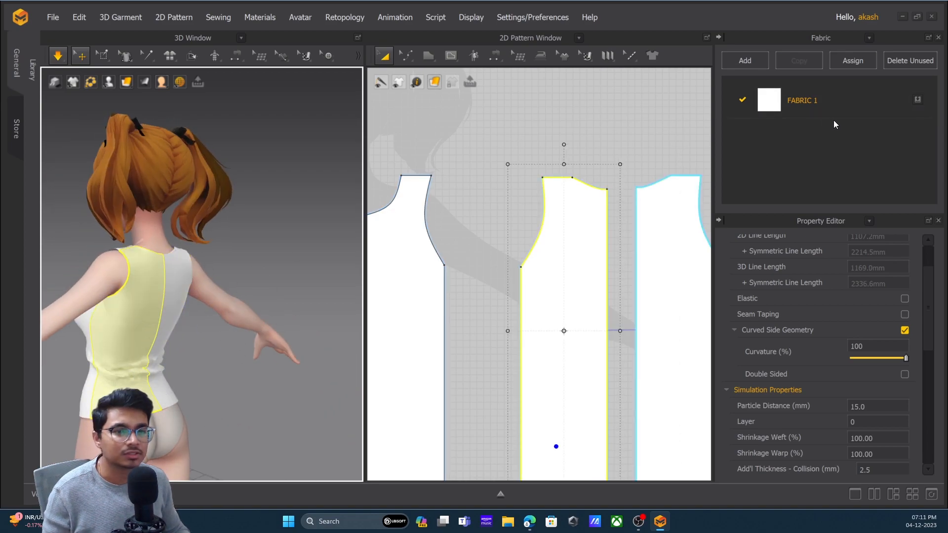
# Examine the back panel's simulation properties, the fabric's reflection and physical properties, and the top's fit from the side.
pyautogui.scroll(-6, 801, 396)
pyautogui.scroll(5, 857, 312)
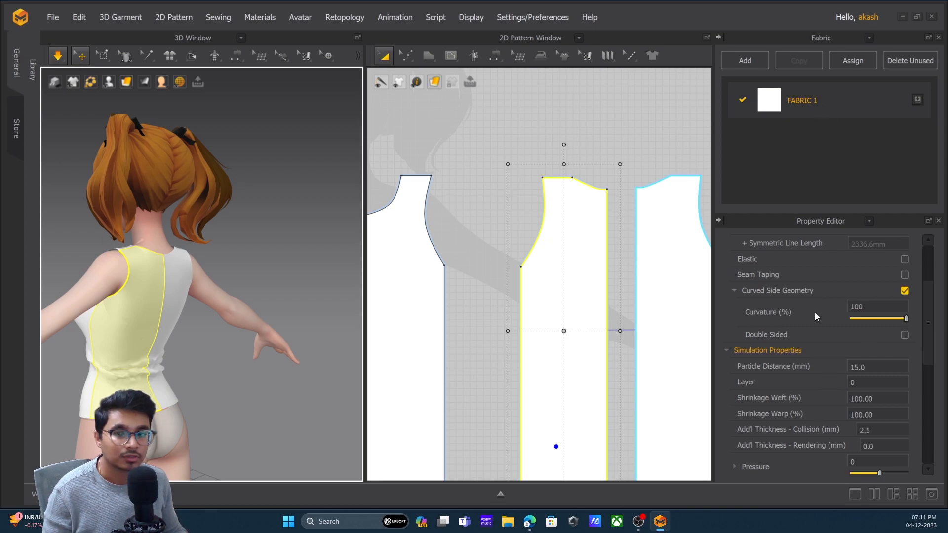
pyautogui.scroll(-1, 820, 404)
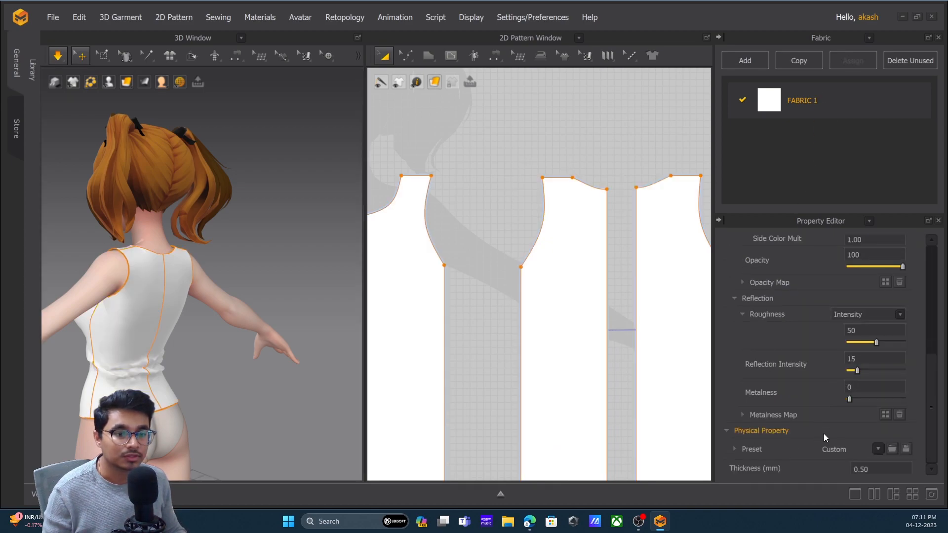
pyautogui.scroll(-4, 304, 356)
pyautogui.moveTo(241, 331); pyautogui.dragTo(300, 318, button='right')
pyautogui.click(290, 336)
pyautogui.scroll(2, 218, 331)
pyautogui.moveTo(148, 324); pyautogui.dragTo(168, 336, button='right')
pyautogui.scroll(2, 221, 341)
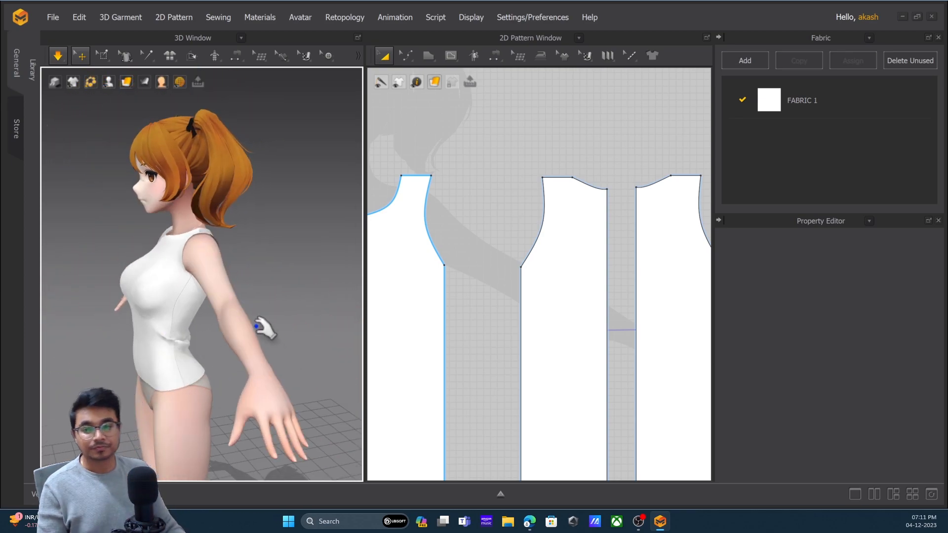
# Select all four pattern pieces and scale them up together to make the top looser and longer.
pyautogui.scroll(-3, 513, 257)
pyautogui.moveTo(483, 260)
pyautogui.mouseDown(button='middle')
pyautogui.moveTo(500, 248)
pyautogui.moveTo(558, 262)
pyautogui.mouseUp(button='middle')
pyautogui.scroll(-5, 462, 222)
pyautogui.scroll(2, 503, 241)
pyautogui.moveTo(396, 143); pyautogui.dragTo(675, 357)
pyautogui.moveTo(129, 320); pyautogui.dragTo(161, 324, button='right')
pyautogui.moveTo(650, 339); pyautogui.dragTo(694, 368)
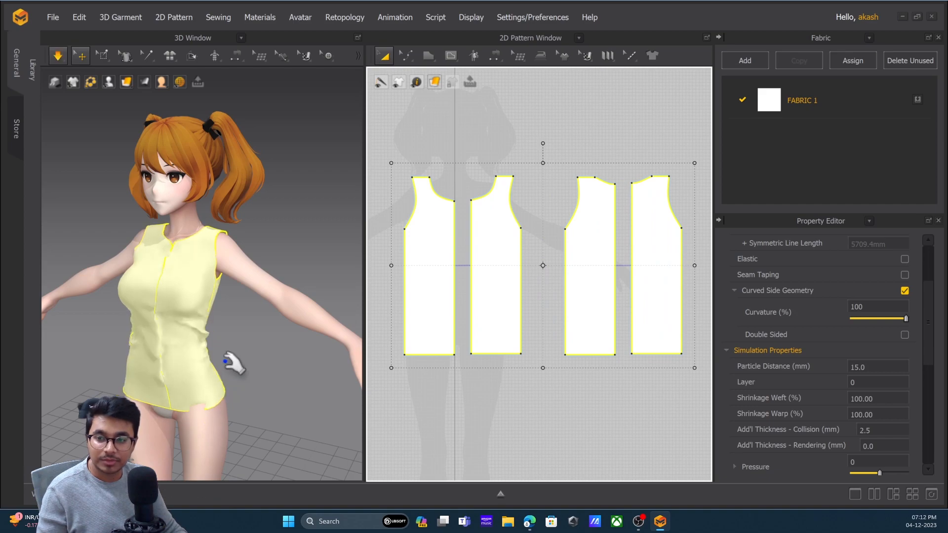
# Pull the enlarged top's hem down over the hips at the front and back while it simulates.
pyautogui.moveTo(160, 371); pyautogui.dragTo(114, 414)
pyautogui.moveTo(282, 406); pyautogui.dragTo(174, 402, button='right')
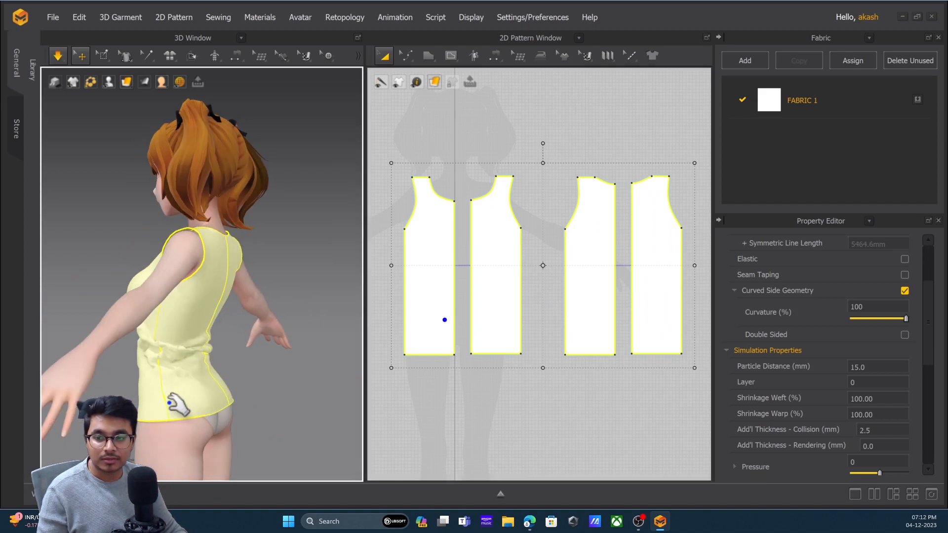
pyautogui.moveTo(267, 408); pyautogui.dragTo(224, 361, button='right')
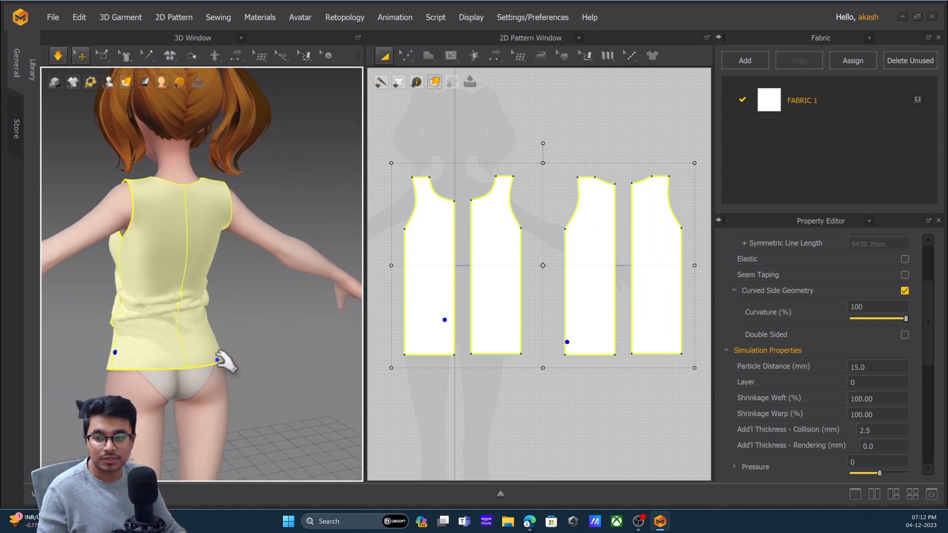
pyautogui.moveTo(285, 460); pyautogui.dragTo(273, 457)
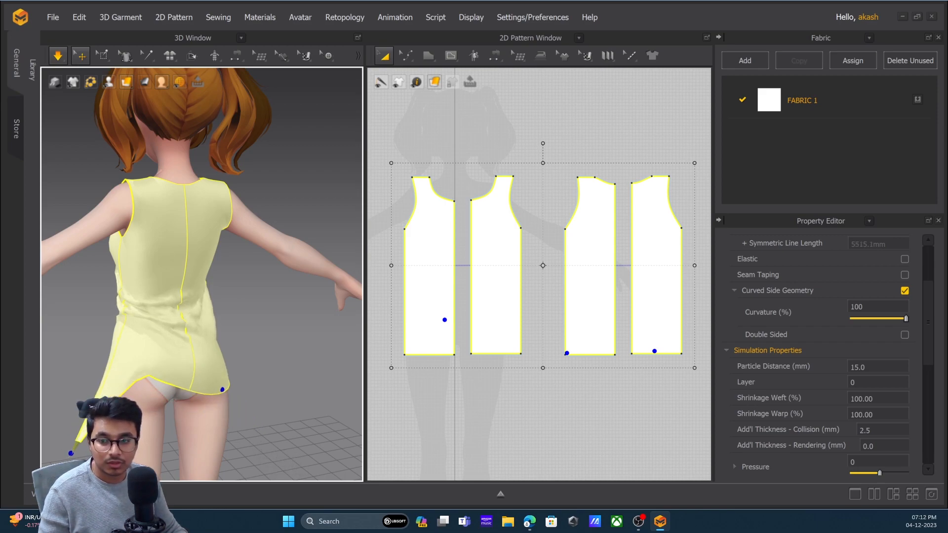
pyautogui.moveTo(285, 455); pyautogui.dragTo(282, 455)
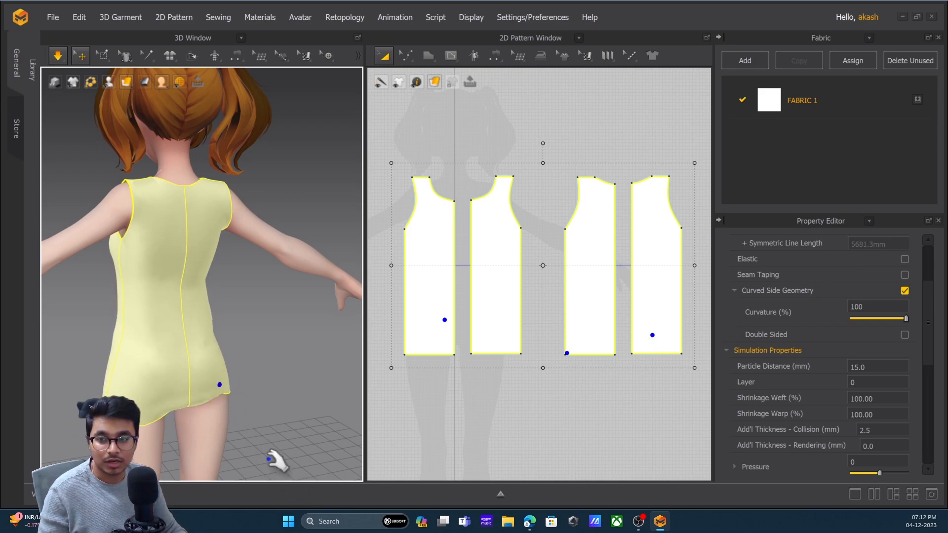
pyautogui.click(117, 327)
pyautogui.click(132, 336)
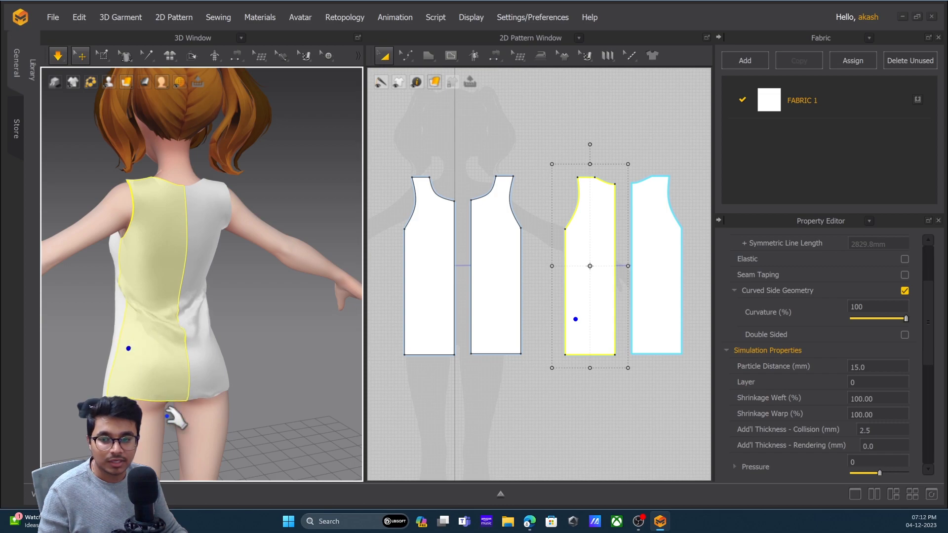
# Tug the side seams and lower side edges of the front and back panels to release the folds.
pyautogui.click(222, 342)
pyautogui.moveTo(109, 361); pyautogui.dragTo(117, 341)
pyautogui.click(127, 320)
pyautogui.moveTo(148, 375); pyautogui.dragTo(257, 385, button='right')
pyautogui.moveTo(116, 384); pyautogui.dragTo(78, 329)
pyautogui.moveTo(94, 358); pyautogui.dragTo(192, 363, button='right')
pyautogui.moveTo(129, 352); pyautogui.dragTo(137, 324)
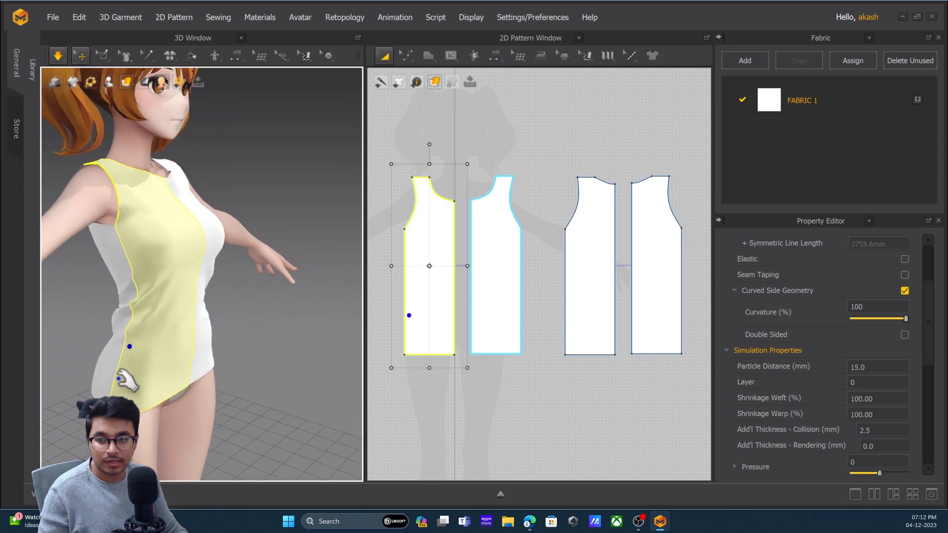
# Tug the front panels at the hem, waist and chest, and adjust the lower back panel to even out the drape.
pyautogui.moveTo(243, 381); pyautogui.dragTo(213, 365, button='right')
pyautogui.moveTo(216, 366); pyautogui.dragTo(222, 342)
pyautogui.moveTo(171, 381); pyautogui.dragTo(192, 393)
pyautogui.moveTo(182, 339); pyautogui.dragTo(179, 381)
pyautogui.moveTo(233, 379); pyautogui.dragTo(204, 375, button='right')
pyautogui.moveTo(206, 278); pyautogui.dragTo(220, 272)
pyautogui.moveTo(158, 291); pyautogui.dragTo(245, 309, button='right')
pyautogui.moveTo(264, 349); pyautogui.dragTo(243, 327, button='right')
pyautogui.click(244, 351)
pyautogui.click(192, 341)
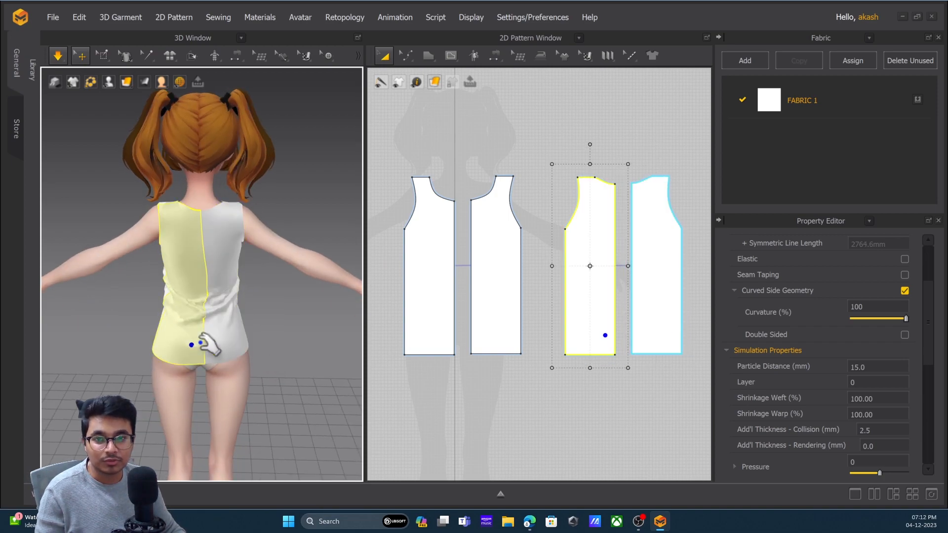
# Open the Steam Brush to view its shrinkage, size and hardness settings, and close it.
pyautogui.click(537, 56)
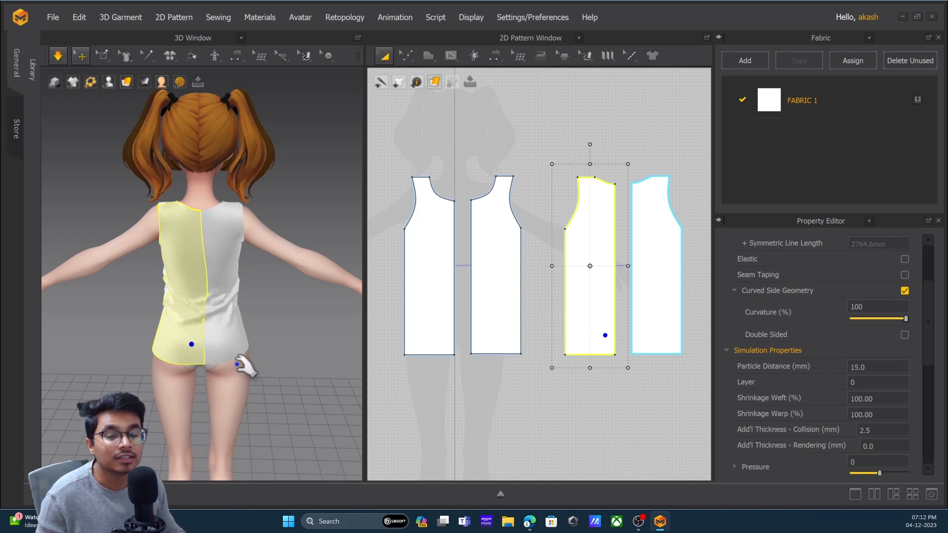
pyautogui.click(541, 57)
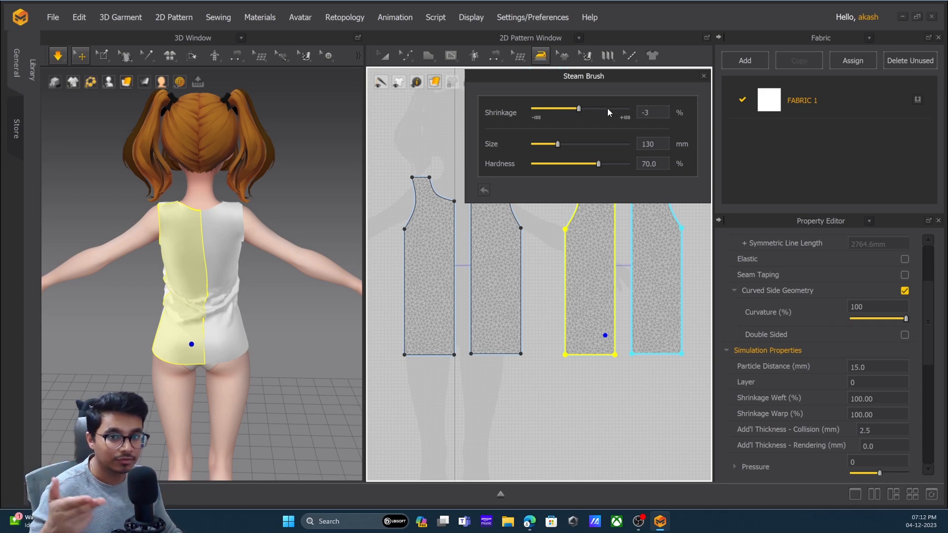
pyautogui.click(705, 76)
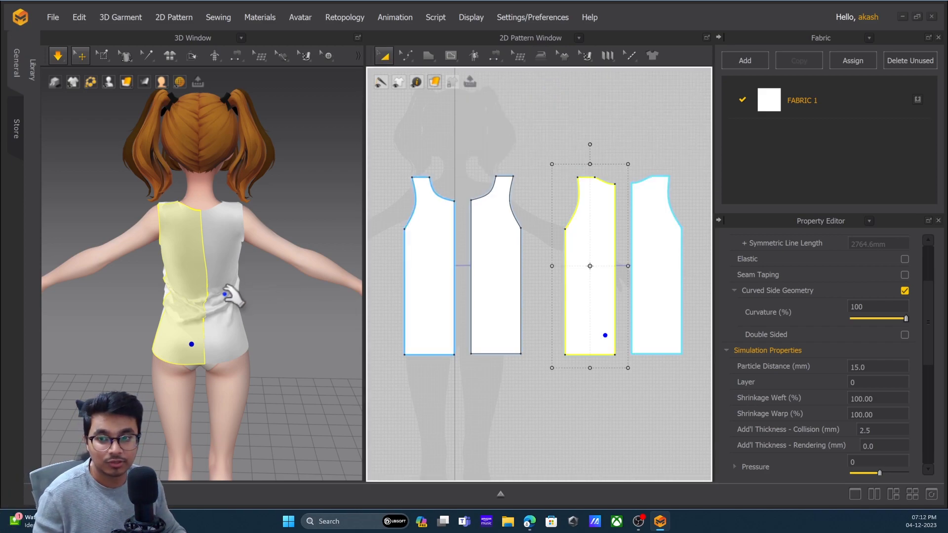
# Tug the back panel around the waist and hips to smooth its remaining wrinkles.
pyautogui.click(286, 321)
pyautogui.moveTo(286, 321); pyautogui.dragTo(222, 323, button='right')
pyautogui.click(216, 322)
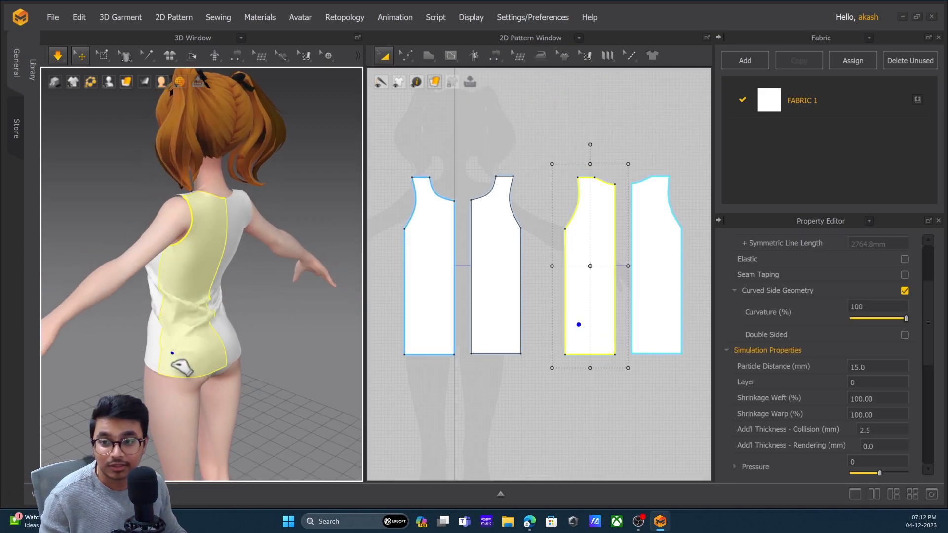
pyautogui.click(146, 398)
pyautogui.click(252, 390)
pyautogui.click(176, 348)
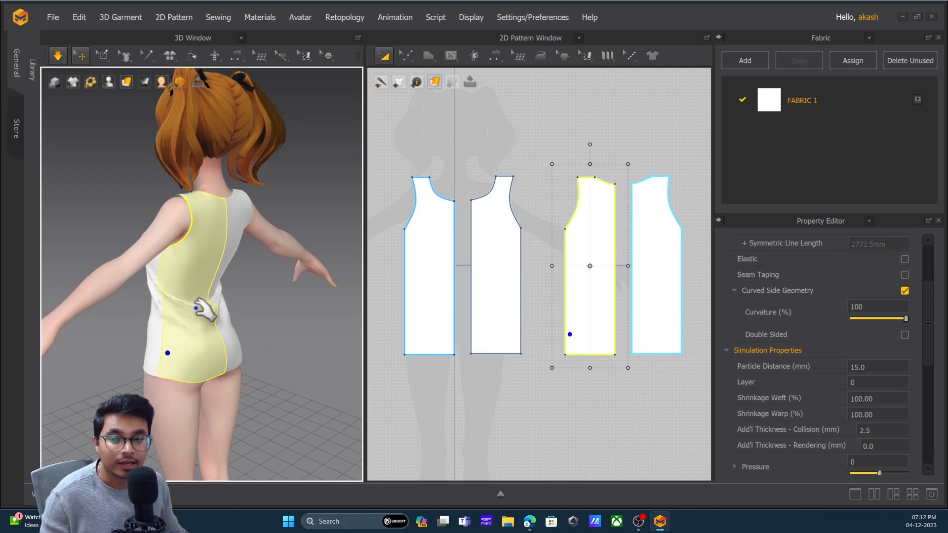
pyautogui.moveTo(266, 370); pyautogui.dragTo(353, 338, button='right')
pyautogui.press('2')
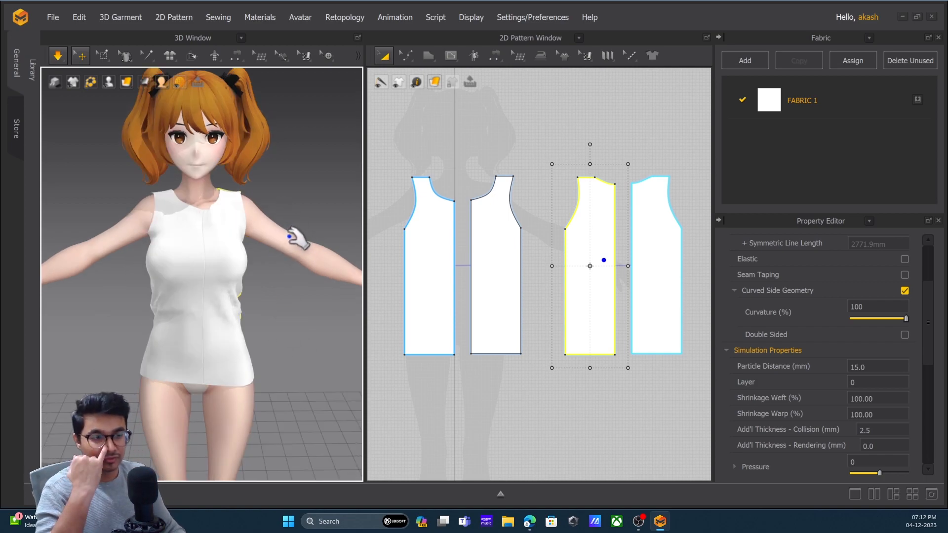
# Draw a five-sided polygon pattern beside the back panels, with a straight side about 225 mm long and two end edges about 55 mm.
pyautogui.scroll(-1, 574, 242)
pyautogui.moveTo(610, 242); pyautogui.dragTo(493, 237, button='middle')
pyautogui.click(588, 209)
pyautogui.click(412, 56)
pyautogui.click(428, 56)
pyautogui.click(462, 82)
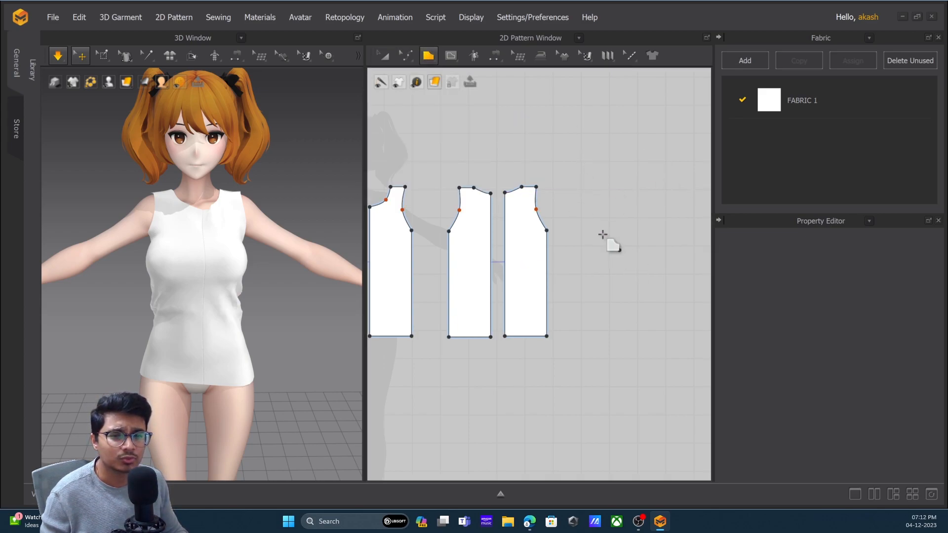
pyautogui.moveTo(611, 243); pyautogui.dragTo(535, 239, button='middle')
pyautogui.scroll(1, 537, 276)
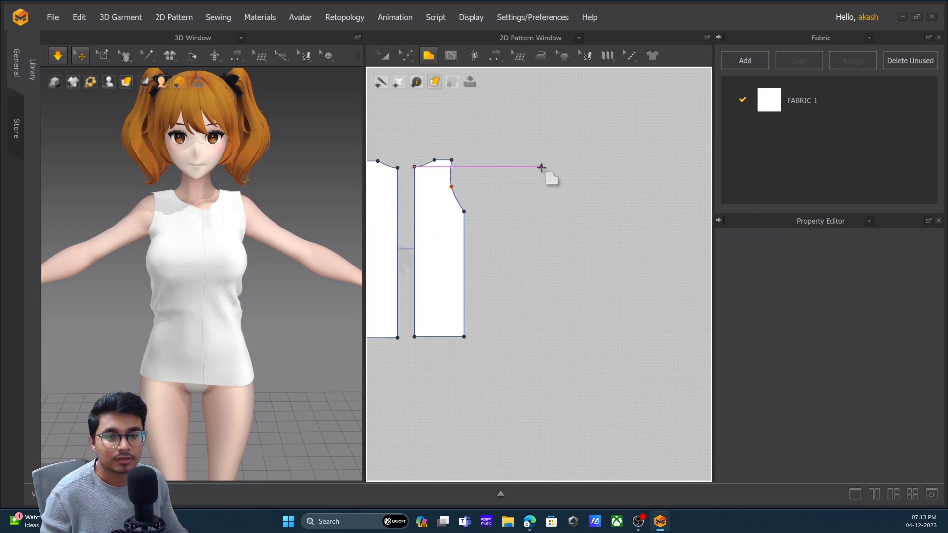
pyautogui.click(519, 203)
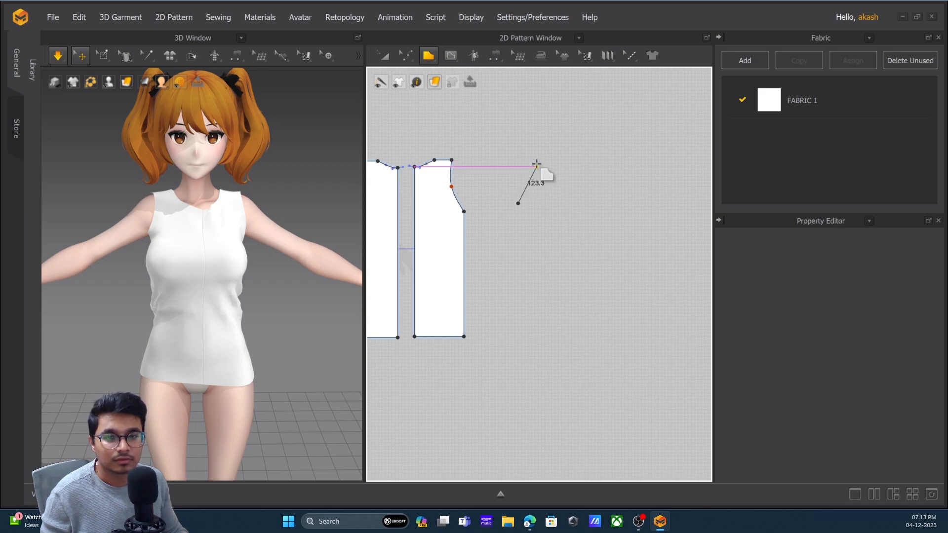
pyautogui.click(555, 160)
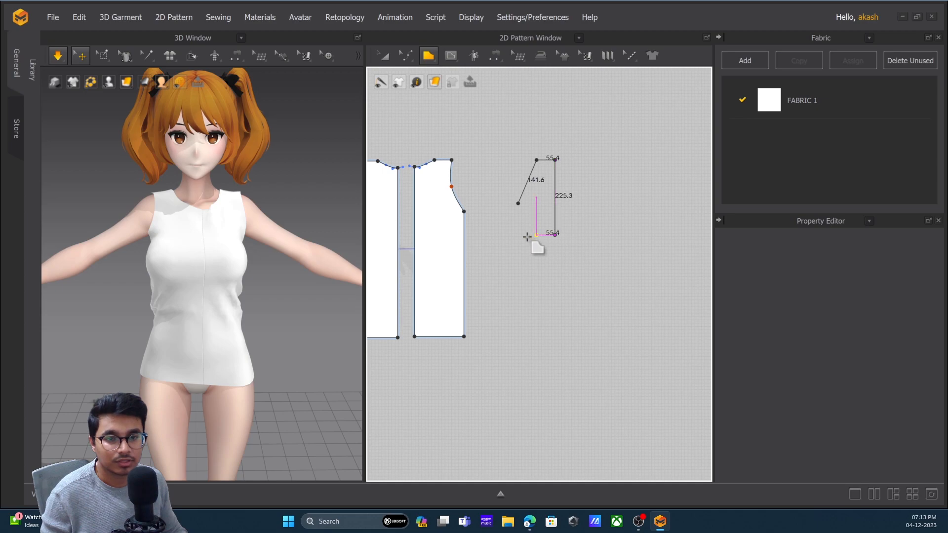
pyautogui.click(517, 203)
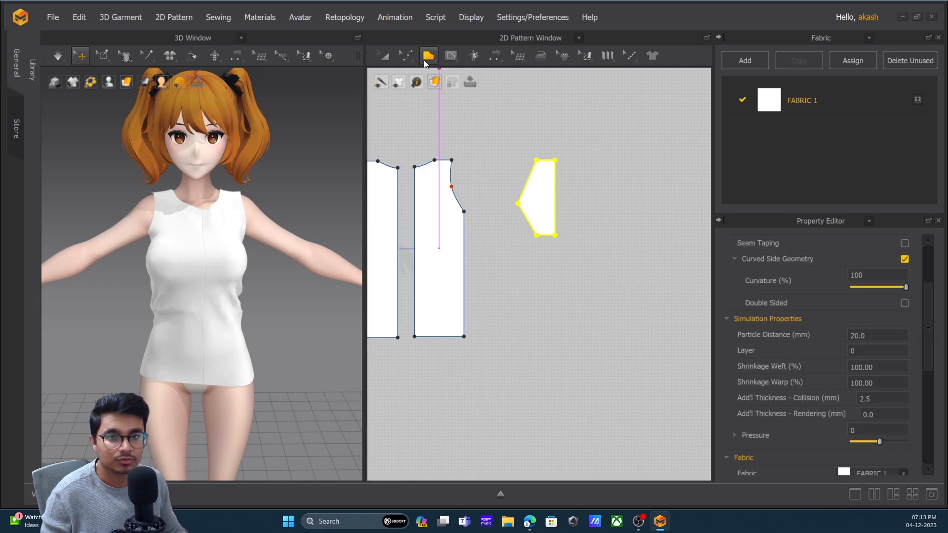
# Move the new polygon's pointed corner slightly upward and inward.
pyautogui.click(403, 56)
pyautogui.click(430, 114)
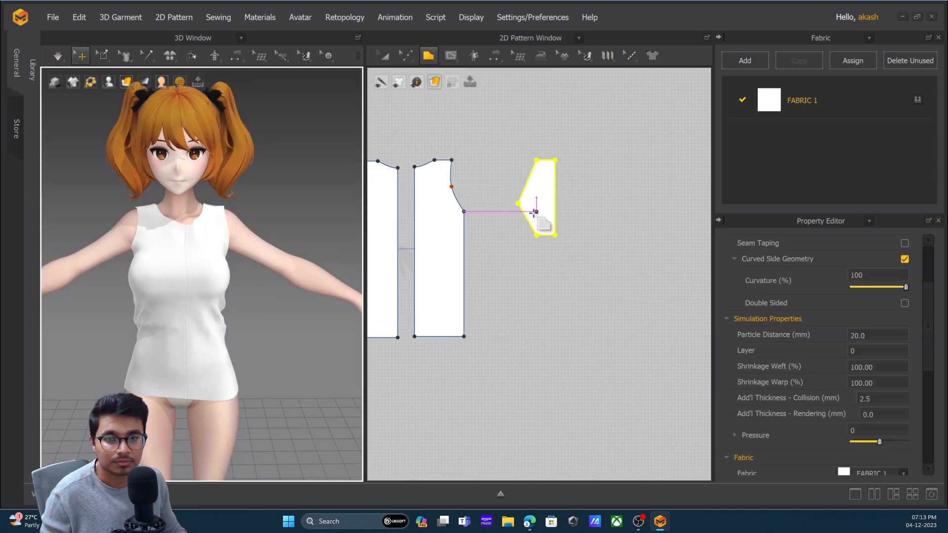
pyautogui.click(400, 59)
pyautogui.click(419, 85)
pyautogui.moveTo(518, 204); pyautogui.dragTo(520, 198)
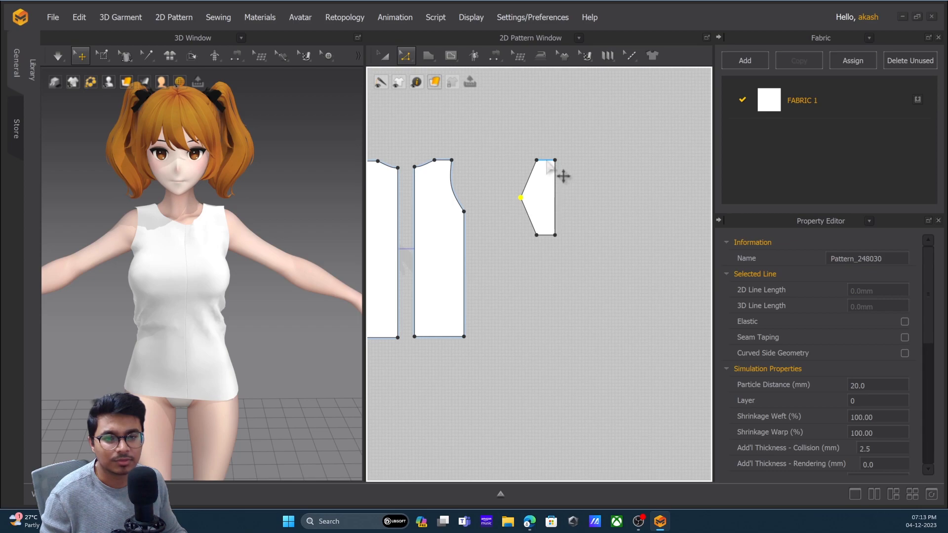
# Pull the polygon's upper outer corner outward so the straight side is about 257 mm long, and bend the sloping top edge into an S-curve.
pyautogui.moveTo(555, 160); pyautogui.dragTo(599, 184)
pyautogui.scroll(3, 552, 115)
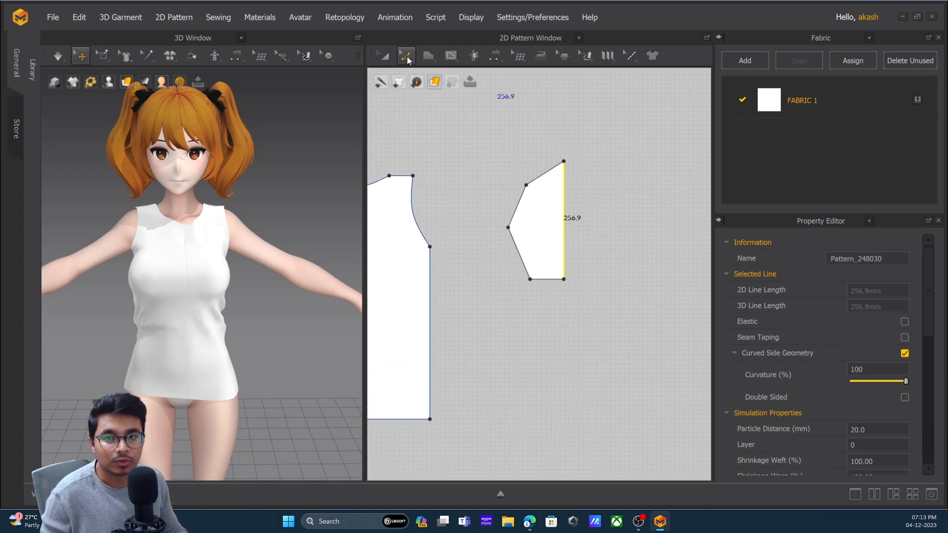
pyautogui.click(406, 56)
pyautogui.click(440, 117)
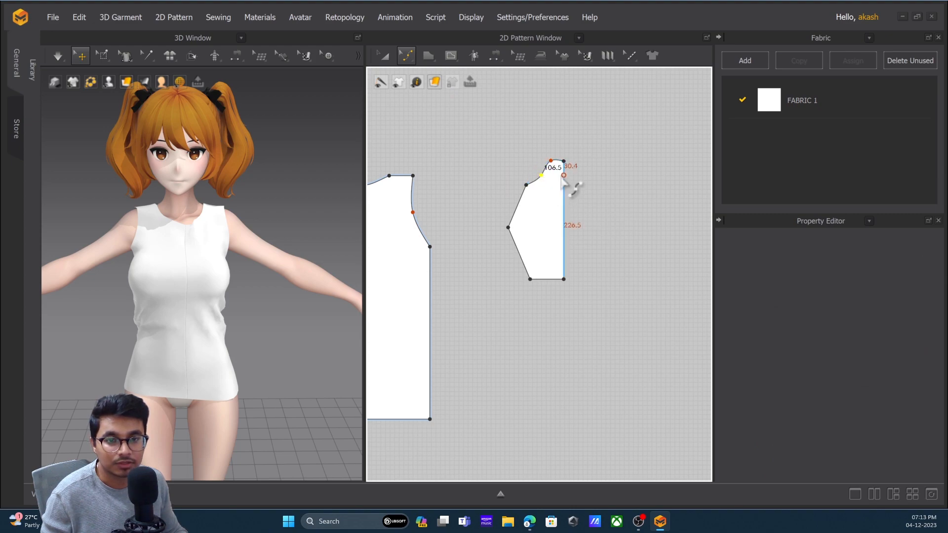
pyautogui.click(407, 56)
pyautogui.click(427, 84)
pyautogui.click(564, 159)
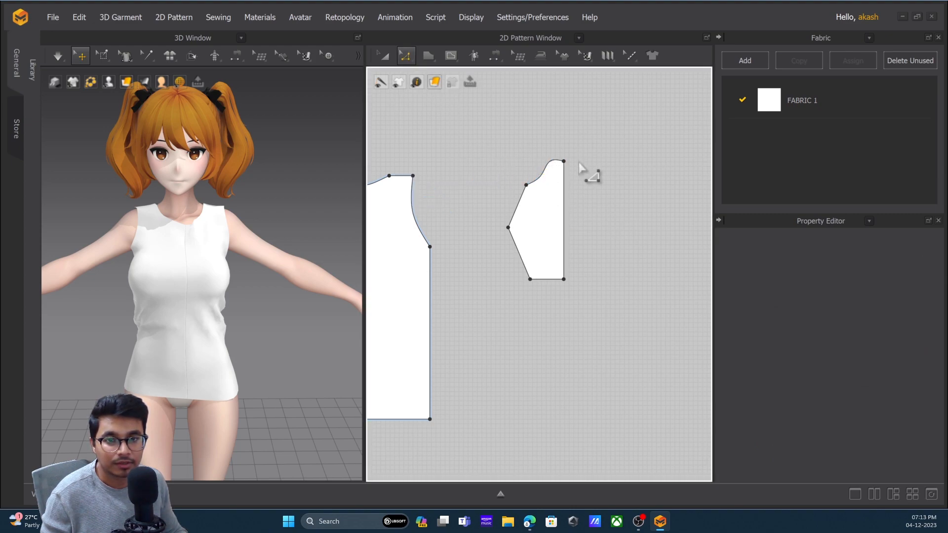
pyautogui.click(586, 154)
# Unfold the half sleeve pattern along its long straight edge to create the full symmetric shape.
pyautogui.click(563, 160)
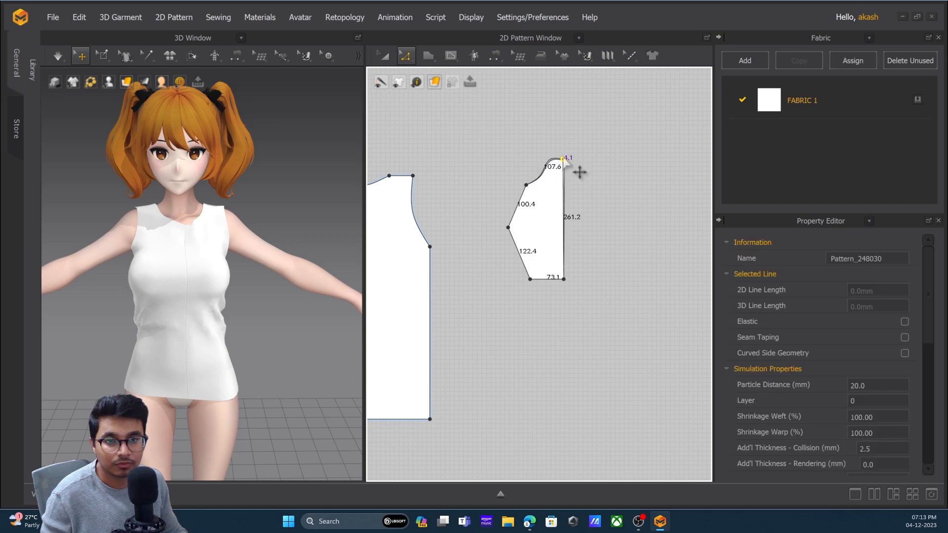
pyautogui.moveTo(551, 161); pyautogui.dragTo(551, 164)
pyautogui.click(609, 179)
pyautogui.scroll(-2, 588, 254)
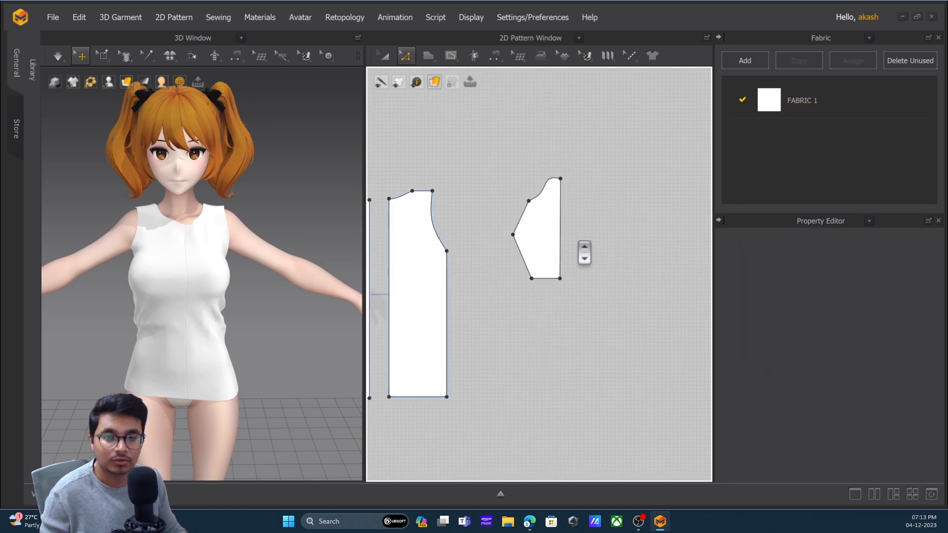
pyautogui.click(560, 240)
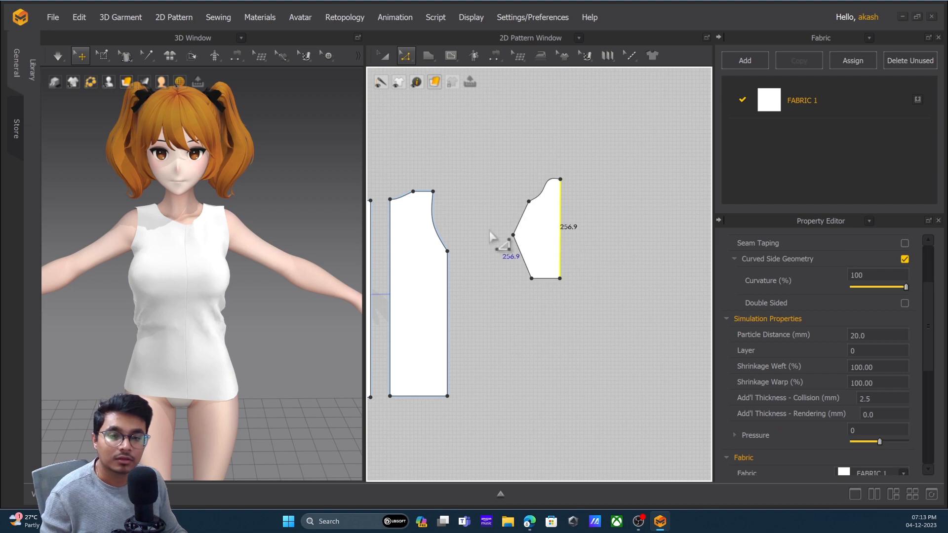
pyautogui.rightClick(561, 232)
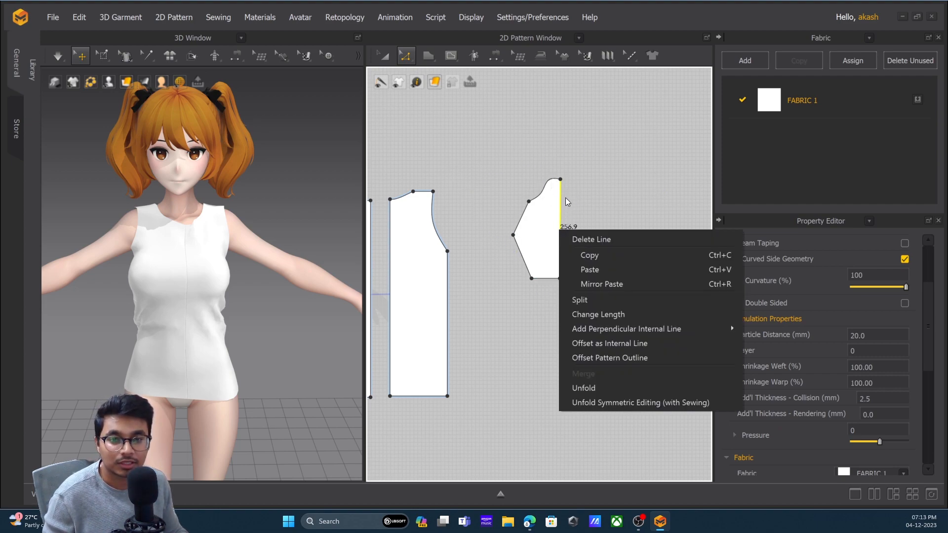
pyautogui.click(609, 388)
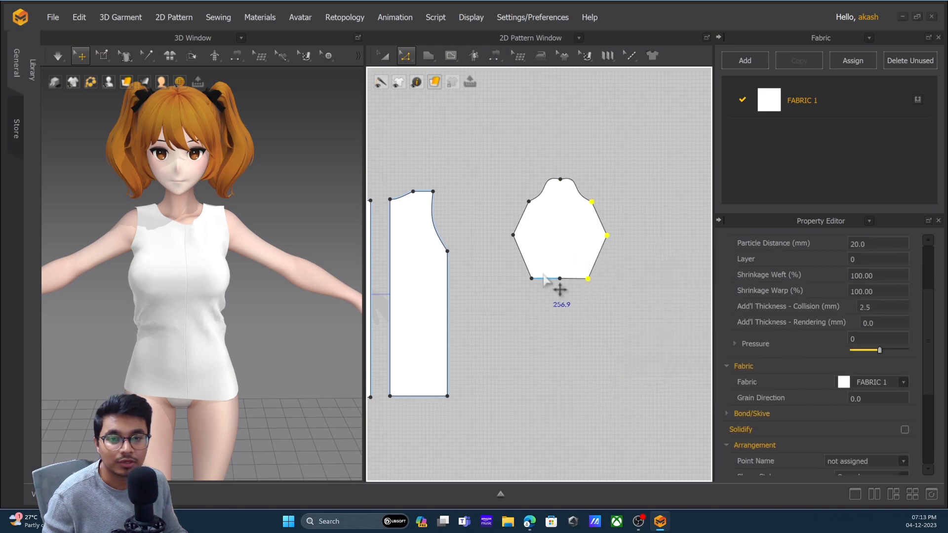
# Raise the centre point at the top of the unfolded sleeve pattern slightly.
pyautogui.click(407, 57)
pyautogui.click(435, 82)
pyautogui.click(575, 191)
pyautogui.moveTo(565, 184); pyautogui.dragTo(568, 187)
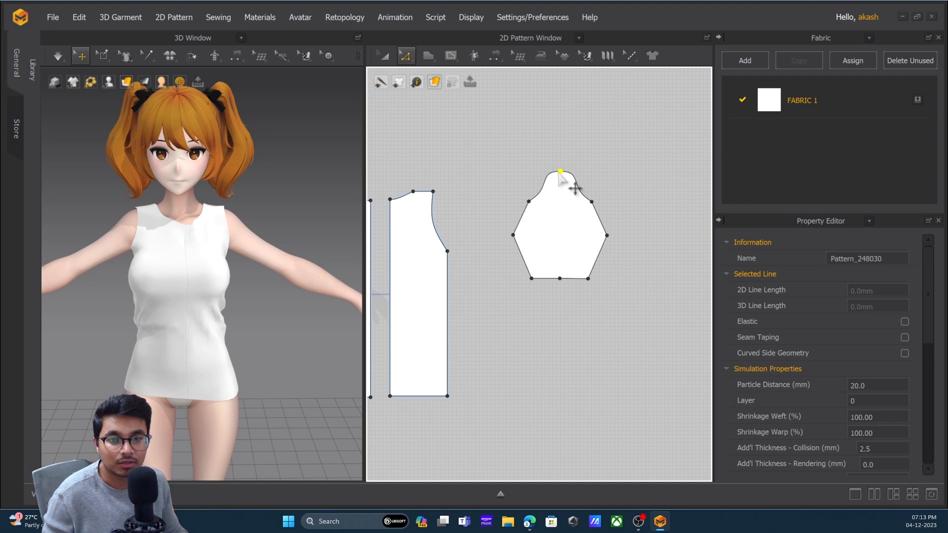
# Delete the sleeve's two outermost side points and hem midpoint, and bring the hem corners inward to taper it.
pyautogui.moveTo(513, 235); pyautogui.dragTo(543, 248)
pyautogui.press('Delete')
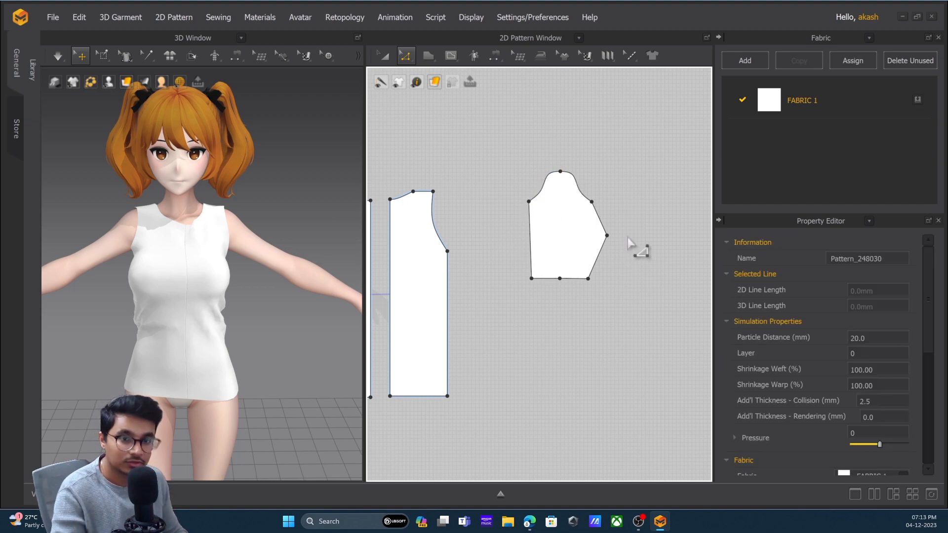
pyautogui.press('Delete')
pyautogui.click(560, 280)
pyautogui.press('Delete')
pyautogui.moveTo(531, 279); pyautogui.dragTo(574, 279)
# Move the sleeve pattern closer to the back panels and reduce its height.
pyautogui.click(385, 57)
pyautogui.click(582, 222)
pyautogui.moveTo(583, 222); pyautogui.dragTo(536, 254)
pyautogui.moveTo(514, 305); pyautogui.dragTo(516, 280)
pyautogui.click(514, 235)
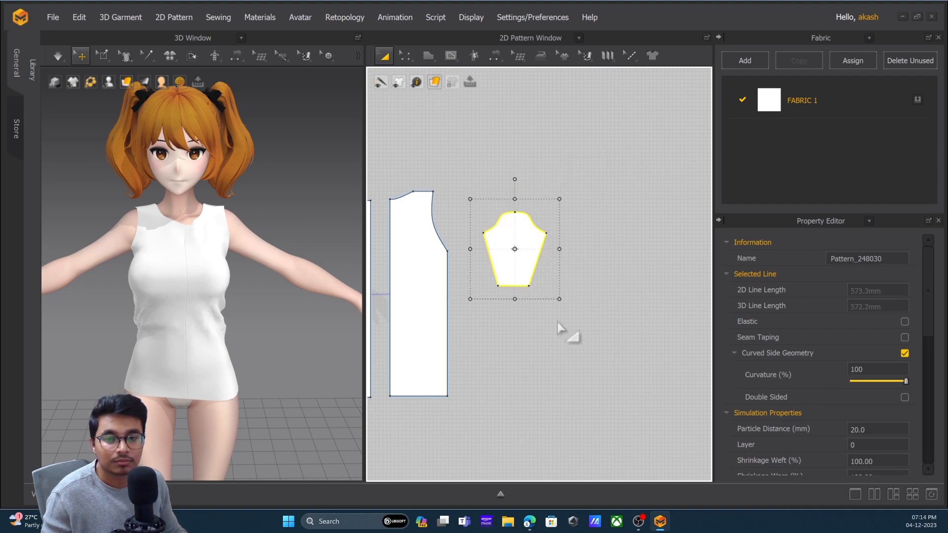
pyautogui.click(560, 328)
# Move the sleeve pattern in 3D from in front of the avatar towards its left arm.
pyautogui.click(404, 56)
pyautogui.click(384, 56)
pyautogui.moveTo(434, 243); pyautogui.dragTo(499, 253, button='middle')
pyautogui.scroll(-8, 235, 284)
pyautogui.moveTo(314, 282); pyautogui.dragTo(237, 278, button='right')
pyautogui.click(298, 268)
pyautogui.click(231, 248)
pyautogui.click(225, 241)
pyautogui.click(213, 262)
pyautogui.click(222, 234)
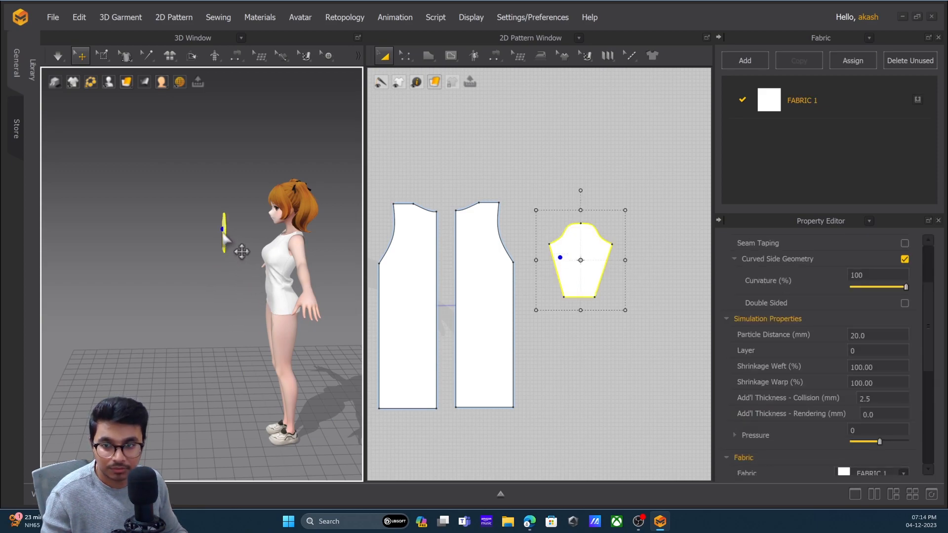
pyautogui.click(320, 236)
pyautogui.moveTo(343, 247); pyautogui.dragTo(510, 235)
# Try to rotate and move the sleeve pattern by hand against the outside of the avatar's left upper arm.
pyautogui.moveTo(300, 282); pyautogui.dragTo(313, 252, button='right')
pyautogui.moveTo(339, 215); pyautogui.dragTo(311, 188)
pyautogui.moveTo(317, 222); pyautogui.dragTo(270, 225)
pyautogui.moveTo(300, 251); pyautogui.dragTo(226, 264, button='right')
pyautogui.scroll(5, 226, 263)
pyautogui.scroll(-2, 244, 284)
pyautogui.moveTo(260, 295); pyautogui.dragTo(202, 297, button='middle')
pyautogui.moveTo(302, 220); pyautogui.dragTo(200, 331, button='right')
pyautogui.keyDown('ctrl'); pyautogui.click(279, 297); pyautogui.keyUp('ctrl')
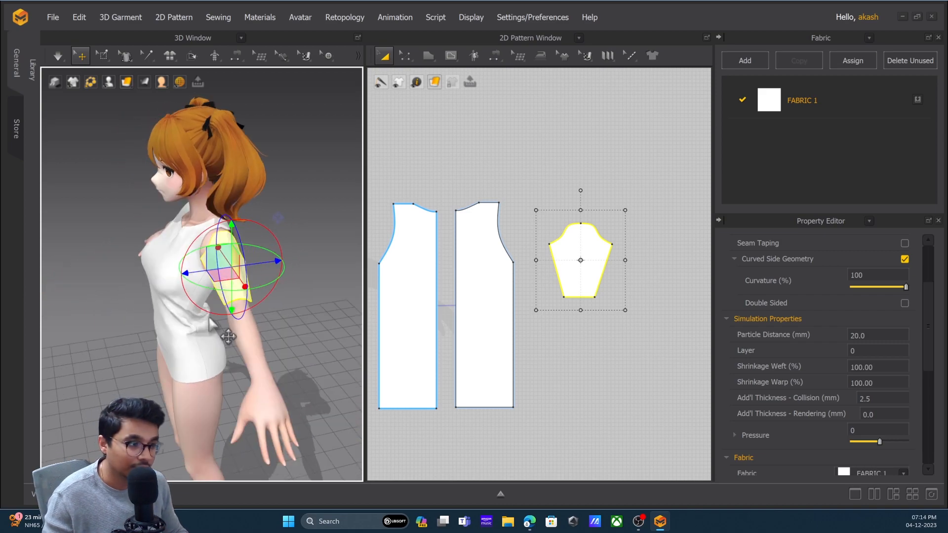
# Inspect the sleeve's manual placement from the front and undo its last 3D moves.
pyautogui.click(297, 225)
pyautogui.moveTo(295, 226); pyautogui.dragTo(179, 306, button='right')
pyautogui.moveTo(143, 268); pyautogui.dragTo(262, 291, button='right')
pyautogui.scroll(4, 237, 292)
pyautogui.scroll(-7, 195, 212)
pyautogui.scroll(7, 249, 264)
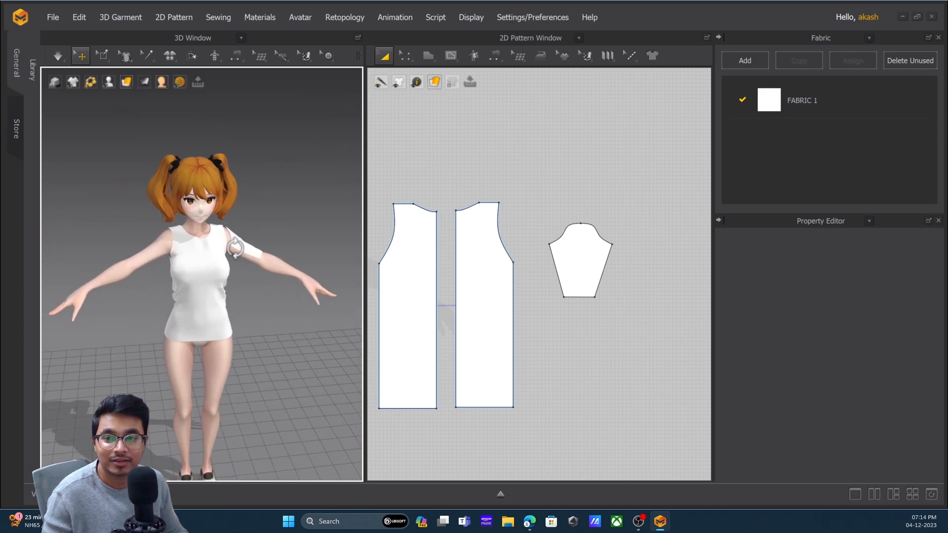
pyautogui.hotkey('ctrl', 'z')
pyautogui.hotkey('ctrl', 'z')
pyautogui.hotkey('ctrl', 'z')
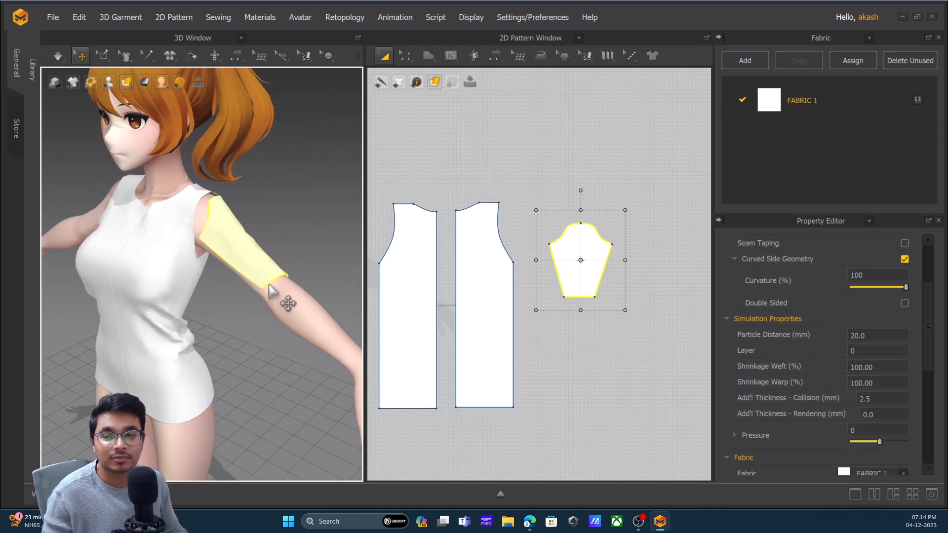
# Show the arrangement points around the avatar.
pyautogui.click(316, 203)
pyautogui.click(254, 185)
pyautogui.scroll(-5, 247, 245)
pyautogui.scroll(2, 244, 264)
pyautogui.moveTo(246, 251); pyautogui.dragTo(277, 210, button='right')
pyautogui.click(277, 209)
pyautogui.moveTo(108, 81)
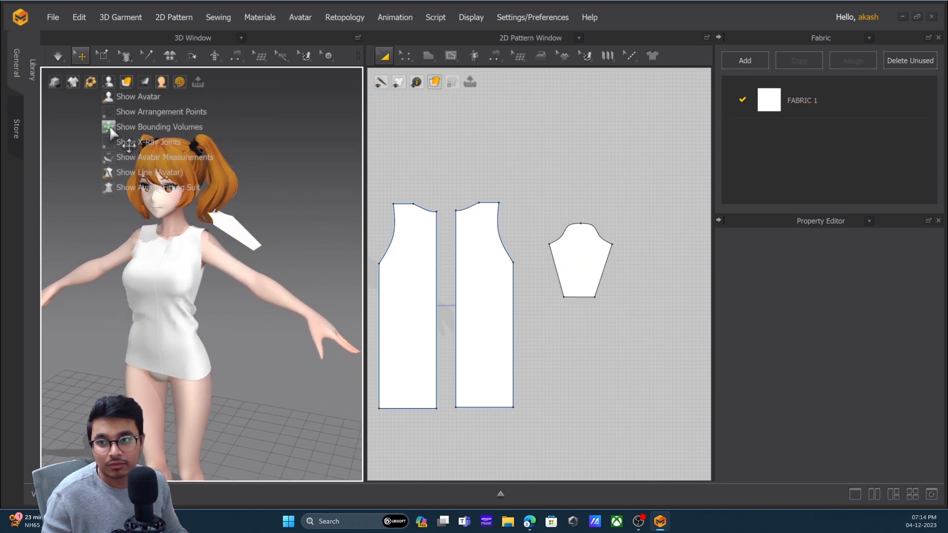
pyautogui.click(153, 111)
# Place the sleeve pattern around the avatar's left upper arm using an arrangement point, and adjust its position.
pyautogui.moveTo(207, 242); pyautogui.dragTo(187, 243, button='right')
pyautogui.click(232, 232)
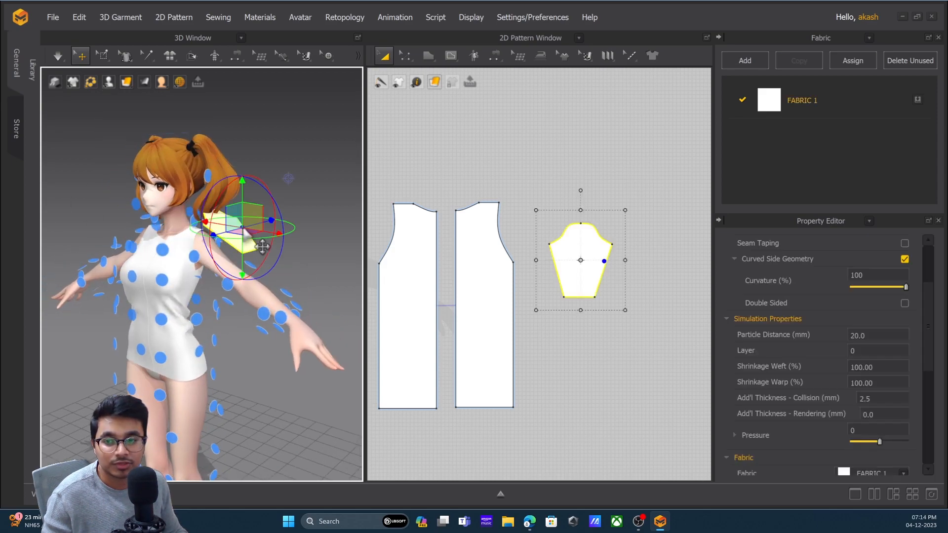
pyautogui.scroll(3, 296, 276)
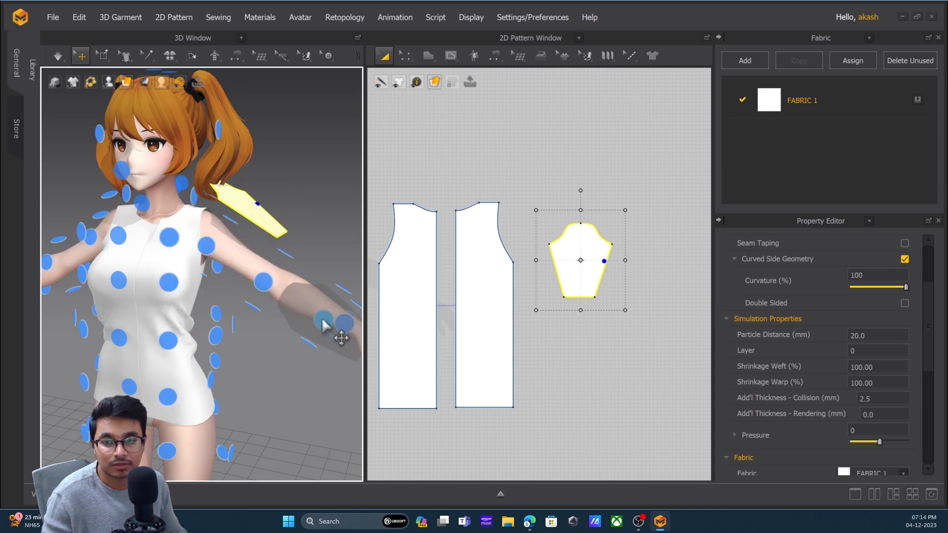
pyautogui.click(234, 221)
pyautogui.moveTo(260, 261); pyautogui.dragTo(283, 270, button='right')
pyautogui.moveTo(253, 212); pyautogui.dragTo(269, 223)
pyautogui.moveTo(280, 243); pyautogui.dragTo(239, 242, button='right')
# Widen the sleeve pattern horizontally, and adjust and briefly simulate it around the upper arm.
pyautogui.moveTo(623, 261); pyautogui.dragTo(643, 261)
pyautogui.moveTo(205, 269); pyautogui.dragTo(174, 258, button='right')
pyautogui.moveTo(173, 259); pyautogui.dragTo(170, 257)
pyautogui.moveTo(170, 257); pyautogui.dragTo(240, 275, button='right')
pyautogui.press('space')
pyautogui.moveTo(246, 269); pyautogui.dragTo(247, 274)
pyautogui.press('space')
pyautogui.moveTo(246, 274); pyautogui.dragTo(185, 280, button='right')
pyautogui.click(203, 255)
pyautogui.click(209, 268)
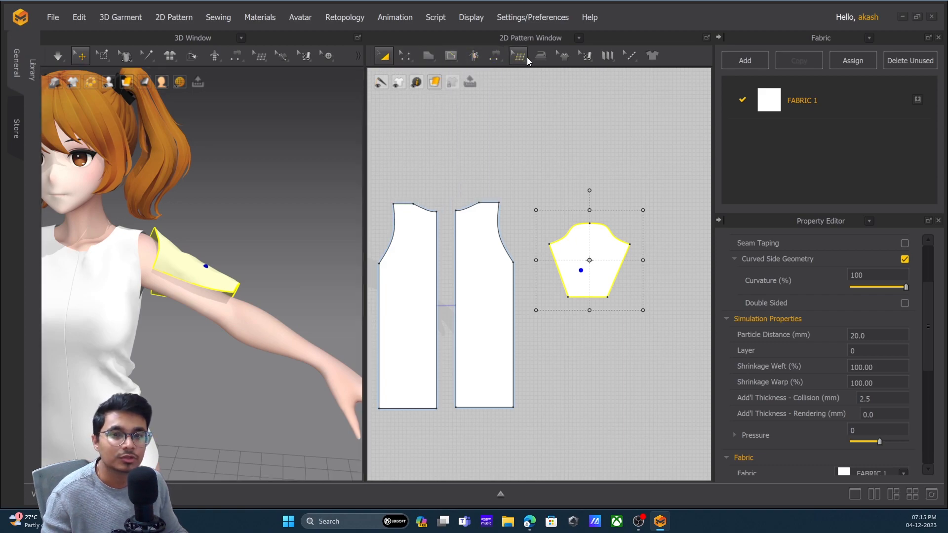
# Sew the sleeve's two slanted side edges together with Segment Sewing.
pyautogui.moveTo(499, 58)
pyautogui.click(509, 98)
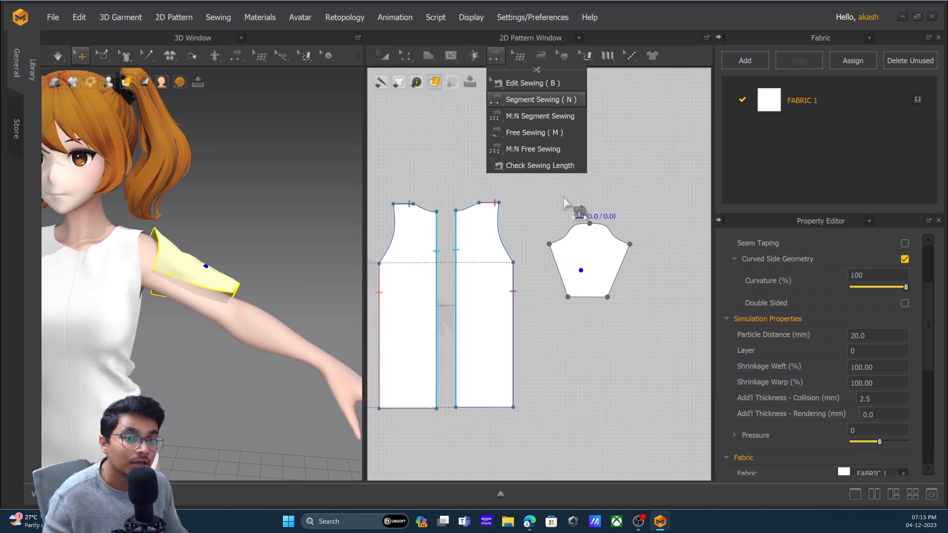
pyautogui.click(569, 293)
pyautogui.click(626, 256)
# Simulate the sewn sleeve and tug it along the upper arm.
pyautogui.moveTo(251, 281); pyautogui.dragTo(195, 269, button='right')
pyautogui.press('space')
pyautogui.moveTo(200, 311); pyautogui.dragTo(229, 308)
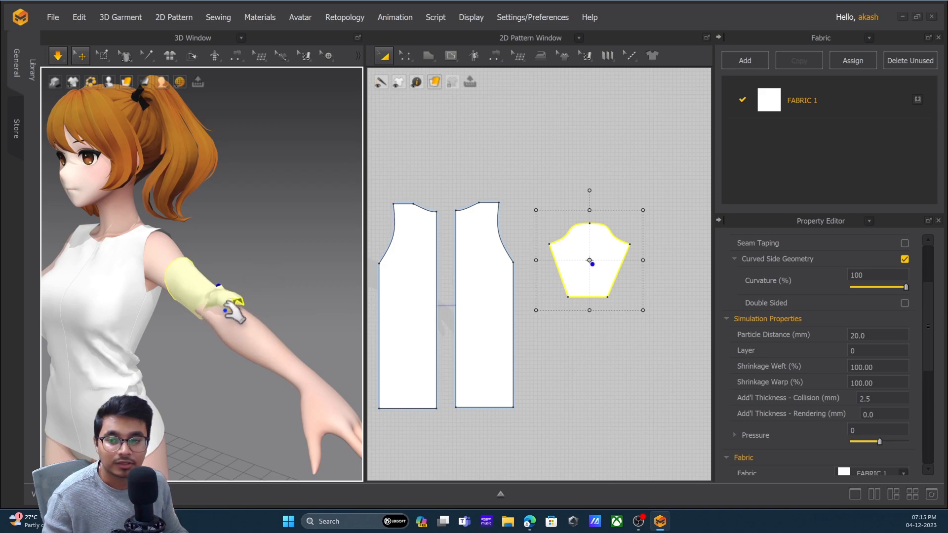
pyautogui.press('space')
# Reset the 3D arrangement of the sleeve pattern on the arm.
pyautogui.rightClick(188, 283)
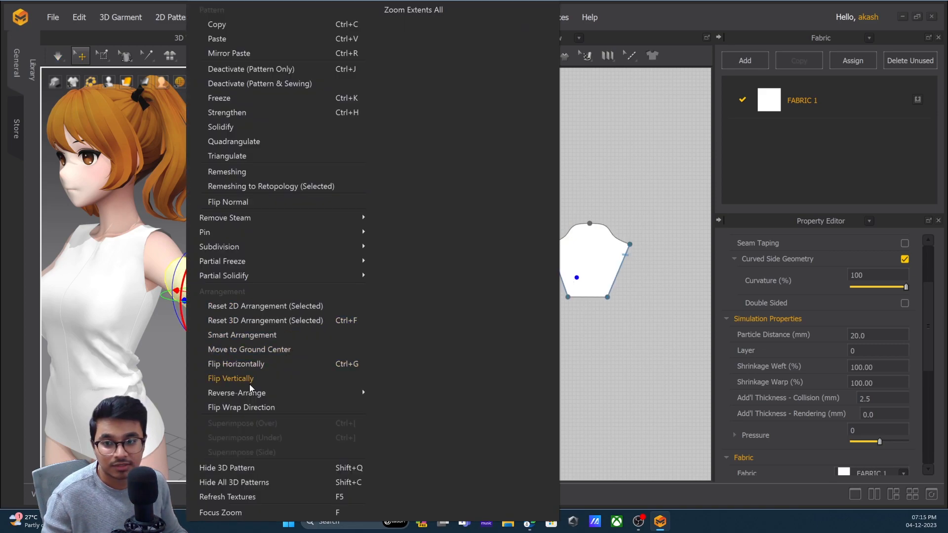
pyautogui.click(256, 322)
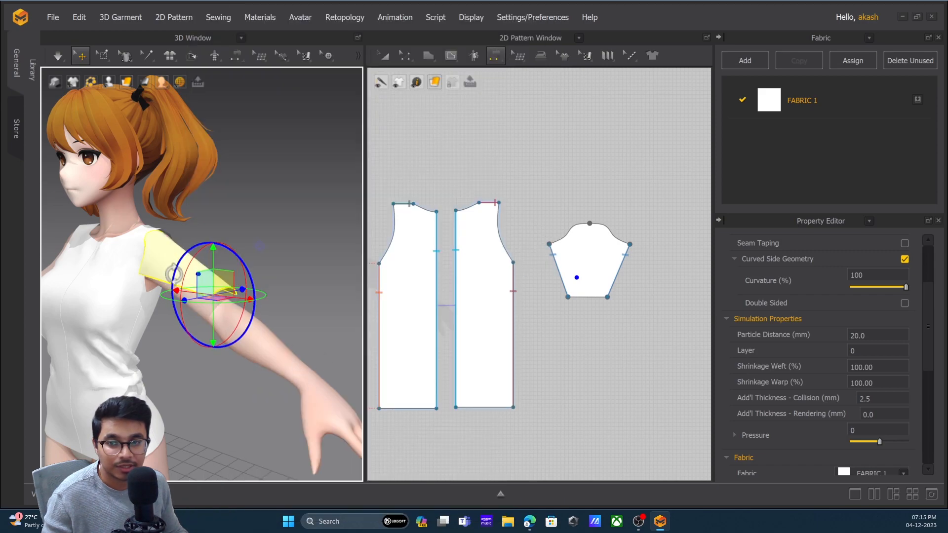
pyautogui.moveTo(179, 286); pyautogui.dragTo(184, 251, button='right')
pyautogui.press('space')
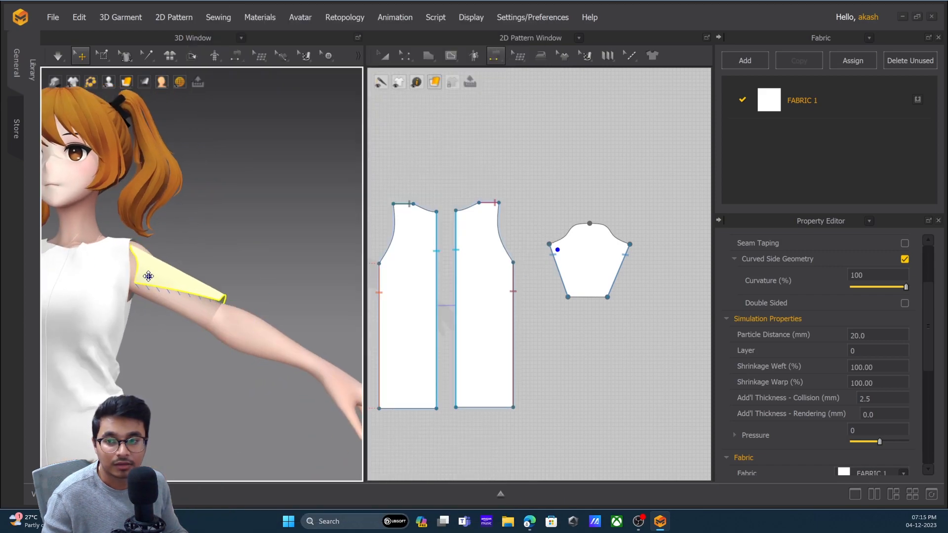
# Try to pull one hem corner of the sleeve outward freehand.
pyautogui.click(405, 55)
pyautogui.click(586, 301)
pyautogui.moveTo(568, 297); pyautogui.dragTo(557, 301)
pyautogui.hotkey('ctrl', 'z')
pyautogui.click(570, 320)
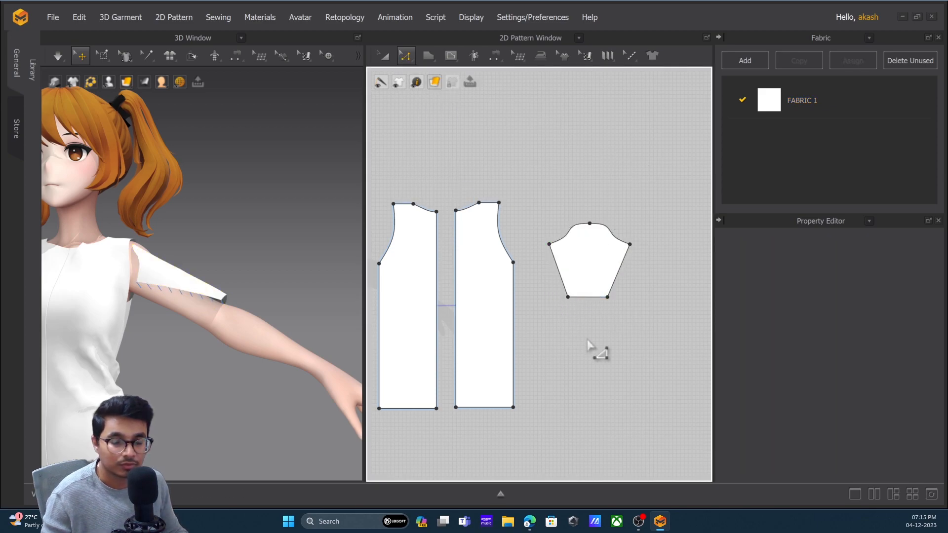
# Widen the sleeve hem by moving both lower corners outward horizontally by the same exact distance.
pyautogui.scroll(2, 588, 323)
pyautogui.moveTo(587, 323); pyautogui.dragTo(563, 317, button='middle')
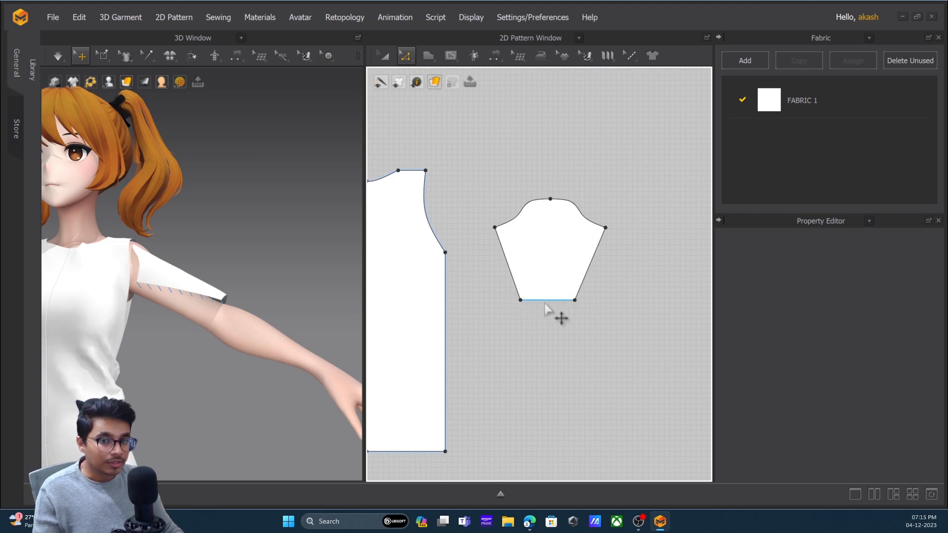
pyautogui.click(575, 300)
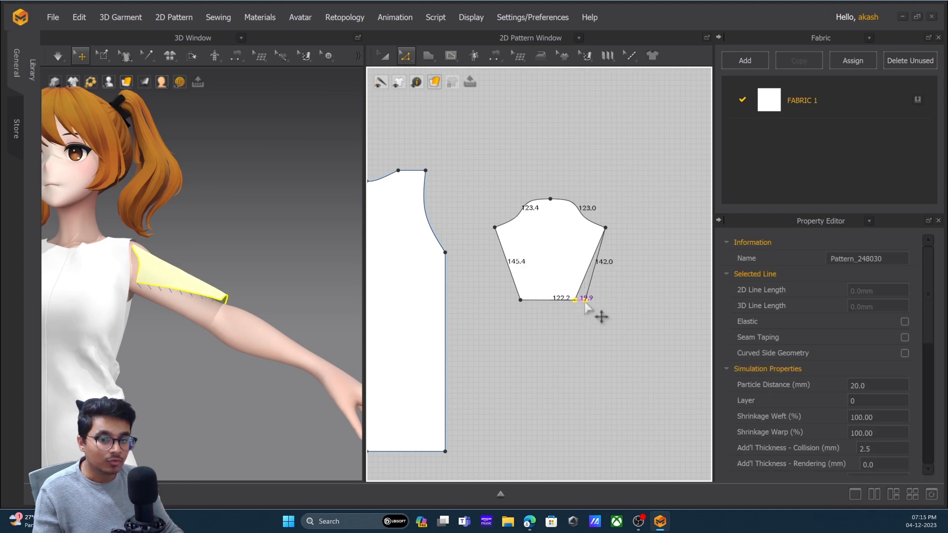
pyautogui.rightClick(583, 297)
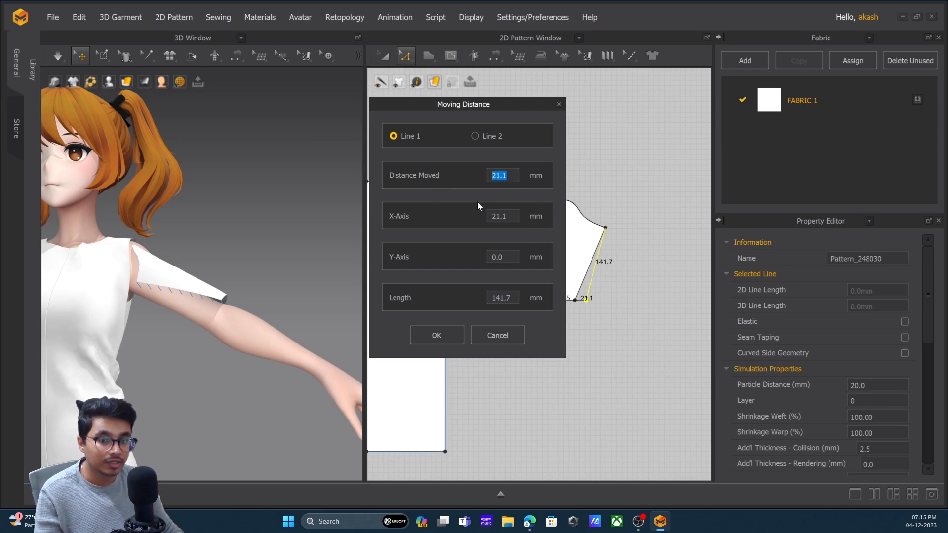
pyautogui.press('Return')
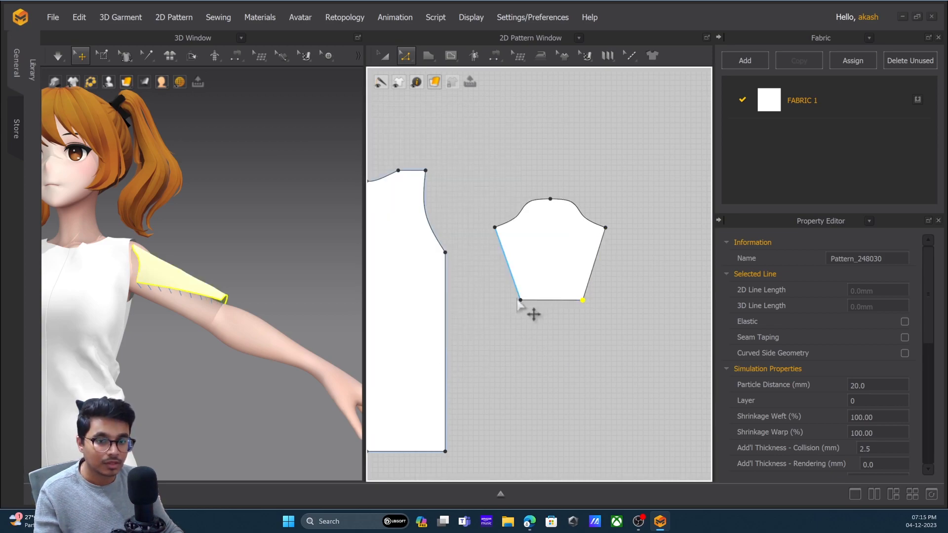
pyautogui.moveTo(518, 302); pyautogui.dragTo(508, 300)
pyautogui.rightClick(508, 300)
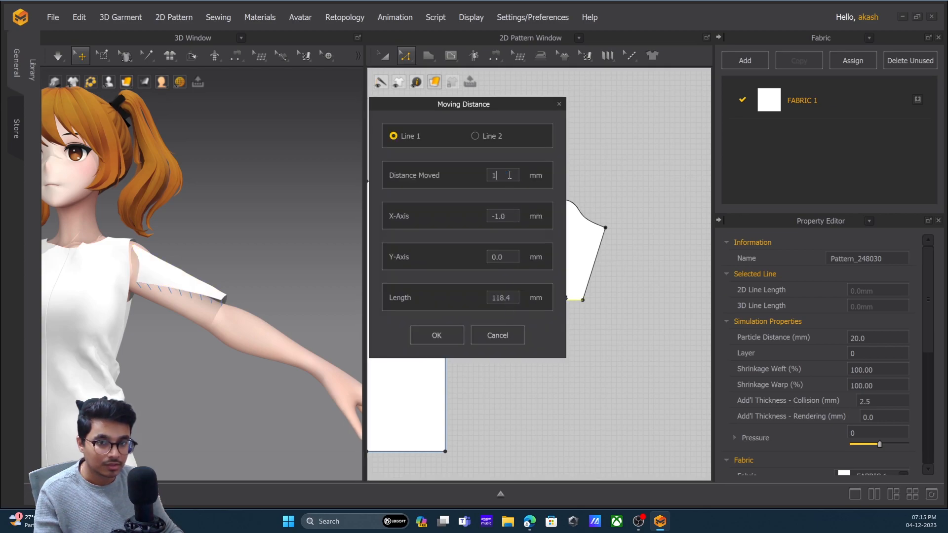
pyautogui.press('Return')
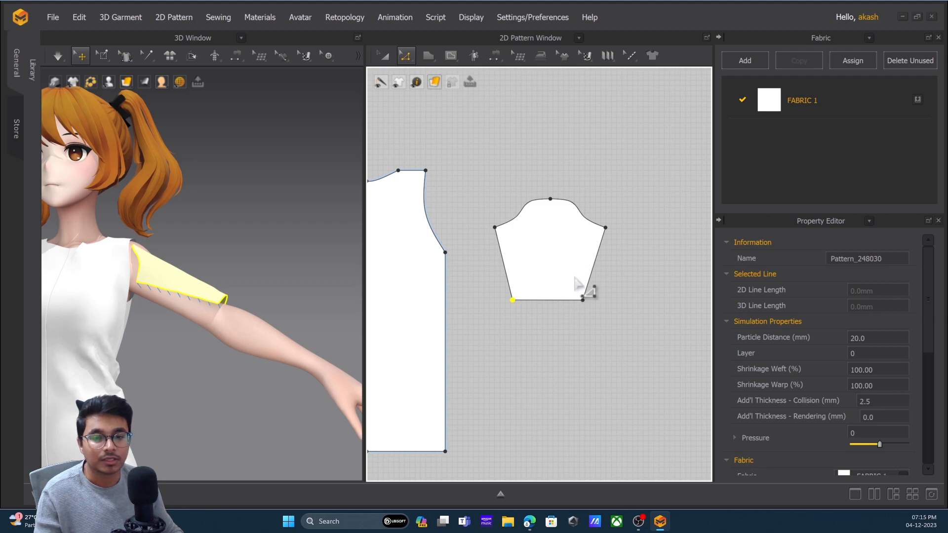
# Simulate the sleeve with its wider hem, tug it around the upper arm, and check its fit from several sides.
pyautogui.moveTo(193, 285); pyautogui.dragTo(175, 304, button='right')
pyautogui.press('space')
pyautogui.moveTo(184, 293); pyautogui.dragTo(204, 300)
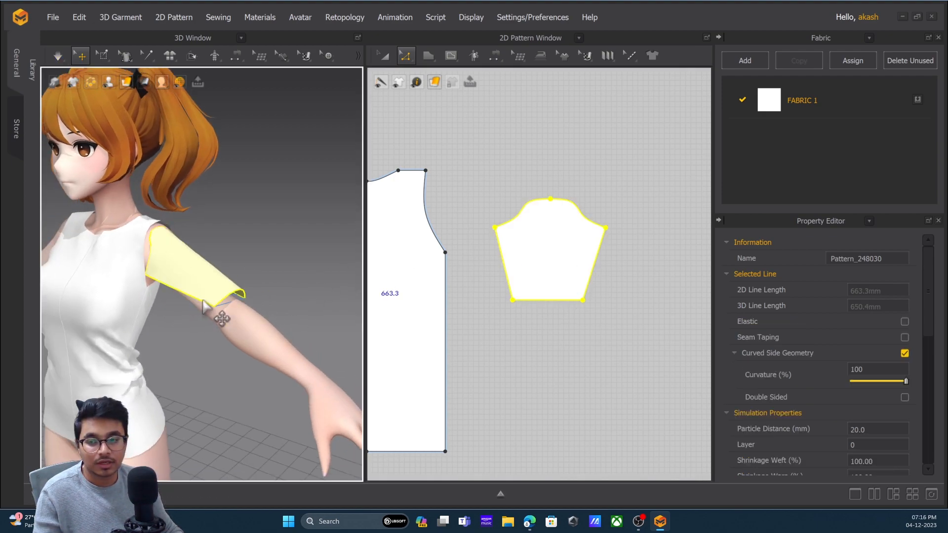
pyautogui.moveTo(208, 292); pyautogui.dragTo(181, 277, button='right')
pyautogui.click(214, 289)
pyautogui.click(181, 277)
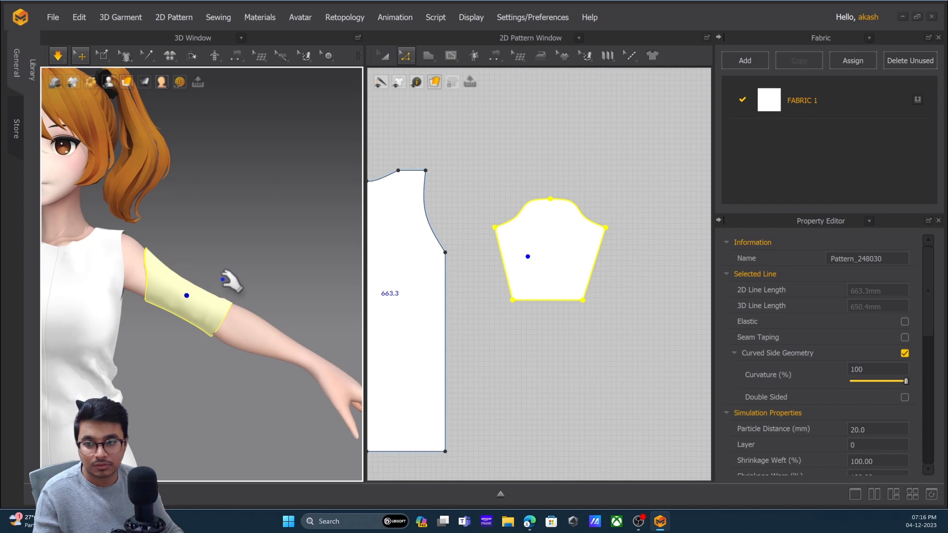
pyautogui.moveTo(227, 281); pyautogui.dragTo(179, 265, button='right')
pyautogui.moveTo(155, 217); pyautogui.dragTo(197, 284, button='right')
# Stretch the whole sleeve pattern much wider horizontally while the simulation runs.
pyautogui.click(386, 56)
pyautogui.click(688, 214)
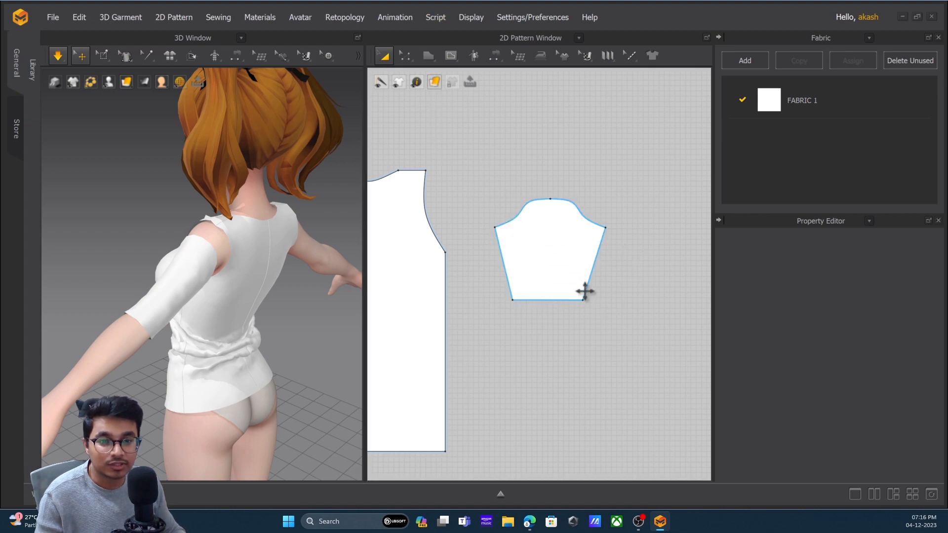
pyautogui.click(563, 254)
pyautogui.moveTo(617, 248); pyautogui.dragTo(682, 254)
pyautogui.moveTo(264, 387); pyautogui.dragTo(222, 328, button='right')
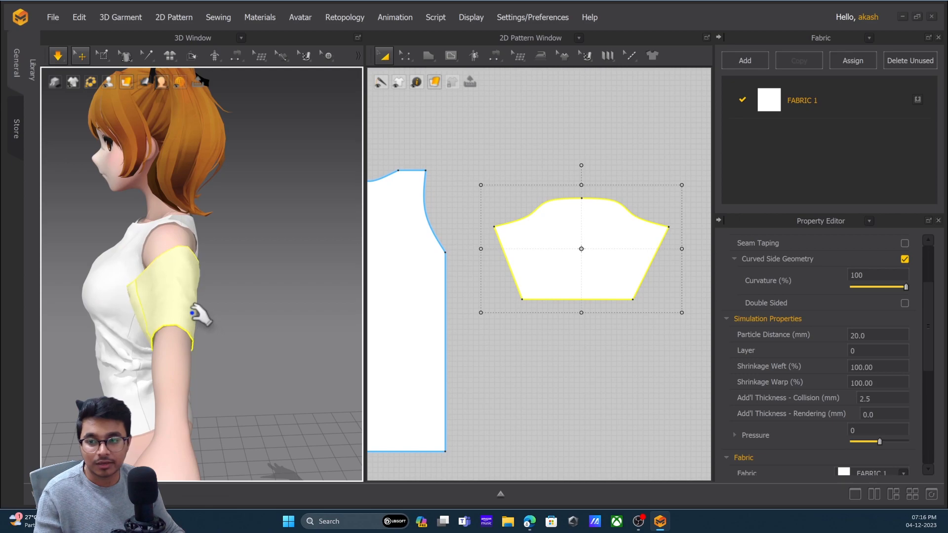
# Tug the stretched sleeve around the upper arm and check its looser fit from the side and front.
pyautogui.moveTo(169, 258); pyautogui.dragTo(173, 255)
pyautogui.moveTo(174, 257); pyautogui.dragTo(247, 321, button='right')
pyautogui.moveTo(173, 263); pyautogui.dragTo(178, 218)
pyautogui.moveTo(202, 290); pyautogui.dragTo(177, 291, button='right')
pyautogui.moveTo(175, 271); pyautogui.dragTo(209, 279)
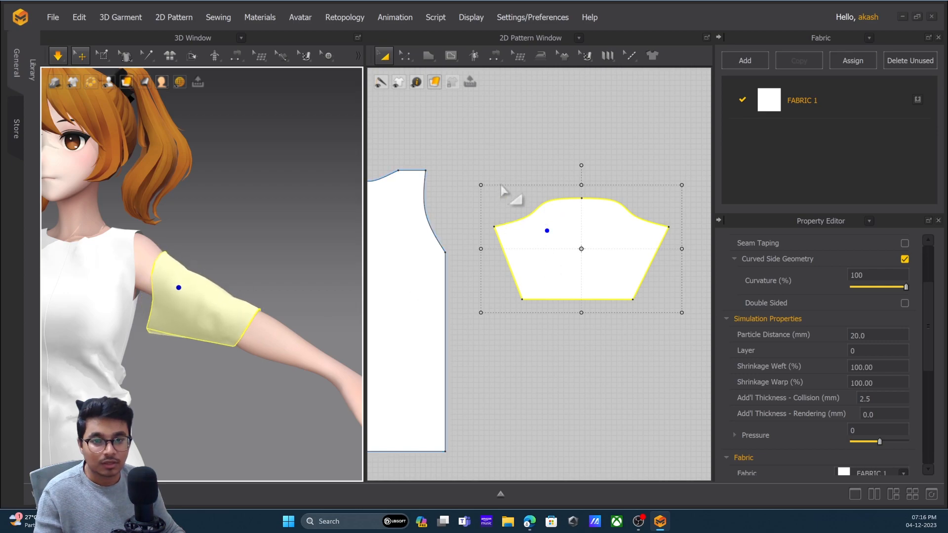
# Move one underarm corner of the sleeve pattern 30 mm horizontally inward toward the sleeve's centre.
pyautogui.click(496, 178)
pyautogui.press('z')
pyautogui.moveTo(495, 227); pyautogui.dragTo(523, 227)
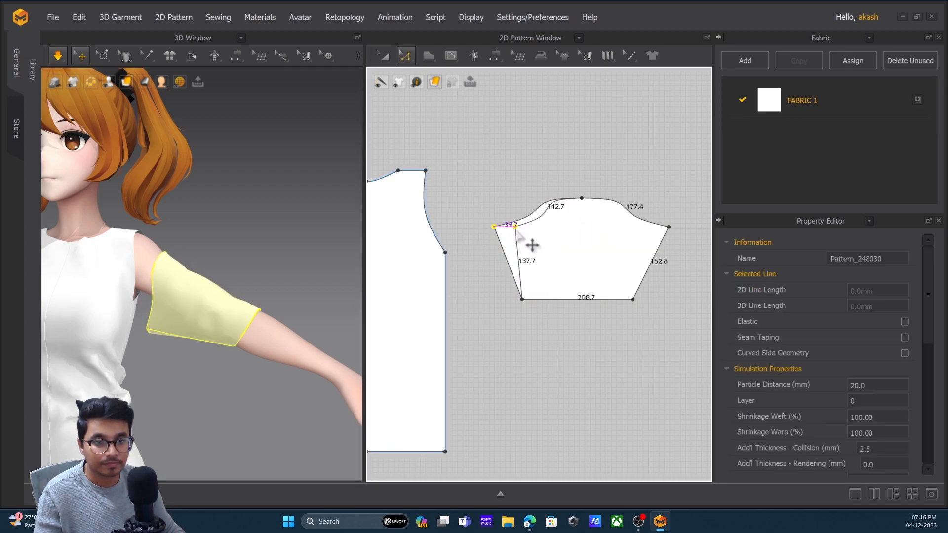
pyautogui.rightClick(516, 231)
pyautogui.write('3')
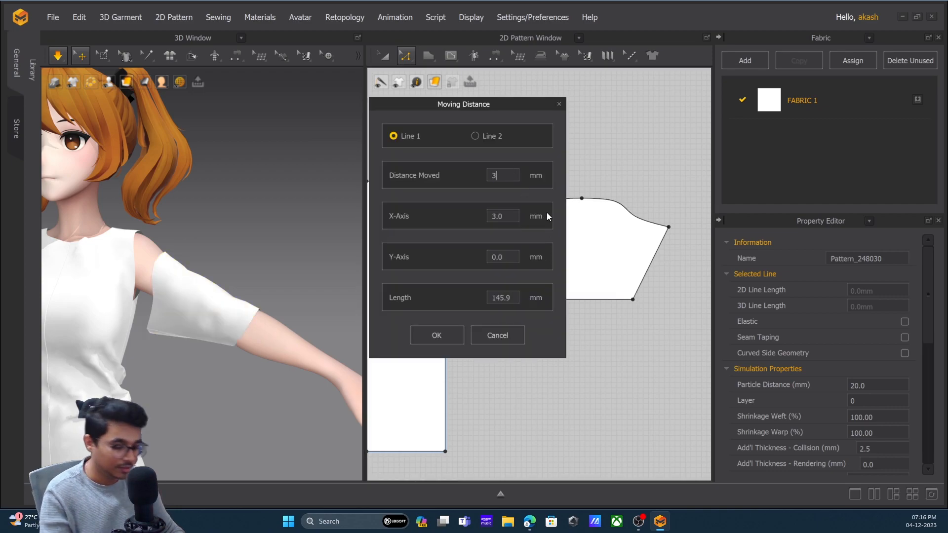
pyautogui.write('0')
pyautogui.click(437, 335)
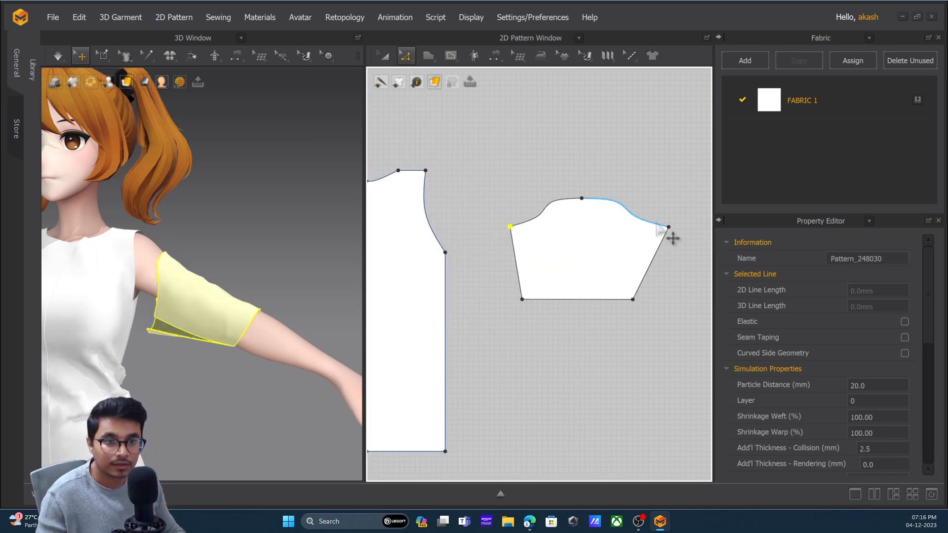
pyautogui.moveTo(668, 228); pyautogui.dragTo(650, 226)
pyautogui.rightClick(650, 226)
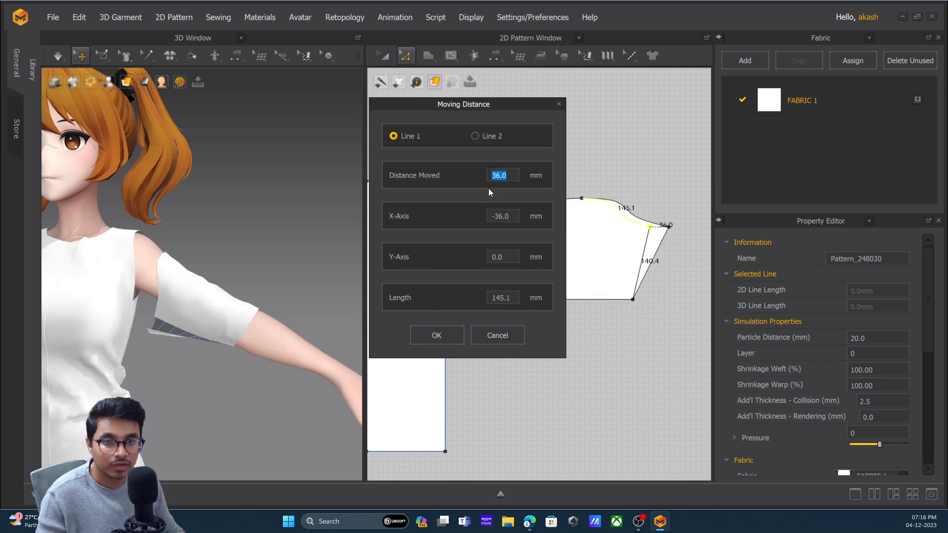
pyautogui.click(497, 336)
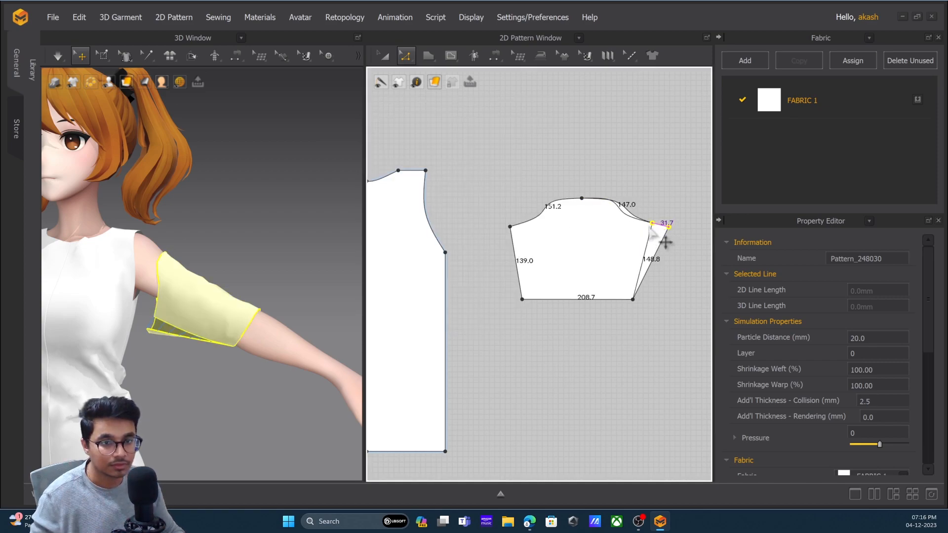
# Move the opposite underarm corner of the sleeve horizontally inward by the same 30 mm.
pyautogui.rightClick(661, 242)
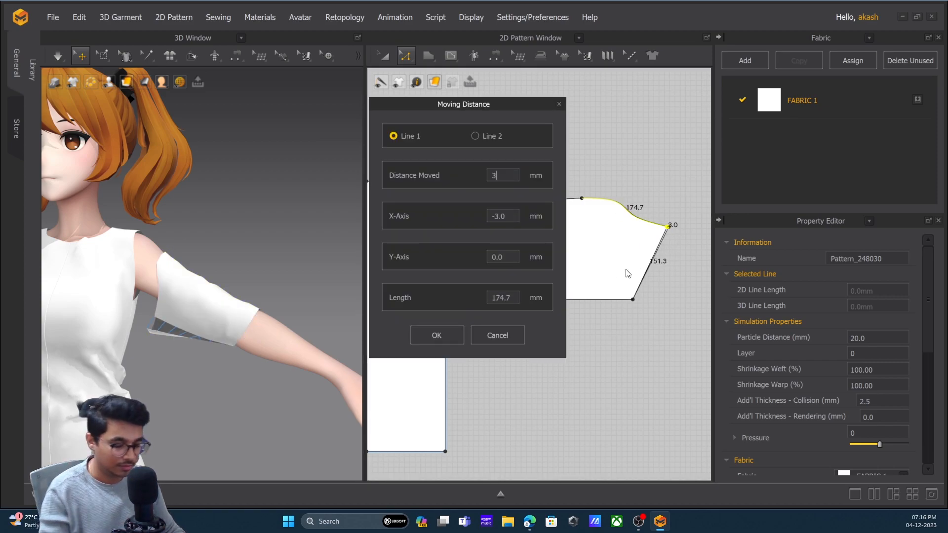
pyautogui.click(443, 335)
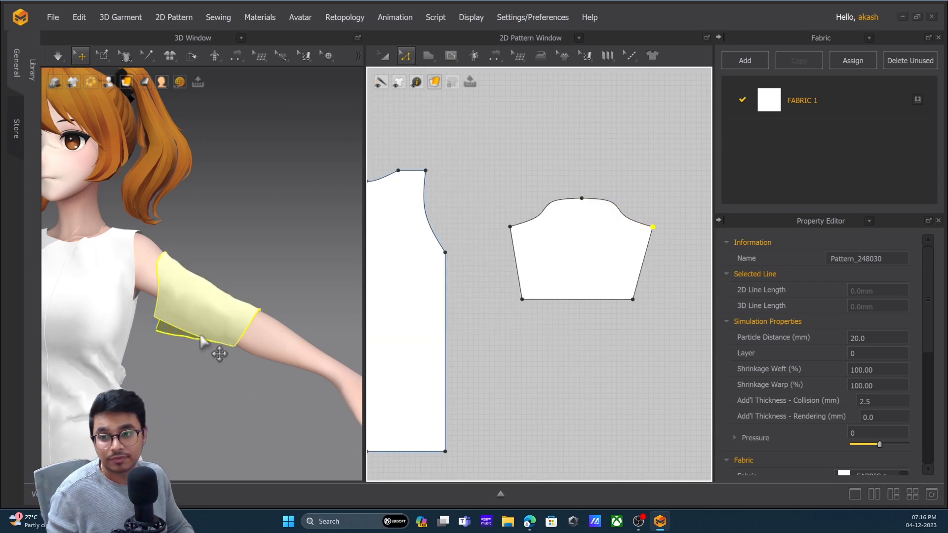
# Simulate the narrowed sleeve, and sew the open back half of its cap to the back armhole of the top.
pyautogui.click(148, 244)
pyautogui.press('space')
pyautogui.moveTo(215, 282); pyautogui.dragTo(265, 184, button='right')
pyautogui.scroll(4, 223, 264)
pyautogui.moveTo(223, 259); pyautogui.dragTo(148, 270, button='right')
pyautogui.scroll(-3, 279, 221)
pyautogui.click(265, 181)
pyautogui.click(239, 57)
pyautogui.click(139, 234)
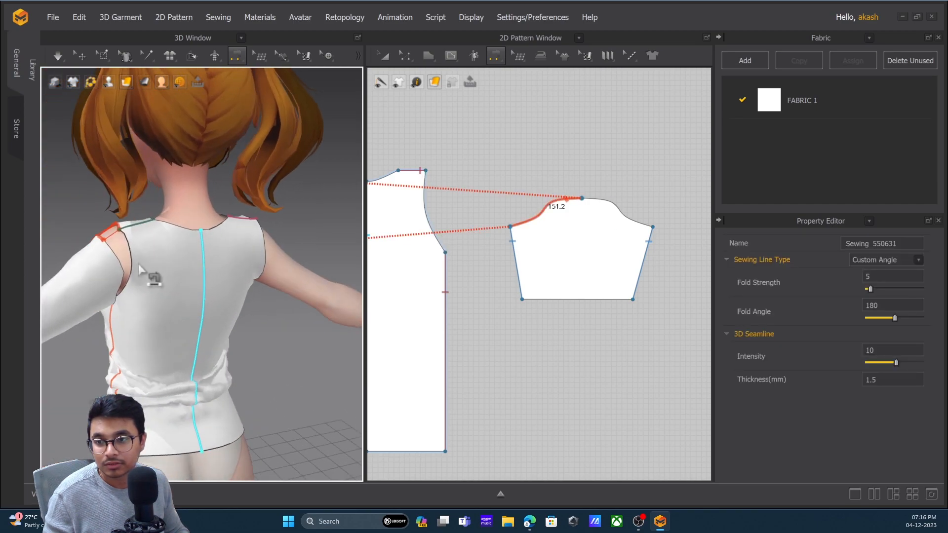
pyautogui.click(117, 258)
pyautogui.click(130, 245)
pyautogui.click(385, 56)
pyautogui.scroll(-3, 490, 238)
pyautogui.moveTo(446, 252); pyautogui.dragTo(541, 266, button='middle')
pyautogui.click(636, 262)
pyautogui.moveTo(436, 281); pyautogui.dragTo(503, 285, button='middle')
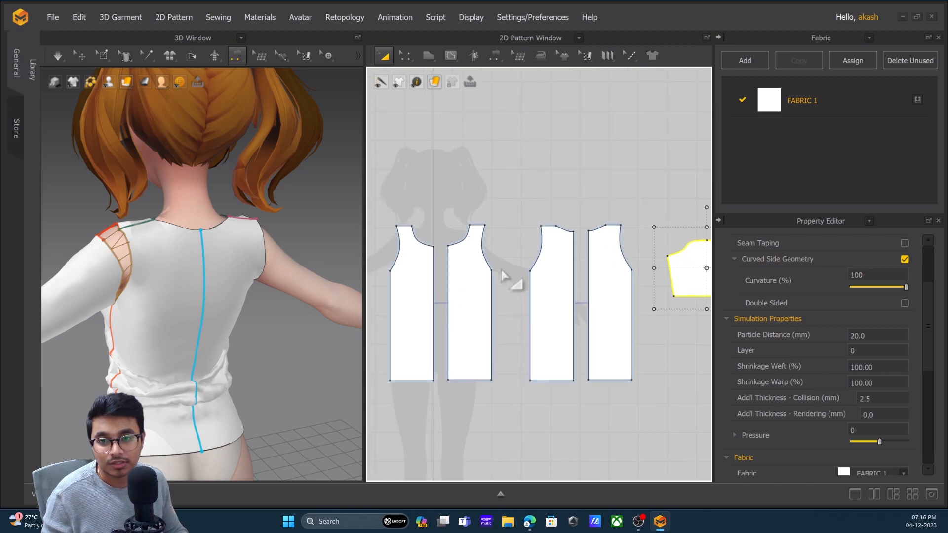
pyautogui.moveTo(66, 257); pyautogui.dragTo(104, 265, button='right')
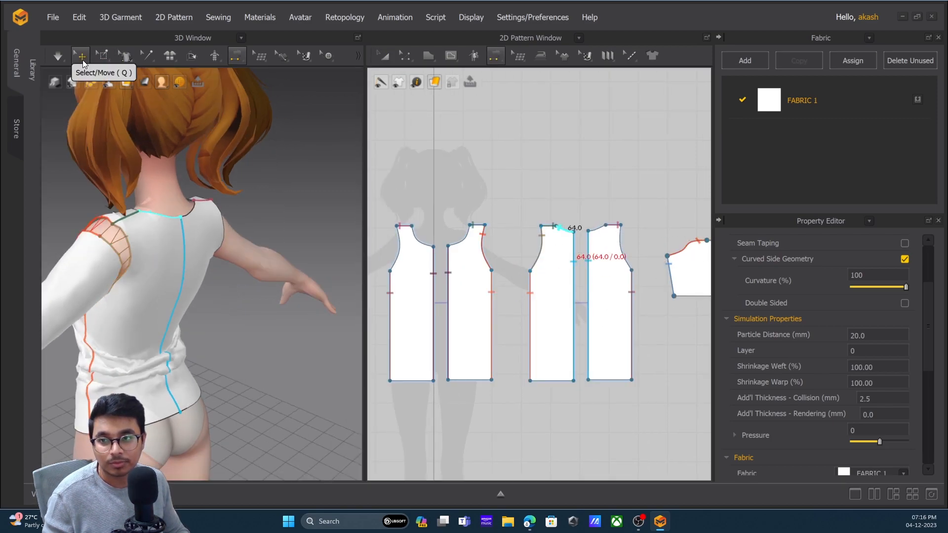
# Simulate the top with the sleeve sewn around the whole armhole, and tug the sleeve on the upper arm.
pyautogui.click(81, 56)
pyautogui.click(124, 244)
pyautogui.click(157, 267)
pyautogui.moveTo(163, 266); pyautogui.dragTo(276, 257, button='right')
pyautogui.click(278, 237)
pyautogui.press('space')
pyautogui.moveTo(232, 301); pyautogui.dragTo(245, 295)
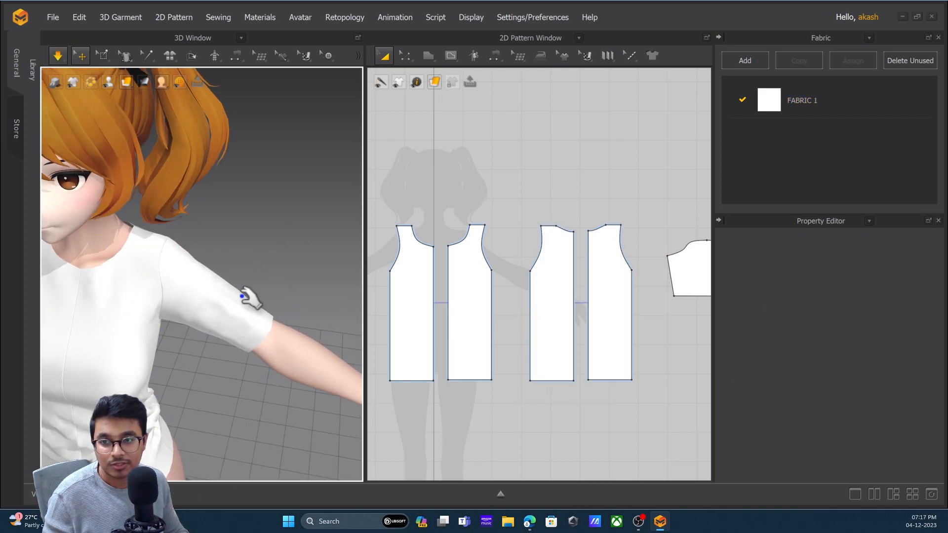
# Pull at the attached sleeve and examine how it drapes, both close up and on the full avatar.
pyautogui.scroll(-5, 209, 288)
pyautogui.moveTo(209, 288); pyautogui.dragTo(259, 276, button='right')
pyautogui.scroll(3, 268, 294)
pyautogui.moveTo(233, 266); pyautogui.dragTo(261, 321)
pyautogui.moveTo(259, 316)
pyautogui.mouseDown(button='right')
pyautogui.moveTo(191, 296)
pyautogui.moveTo(235, 307)
pyautogui.moveTo(210, 290)
pyautogui.moveTo(257, 287)
pyautogui.moveTo(250, 311)
pyautogui.moveTo(269, 305)
pyautogui.mouseUp(button='right')
pyautogui.scroll(-3, 258, 289)
pyautogui.scroll(-3, 560, 190)
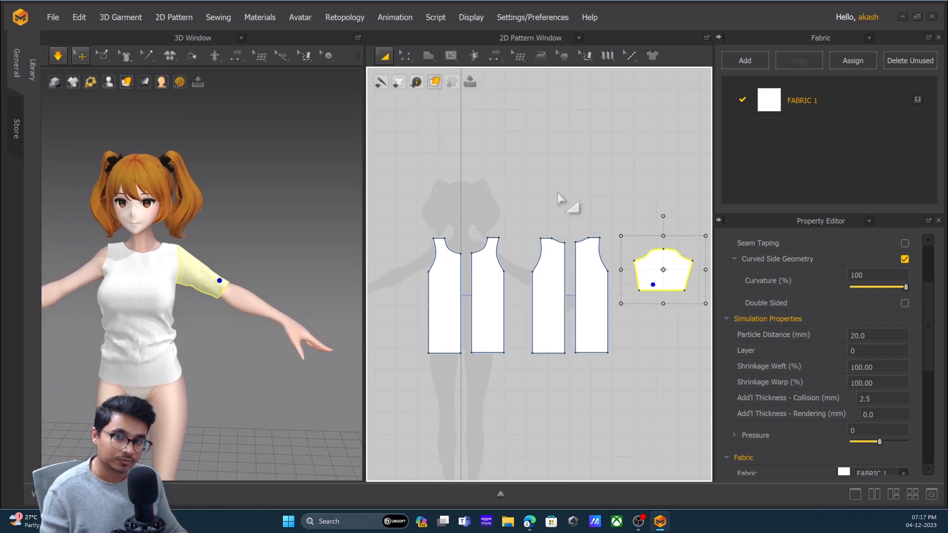
pyautogui.moveTo(294, 276); pyautogui.dragTo(304, 277, button='middle')
# Shorten the sleeve by raising its hem edge until the side seams are about 70 mm long.
pyautogui.click(598, 175)
pyautogui.moveTo(641, 299); pyautogui.dragTo(546, 303, button='middle')
pyautogui.scroll(3, 546, 303)
pyautogui.click(566, 289)
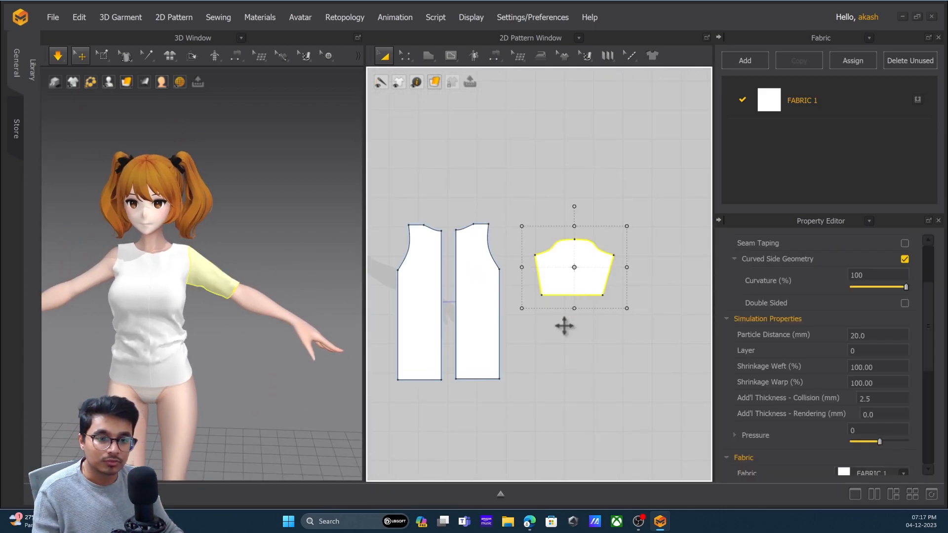
pyautogui.click(405, 55)
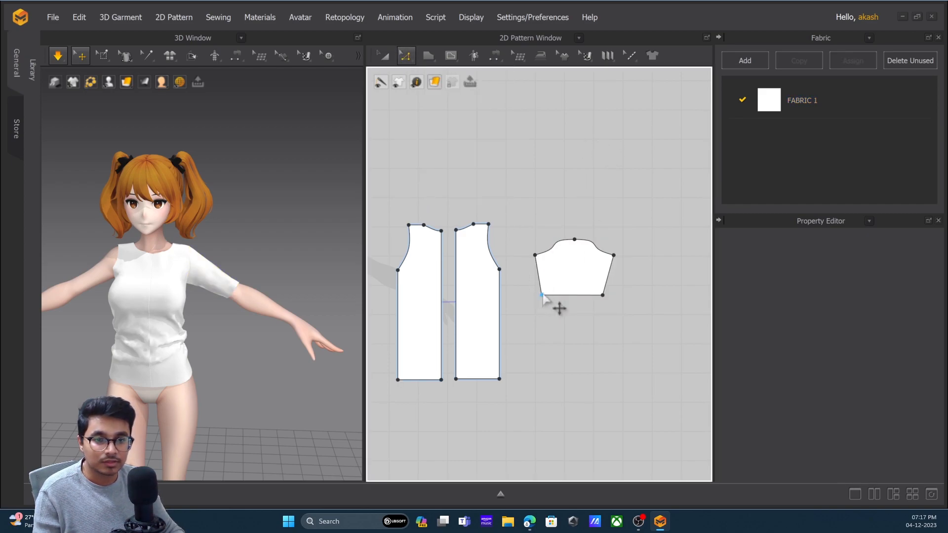
pyautogui.moveTo(544, 293); pyautogui.dragTo(588, 282)
pyautogui.click(596, 328)
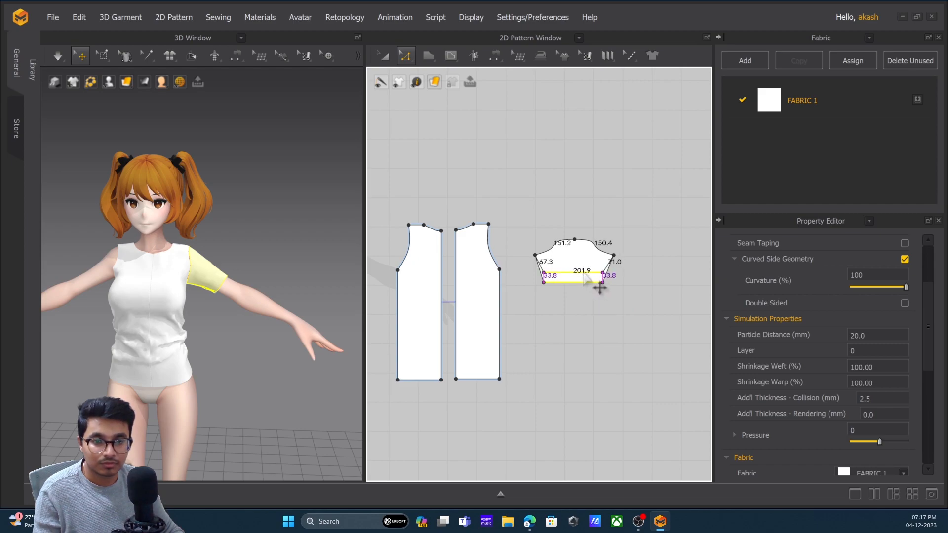
pyautogui.moveTo(584, 275); pyautogui.dragTo(584, 273)
# Simulate the shortened sleeve, tug its hem at the underarm, and check the tightness around the arm.
pyautogui.press('space')
pyautogui.moveTo(201, 285); pyautogui.dragTo(188, 301)
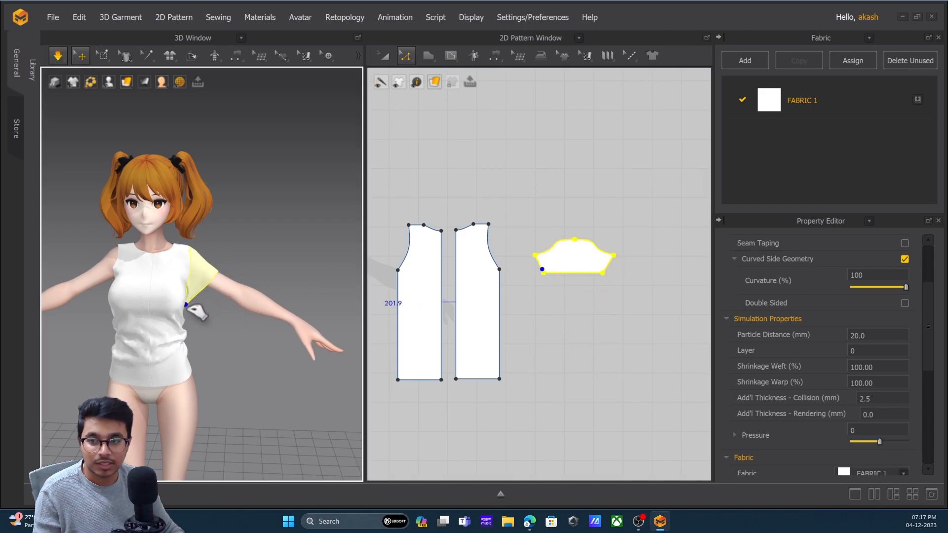
pyautogui.scroll(5, 230, 275)
pyautogui.moveTo(234, 283); pyautogui.dragTo(216, 292, button='right')
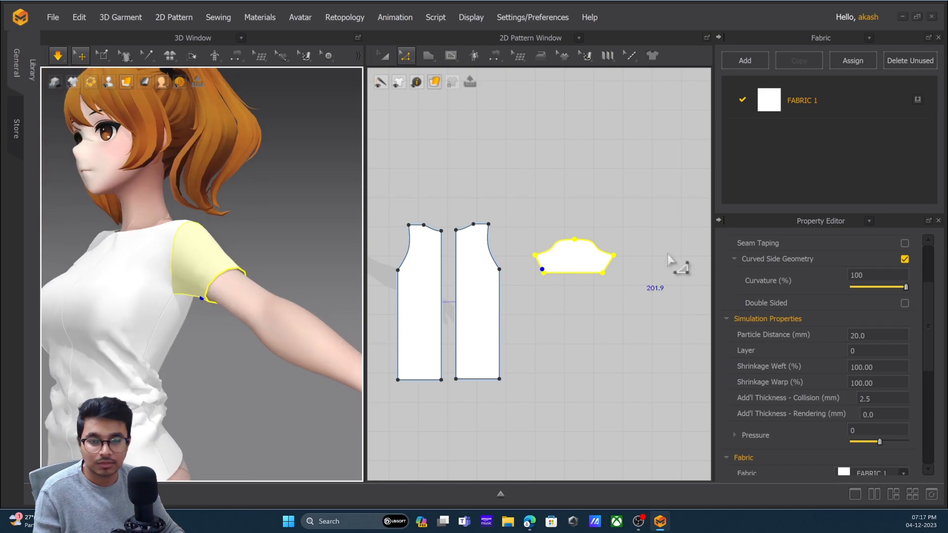
# Widen the short sleeve's hem by moving both lower corners outward beneath the underarm corners, and simulate the result.
pyautogui.click(604, 276)
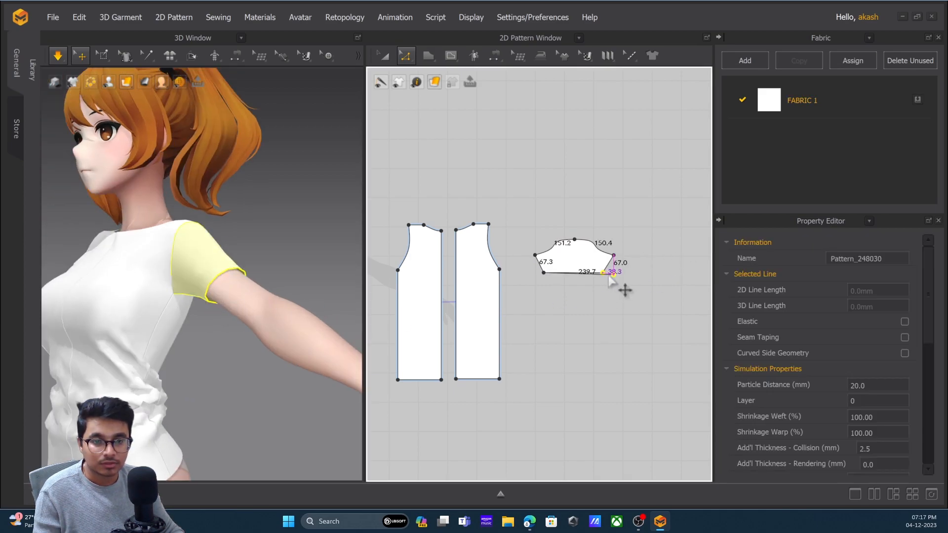
pyautogui.press('space')
pyautogui.moveTo(544, 272); pyautogui.dragTo(537, 274)
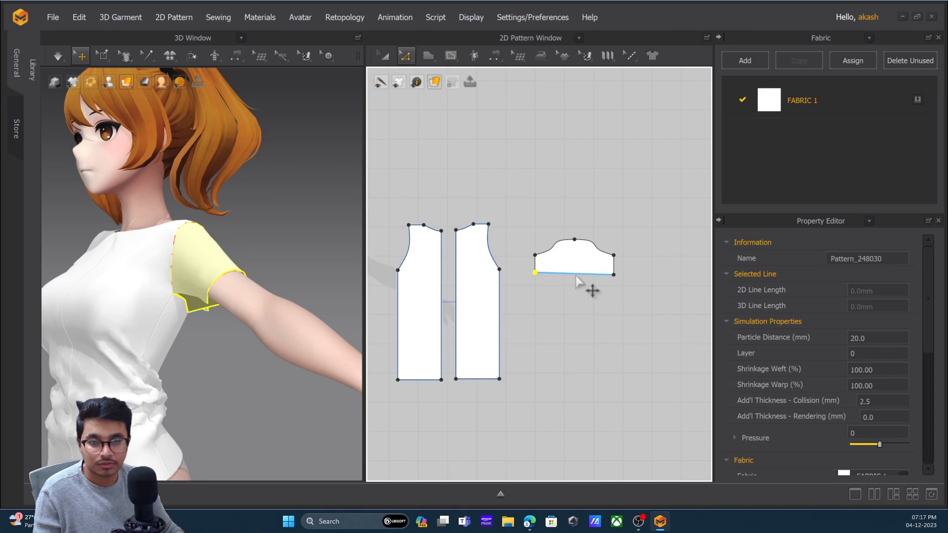
pyautogui.press('space')
pyautogui.press('space')
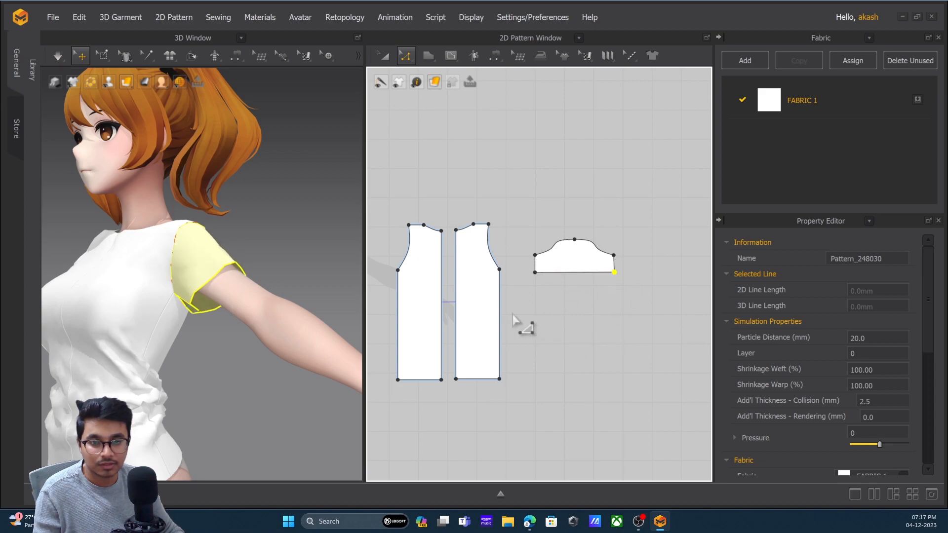
pyautogui.moveTo(229, 318); pyautogui.dragTo(239, 283, button='right')
pyautogui.press('space')
pyautogui.moveTo(216, 283); pyautogui.dragTo(207, 273)
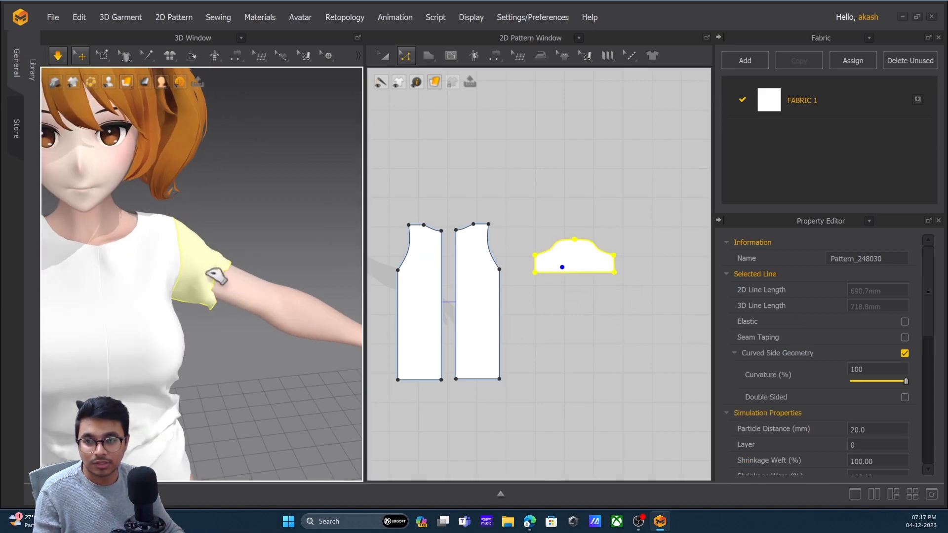
pyautogui.moveTo(257, 310); pyautogui.dragTo(249, 307, button='right')
# Bring both hem corners of the sleeve slightly inward, and simulate it while tugging its lower edge.
pyautogui.click(626, 296)
pyautogui.moveTo(616, 275); pyautogui.dragTo(613, 273)
pyautogui.moveTo(535, 272); pyautogui.dragTo(538, 274)
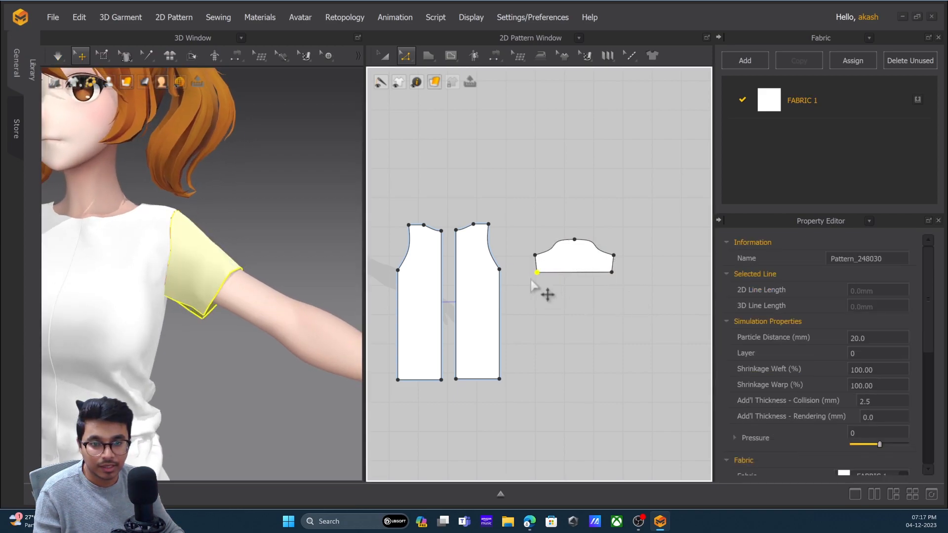
pyautogui.moveTo(222, 318); pyautogui.dragTo(172, 321)
pyautogui.moveTo(343, 301); pyautogui.dragTo(287, 268, button='right')
pyautogui.click(260, 247)
pyautogui.moveTo(239, 273); pyautogui.dragTo(268, 250)
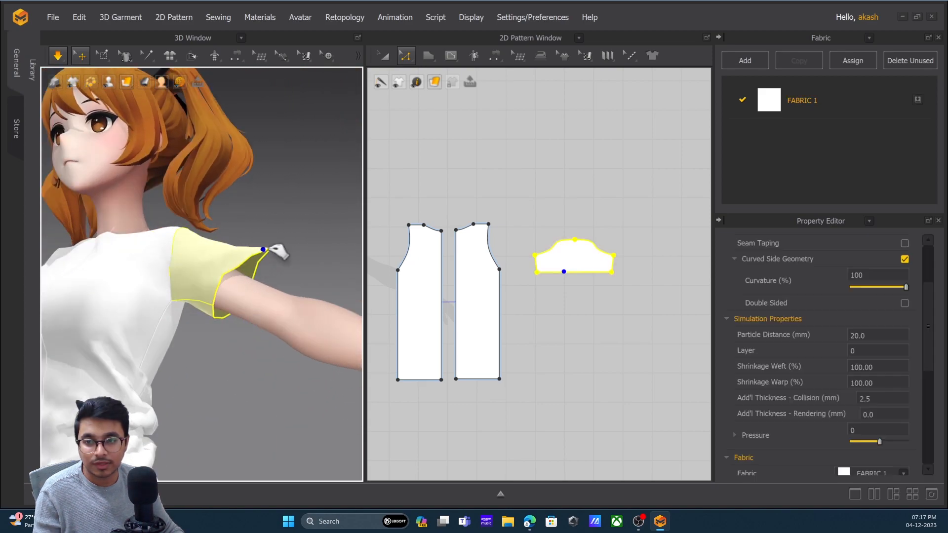
pyautogui.moveTo(297, 328); pyautogui.dragTo(272, 346, button='right')
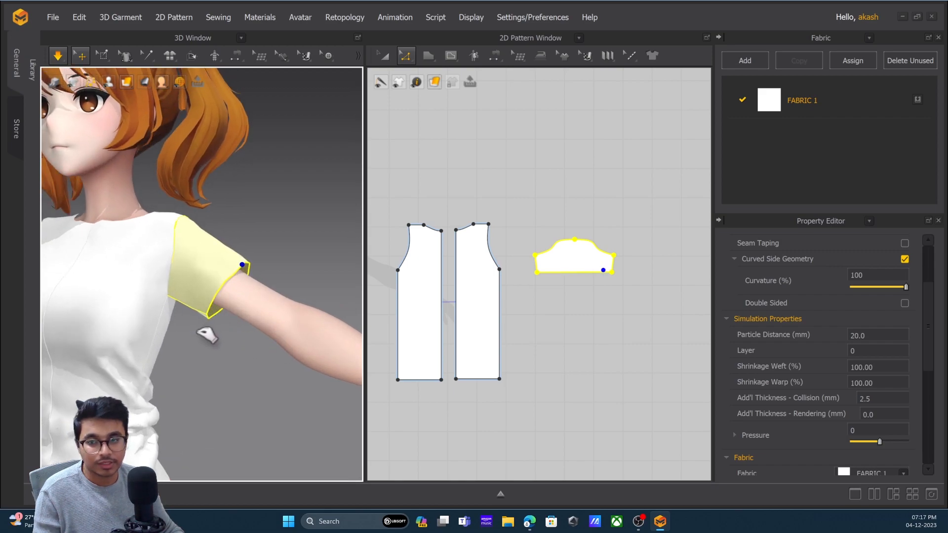
# Nudge the two hem corners a little further inward, and simulate the sleeve to check it on the whole avatar.
pyautogui.click(538, 282)
pyautogui.click(540, 273)
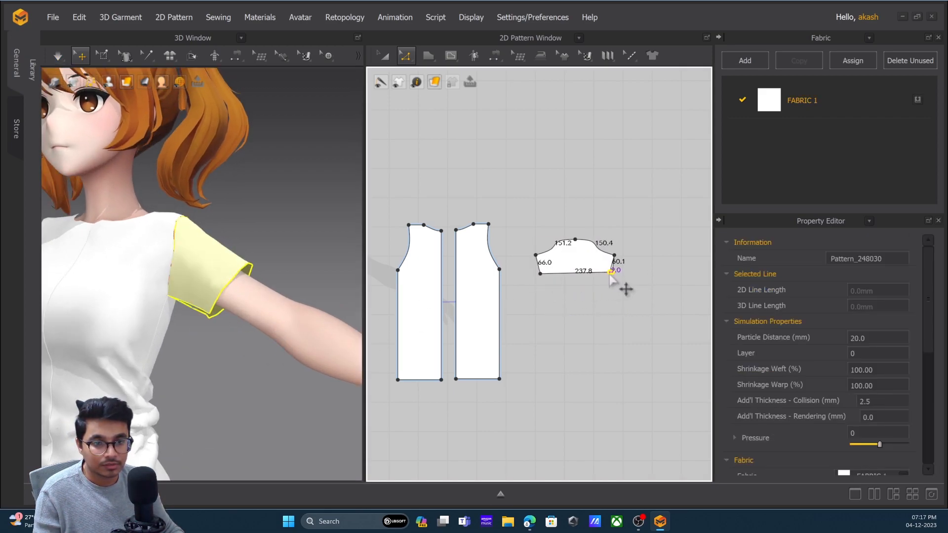
pyautogui.moveTo(610, 274); pyautogui.dragTo(609, 274)
pyautogui.press('space')
pyautogui.moveTo(210, 295); pyautogui.dragTo(206, 320)
pyautogui.scroll(-5, 321, 311)
pyautogui.moveTo(296, 291)
pyautogui.mouseDown(button='right')
pyautogui.moveTo(247, 302)
pyautogui.moveTo(260, 286)
pyautogui.moveTo(134, 299)
pyautogui.moveTo(260, 321)
pyautogui.moveTo(286, 313)
pyautogui.moveTo(273, 296)
pyautogui.moveTo(289, 301)
pyautogui.mouseUp(button='right')
pyautogui.scroll(-4, 291, 289)
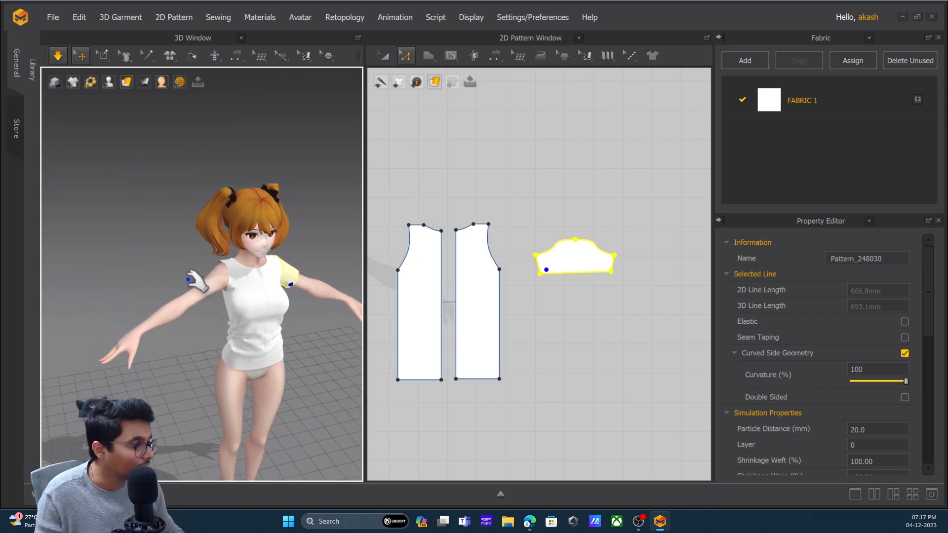
# Level the sleeve's hem by moving its higher lower corner down in line with the other corner.
pyautogui.click(385, 57)
pyautogui.click(623, 163)
pyautogui.click(597, 261)
pyautogui.click(593, 305)
pyautogui.click(407, 56)
pyautogui.click(437, 83)
pyautogui.scroll(3, 572, 249)
pyautogui.moveTo(573, 249); pyautogui.dragTo(627, 302, button='middle')
pyautogui.moveTo(662, 350); pyautogui.dragTo(521, 305, button='middle')
pyautogui.scroll(1, 521, 305)
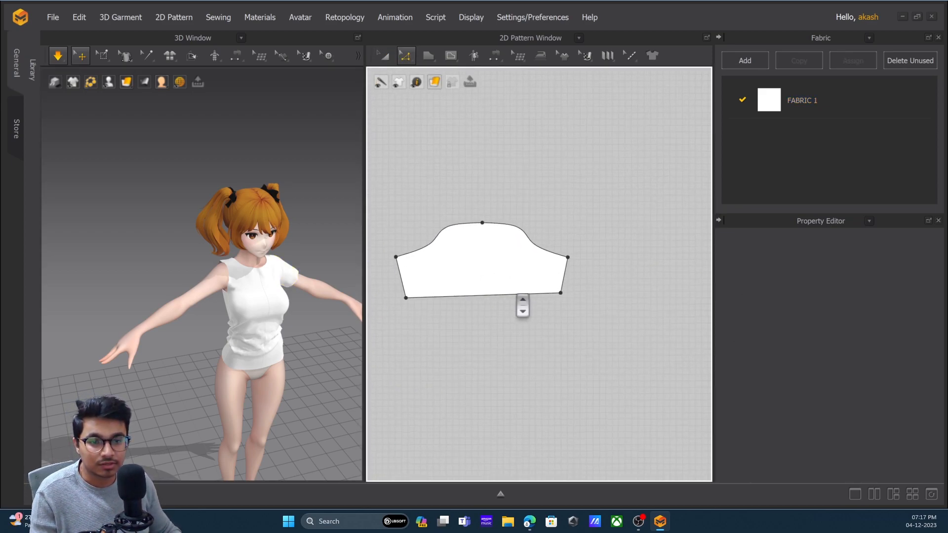
pyautogui.click(561, 296)
pyautogui.moveTo(561, 301); pyautogui.dragTo(561, 302)
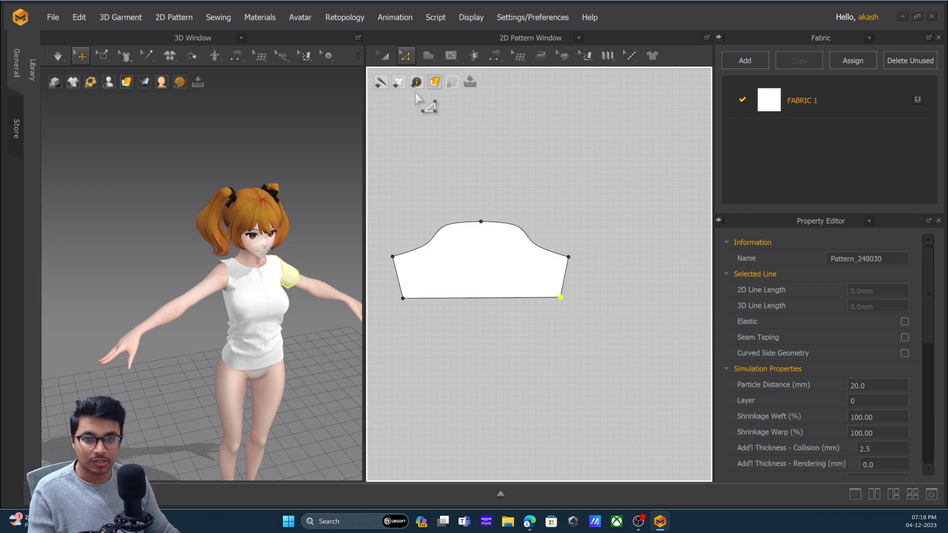
# Create a symmetric copy of the sleeve pattern and place it level with the original, about 1306 mm away beyond the front pieces.
pyautogui.press('a')
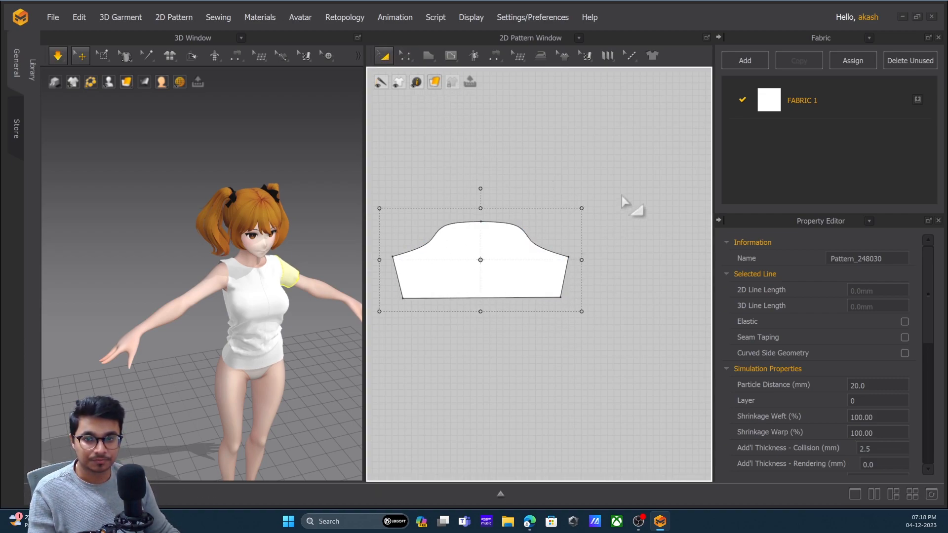
pyautogui.click(622, 198)
pyautogui.moveTo(347, 314); pyautogui.dragTo(267, 307, button='right')
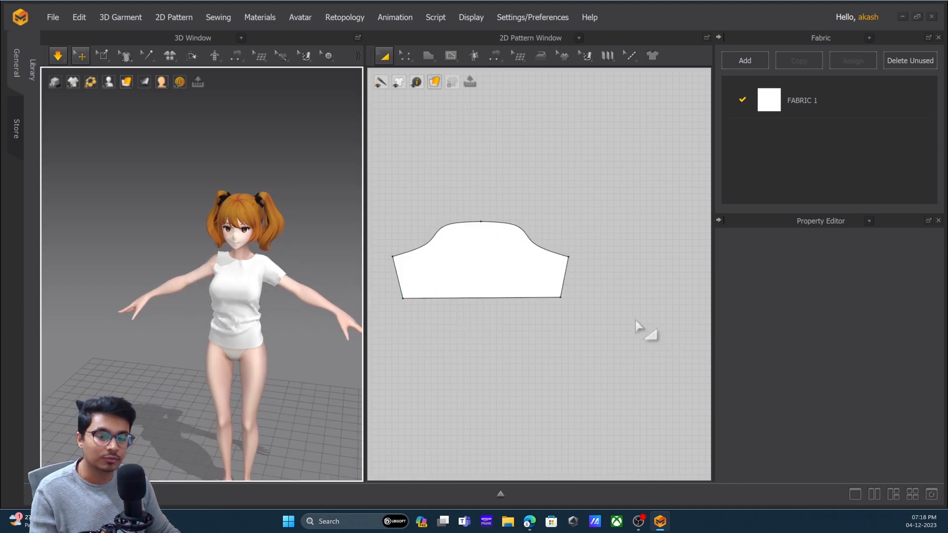
pyautogui.moveTo(251, 268); pyautogui.dragTo(269, 263, button='middle')
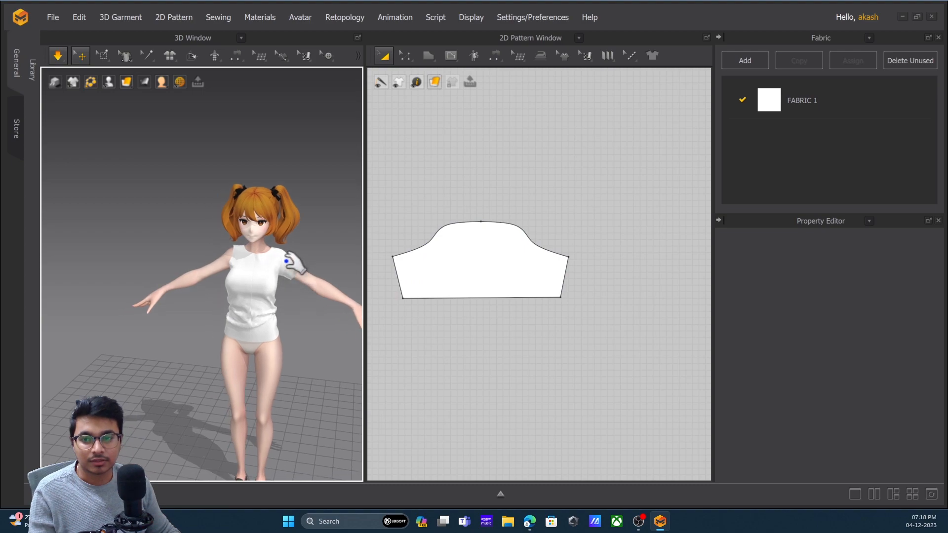
pyautogui.moveTo(286, 262); pyautogui.dragTo(292, 277)
pyautogui.scroll(-6, 552, 274)
pyautogui.moveTo(508, 278); pyautogui.dragTo(622, 263, button='middle')
pyautogui.hotkey('ctrl', 'd')
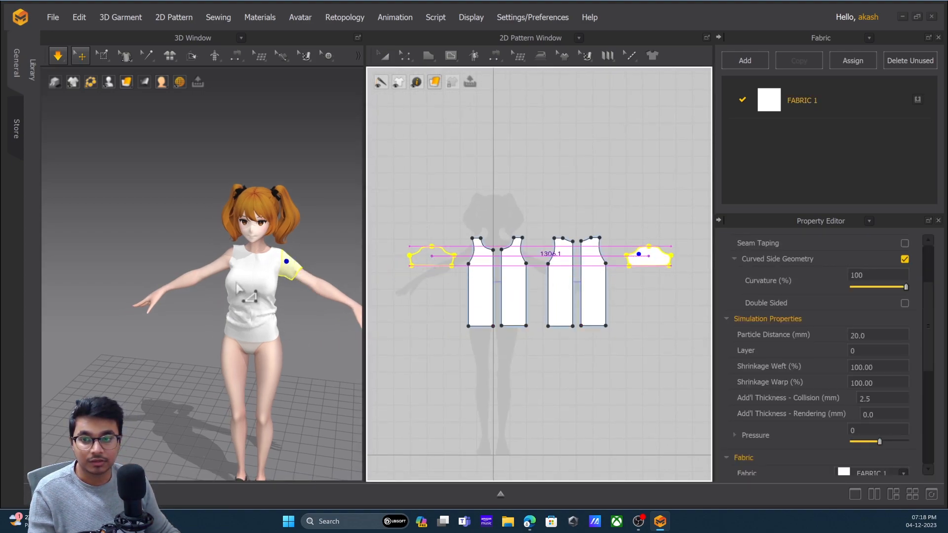
pyautogui.click(249, 278)
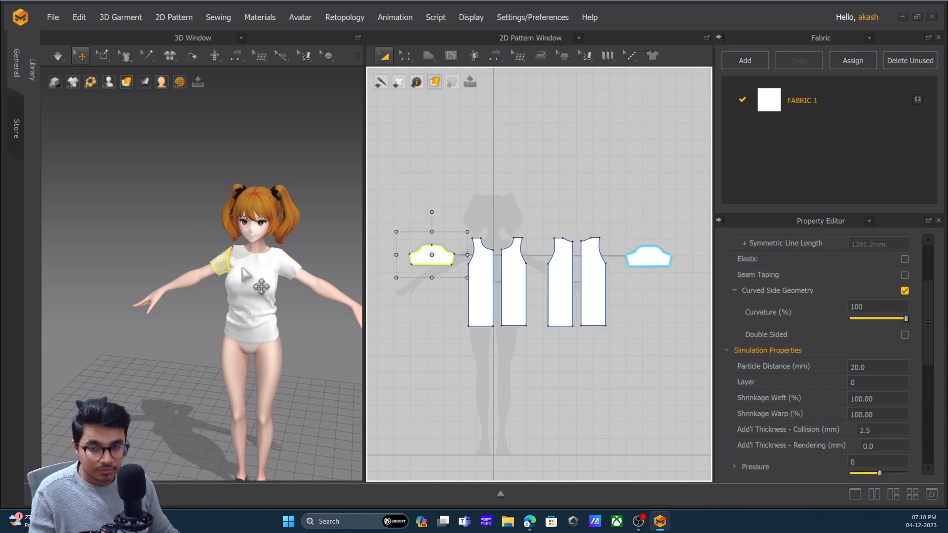
# Tug the copied sleeve around the avatar's other upper arm and run the simulation briefly.
pyautogui.moveTo(214, 283); pyautogui.dragTo(346, 301, button='right')
pyautogui.scroll(8, 218, 292)
pyautogui.moveTo(283, 292); pyautogui.dragTo(199, 313, button='right')
pyautogui.moveTo(272, 278); pyautogui.dragTo(289, 279)
pyautogui.moveTo(290, 279); pyautogui.dragTo(252, 278, button='right')
pyautogui.scroll(-10, 252, 278)
pyautogui.press('space')
pyautogui.press('space')
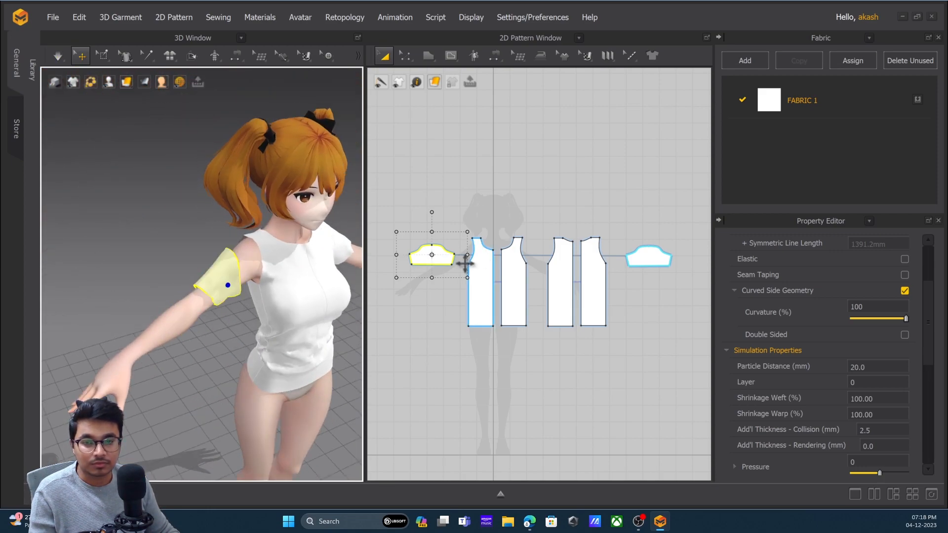
# Sew the copied sleeve's cap edges to the adjoining front and back armholes of the top.
pyautogui.scroll(6, 217, 276)
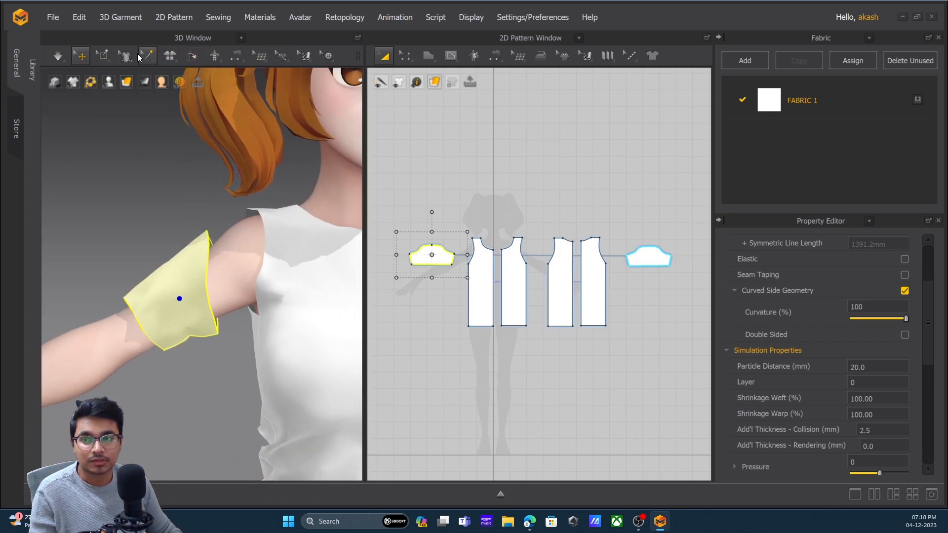
pyautogui.click(235, 58)
pyautogui.click(277, 99)
pyautogui.click(208, 272)
pyautogui.click(268, 231)
pyautogui.moveTo(157, 307); pyautogui.dragTo(278, 283, button='right')
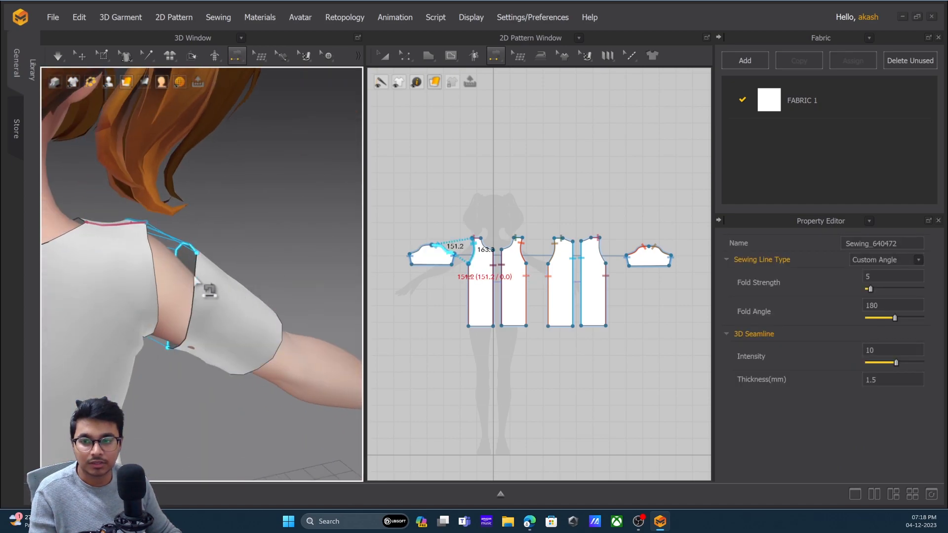
pyautogui.click(202, 299)
pyautogui.click(158, 276)
pyautogui.scroll(-4, 277, 295)
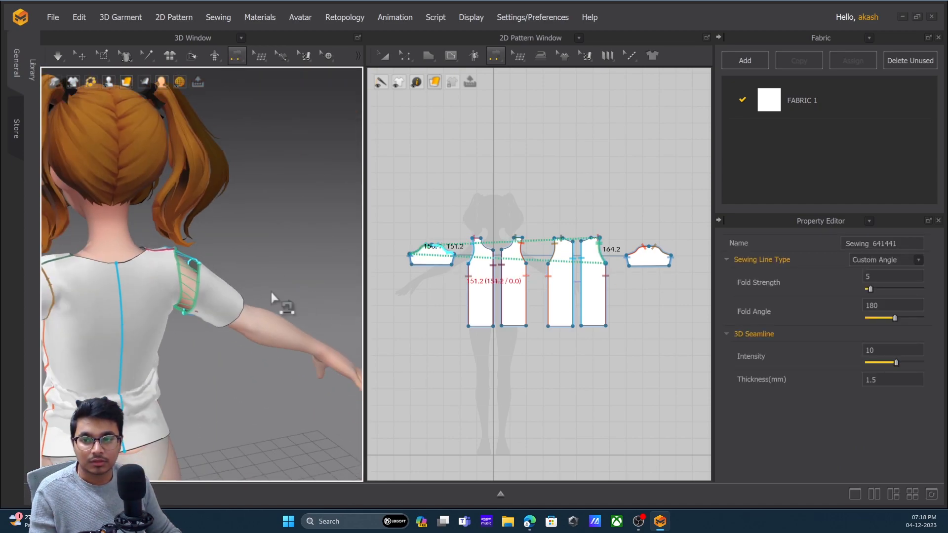
# Simulate the garment and tug the newly sewn sleeve into place on the avatar's upper arm.
pyautogui.moveTo(283, 296); pyautogui.dragTo(173, 289, button='right')
pyautogui.click(79, 57)
pyautogui.moveTo(239, 290); pyautogui.dragTo(193, 323, button='right')
pyautogui.click(215, 322)
pyautogui.moveTo(215, 324); pyautogui.dragTo(246, 338)
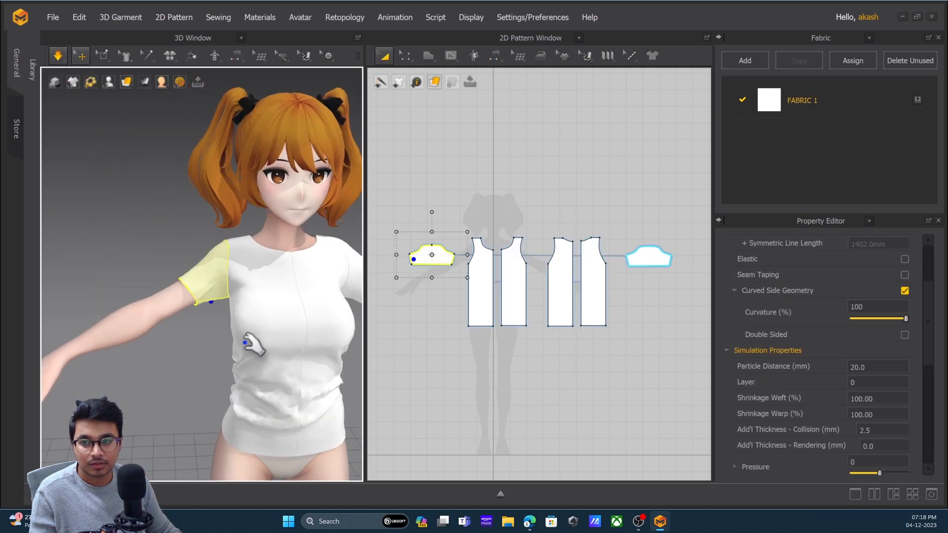
# During the simulation, pull the shirt's hem outward and down at one back piece and one front piece.
pyautogui.moveTo(267, 324); pyautogui.dragTo(182, 318, button='middle')
pyautogui.scroll(-6, 179, 317)
pyautogui.moveTo(222, 339); pyautogui.dragTo(201, 364, button='right')
pyautogui.scroll(6, 202, 366)
pyautogui.scroll(2, 202, 365)
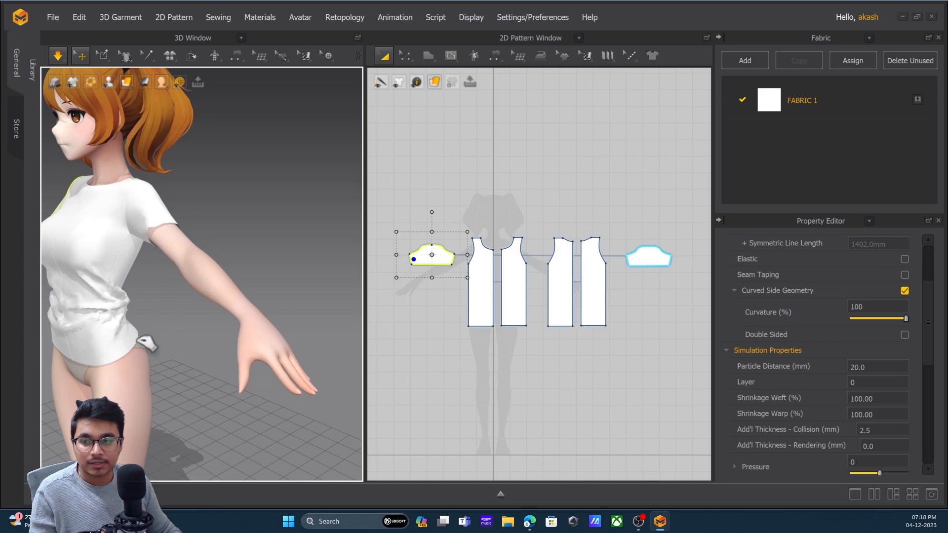
pyautogui.moveTo(136, 342); pyautogui.dragTo(202, 379)
pyautogui.moveTo(171, 358); pyautogui.dragTo(186, 361, button='right')
pyautogui.moveTo(186, 335); pyautogui.dragTo(248, 309, button='middle')
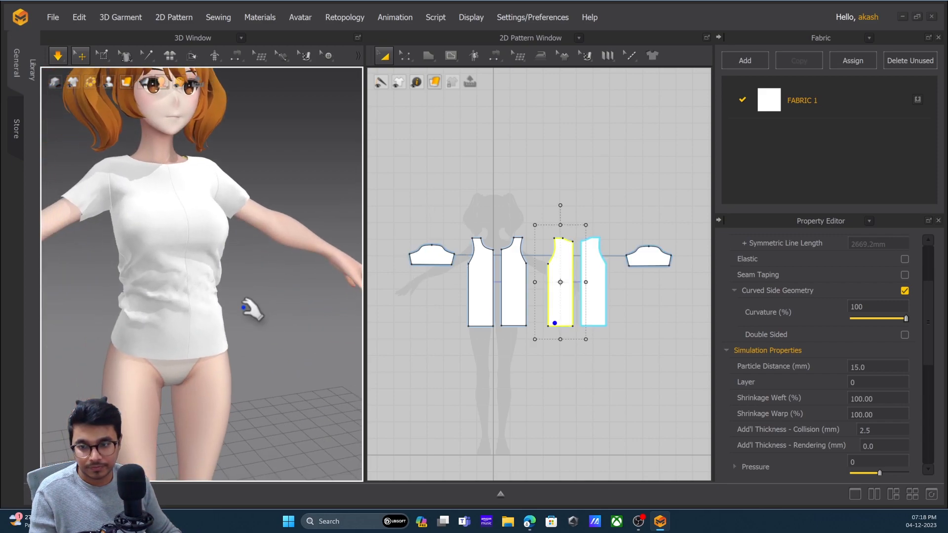
pyautogui.moveTo(120, 342); pyautogui.dragTo(55, 397)
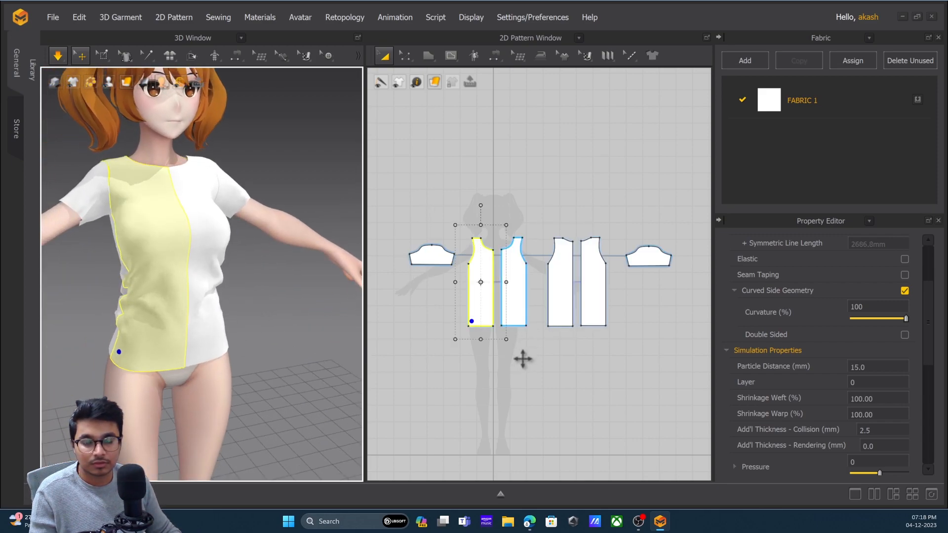
pyautogui.click(516, 378)
pyautogui.scroll(3, 514, 306)
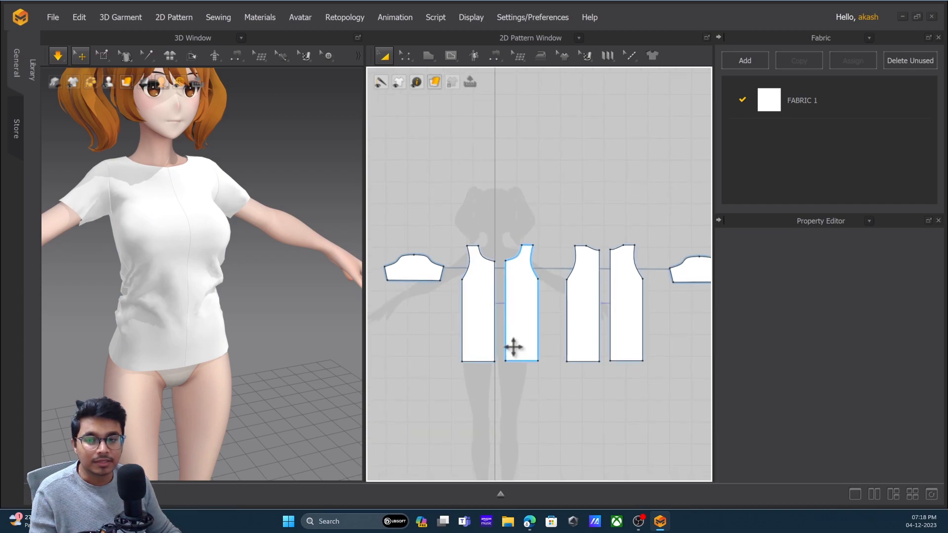
# Pull down the hem of the other front piece and around the shirt's side and back to smooth the folds.
pyautogui.moveTo(180, 331); pyautogui.dragTo(188, 333, button='right')
pyautogui.moveTo(225, 345); pyautogui.dragTo(296, 407)
pyautogui.scroll(-3, 320, 388)
pyautogui.moveTo(320, 388); pyautogui.dragTo(267, 353, button='right')
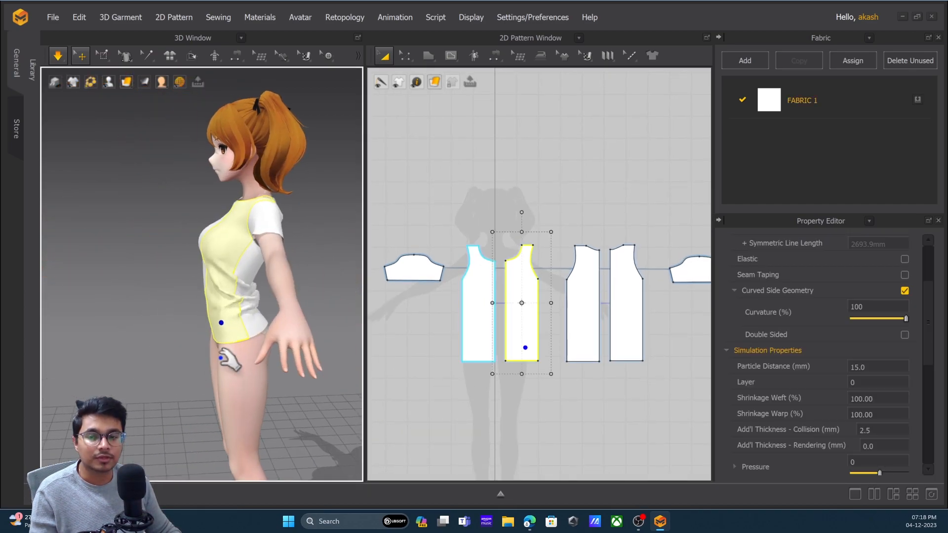
pyautogui.moveTo(253, 339); pyautogui.dragTo(298, 412)
pyautogui.moveTo(253, 323); pyautogui.dragTo(285, 387)
pyautogui.moveTo(292, 386); pyautogui.dragTo(193, 362, button='right')
pyautogui.moveTo(319, 337); pyautogui.dragTo(338, 386)
pyautogui.moveTo(339, 386); pyautogui.dragTo(234, 335, button='right')
pyautogui.moveTo(235, 335); pyautogui.dragTo(216, 320, button='middle')
# Tug the hem of the original's mirrored sleeve so it sits evenly around the upper arm.
pyautogui.moveTo(203, 259); pyautogui.dragTo(203, 272)
pyautogui.moveTo(261, 312); pyautogui.dragTo(249, 291, button='right')
pyautogui.scroll(2, 249, 291)
pyautogui.moveTo(249, 292); pyautogui.dragTo(281, 307, button='middle')
pyautogui.moveTo(279, 288); pyautogui.dragTo(209, 227, button='right')
pyautogui.moveTo(266, 253); pyautogui.dragTo(272, 241)
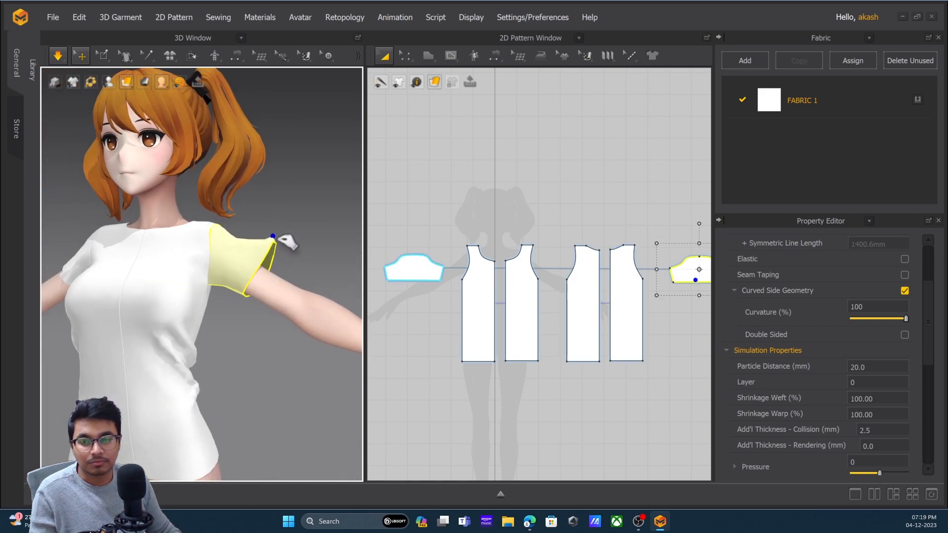
pyautogui.moveTo(274, 239); pyautogui.dragTo(274, 239)
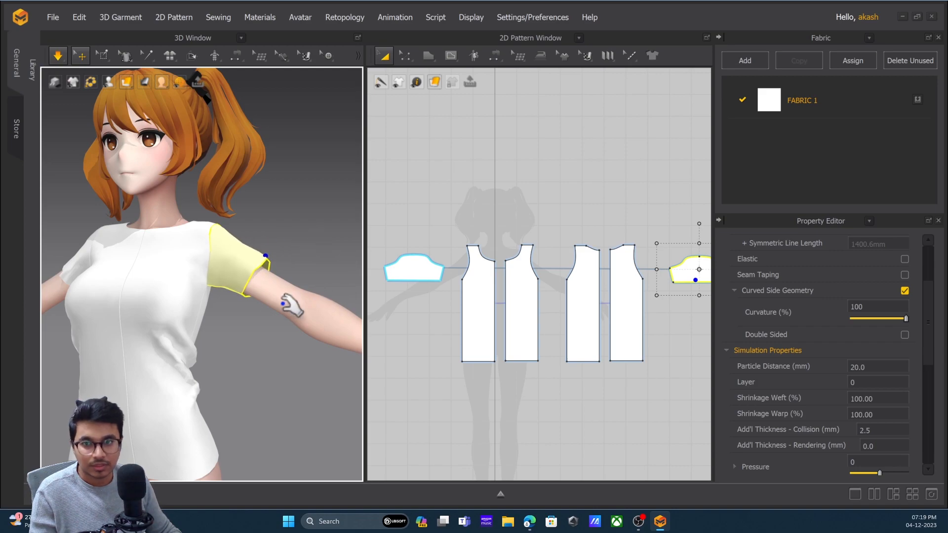
# Tug the front piece's outer shoulder corner toward the sleeve to test the shoulder fit.
pyautogui.moveTo(297, 305); pyautogui.dragTo(258, 286, button='right')
pyautogui.moveTo(258, 286); pyautogui.dragTo(275, 301, button='middle')
pyautogui.scroll(3, 261, 285)
pyautogui.moveTo(261, 285); pyautogui.dragTo(267, 271, button='right')
pyautogui.moveTo(250, 223); pyautogui.dragTo(276, 243)
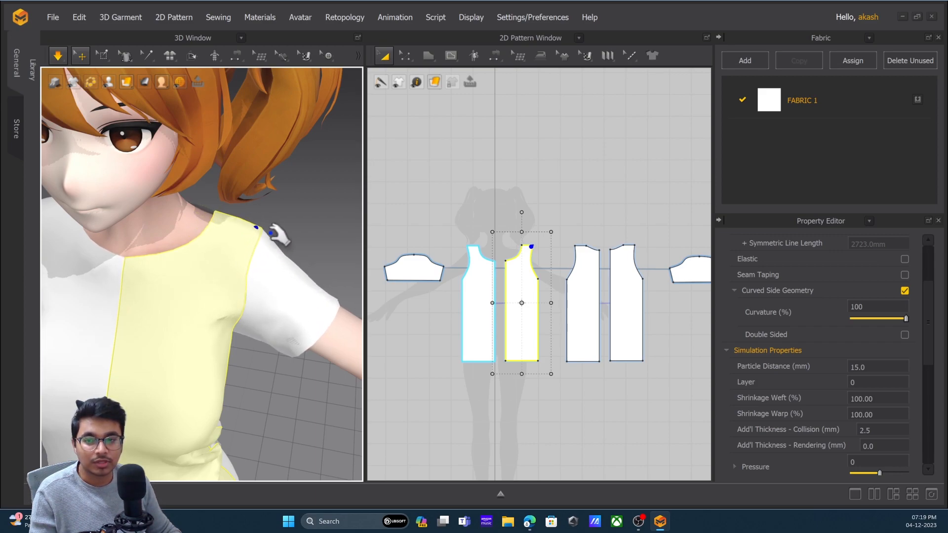
# Widen the shoulders by moving the outer shoulder points of the front and back patterns slightly outward.
pyautogui.scroll(3, 567, 267)
pyautogui.scroll(1, 609, 324)
pyautogui.moveTo(611, 325); pyautogui.dragTo(501, 267, button='middle')
pyautogui.click(567, 255)
pyautogui.click(495, 290)
pyautogui.click(518, 311)
pyautogui.click(502, 290)
pyautogui.moveTo(612, 309); pyautogui.dragTo(571, 295, button='middle')
pyautogui.keyDown('shift'); pyautogui.click(690, 277); pyautogui.keyUp('shift')
pyautogui.moveTo(462, 278); pyautogui.dragTo(474, 286)
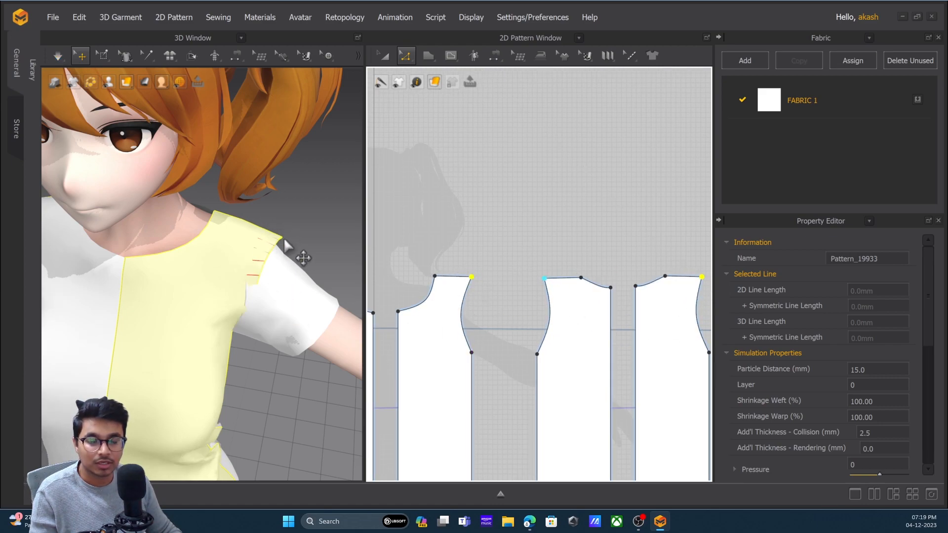
# Simulate the widened shoulders and tug the sleeve's hem down along the arm.
pyautogui.press('space')
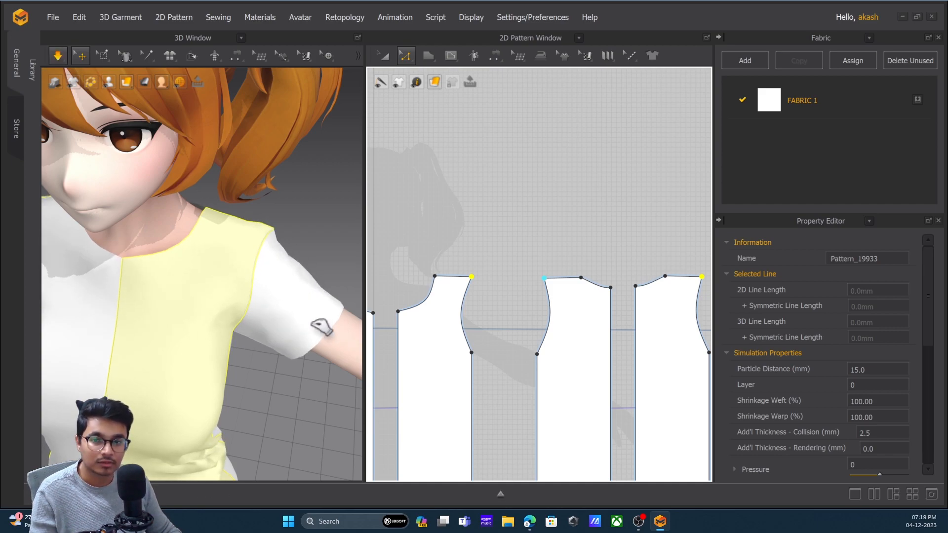
pyautogui.moveTo(315, 321); pyautogui.dragTo(315, 356)
pyautogui.moveTo(315, 353); pyautogui.dragTo(319, 298, button='right')
pyautogui.moveTo(298, 370); pyautogui.dragTo(321, 393)
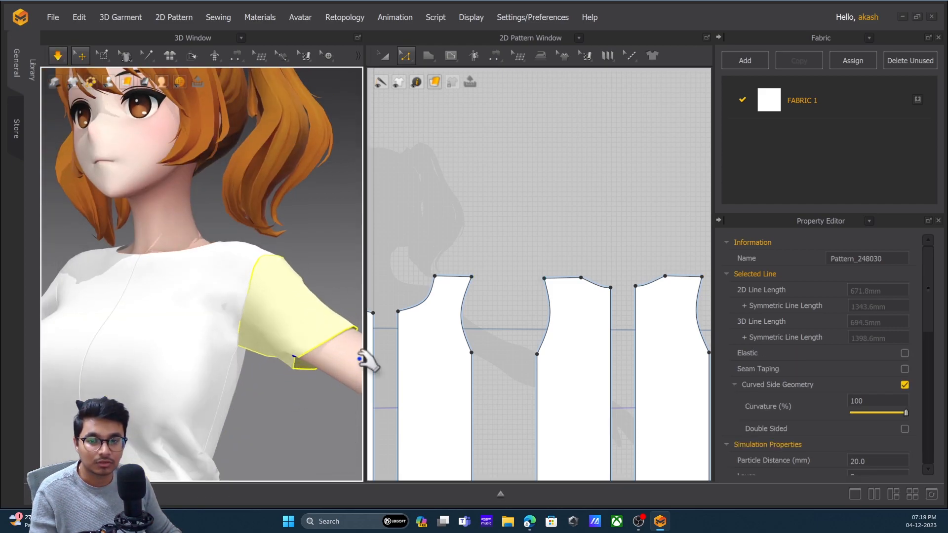
pyautogui.moveTo(361, 364); pyautogui.dragTo(296, 324, button='middle')
pyautogui.moveTo(296, 324); pyautogui.dragTo(264, 326, button='right')
pyautogui.moveTo(302, 258); pyautogui.dragTo(265, 255, button='right')
pyautogui.click(255, 214)
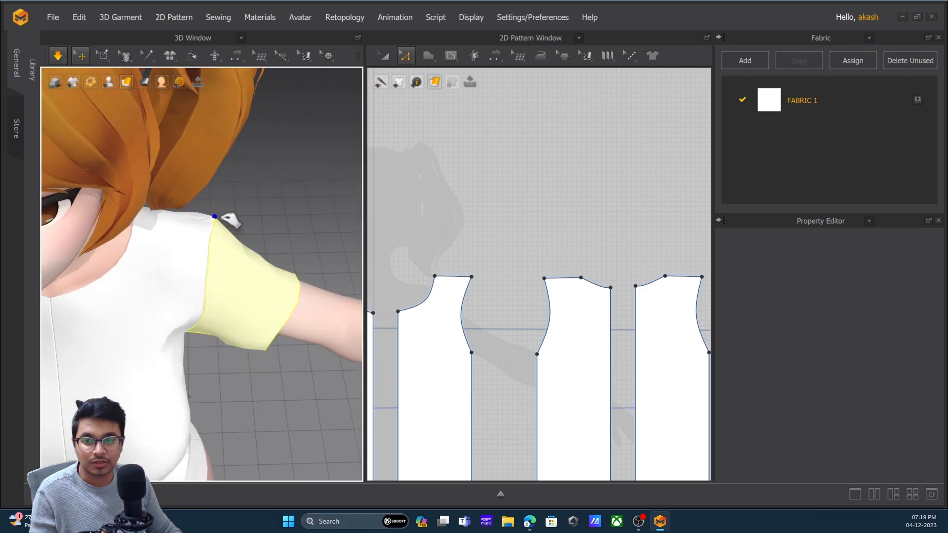
# Tug the shoulder end of the armhole seam on the sleeve and front piece to settle the fabric.
pyautogui.moveTo(214, 216); pyautogui.dragTo(244, 235)
pyautogui.moveTo(261, 240); pyautogui.dragTo(258, 227, button='right')
pyautogui.click(249, 229)
pyautogui.moveTo(210, 213); pyautogui.dragTo(246, 258)
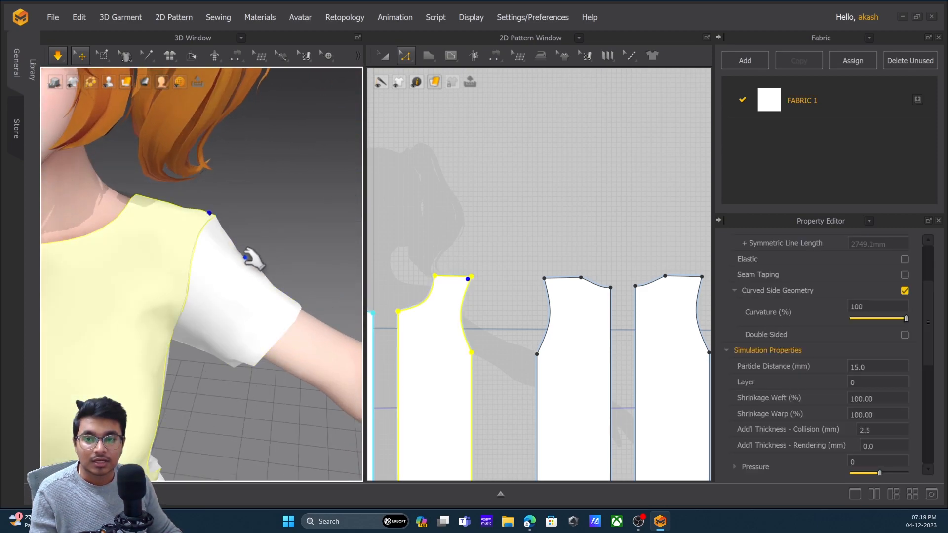
pyautogui.click(228, 219)
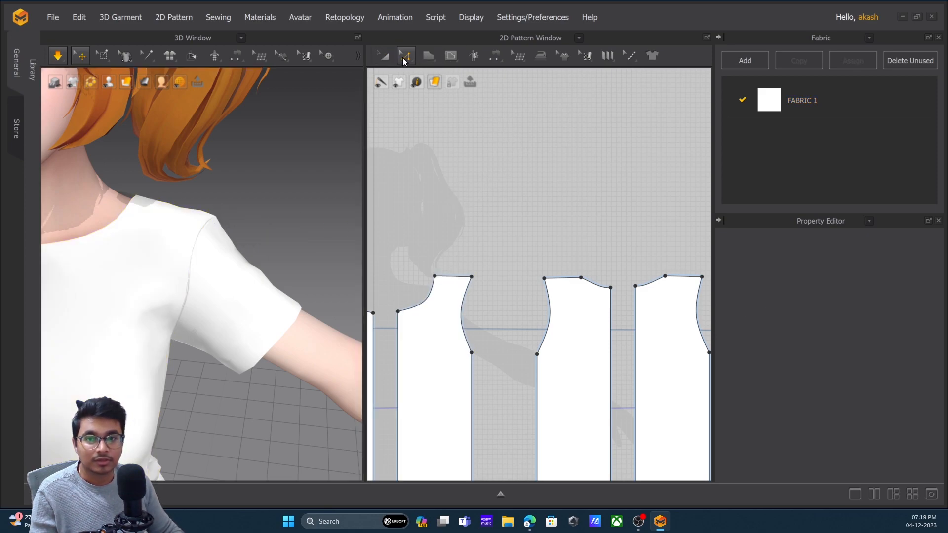
# Slope the shoulder lines by lowering the outer shoulder points of the front and back patterns, and simulate the change.
pyautogui.click(404, 59)
pyautogui.click(436, 100)
pyautogui.click(410, 54)
pyautogui.click(418, 85)
pyautogui.moveTo(471, 277); pyautogui.dragTo(467, 287)
pyautogui.hotkey('ctrl', 'z')
pyautogui.click(543, 279)
pyautogui.press('space')
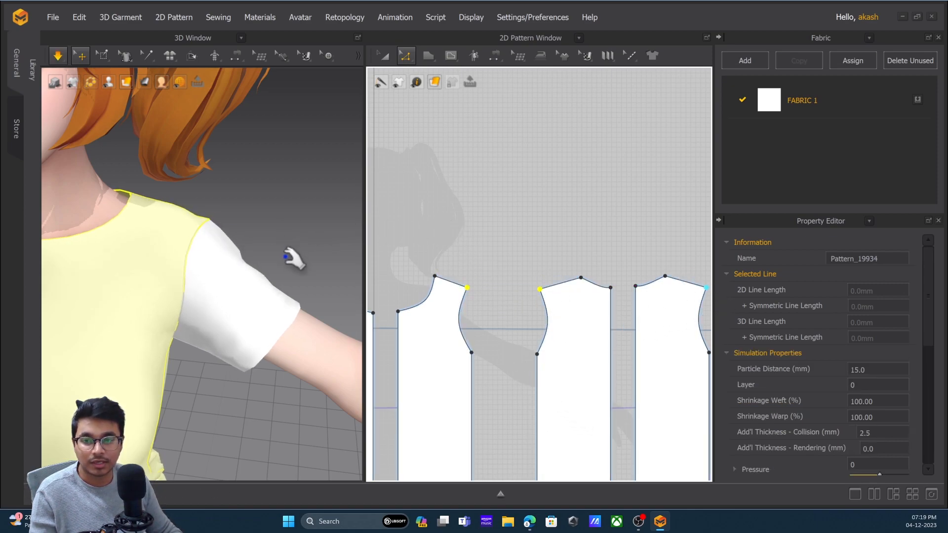
pyautogui.click(206, 223)
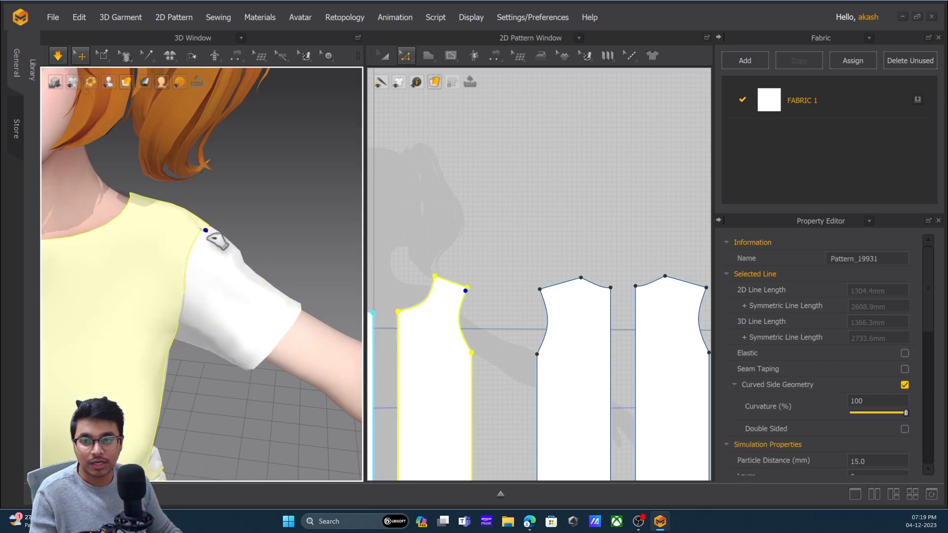
pyautogui.click(251, 220)
# Tug the underside of the sleeve down several times to smooth its drape on the arm.
pyautogui.scroll(-5, 275, 301)
pyautogui.moveTo(275, 303); pyautogui.dragTo(256, 316, button='right')
pyautogui.moveTo(223, 277); pyautogui.dragTo(228, 314)
pyautogui.moveTo(245, 317)
pyautogui.mouseDown(button='right')
pyautogui.moveTo(194, 324)
pyautogui.moveTo(234, 327)
pyautogui.mouseUp(button='right')
pyautogui.moveTo(231, 286); pyautogui.dragTo(230, 308)
pyautogui.moveTo(232, 307); pyautogui.dragTo(277, 297, button='right')
pyautogui.click(279, 253)
pyautogui.moveTo(224, 284); pyautogui.dragTo(232, 304)
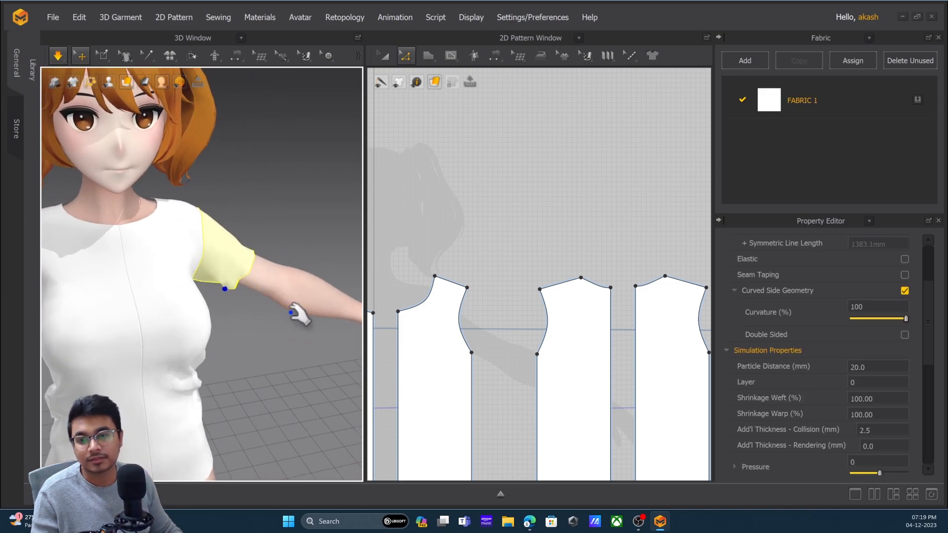
# Set the particle distance of all six pattern pieces to 10 mm.
pyautogui.moveTo(291, 242); pyautogui.dragTo(247, 239, button='right')
pyautogui.scroll(-10, 261, 256)
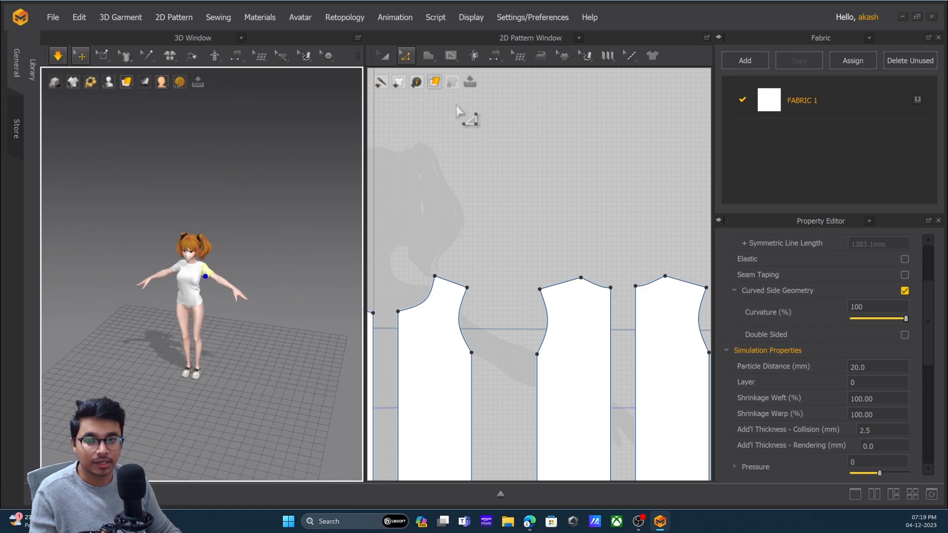
pyautogui.press('a')
pyautogui.scroll(-8, 404, 95)
pyautogui.moveTo(603, 153); pyautogui.dragTo(406, 279)
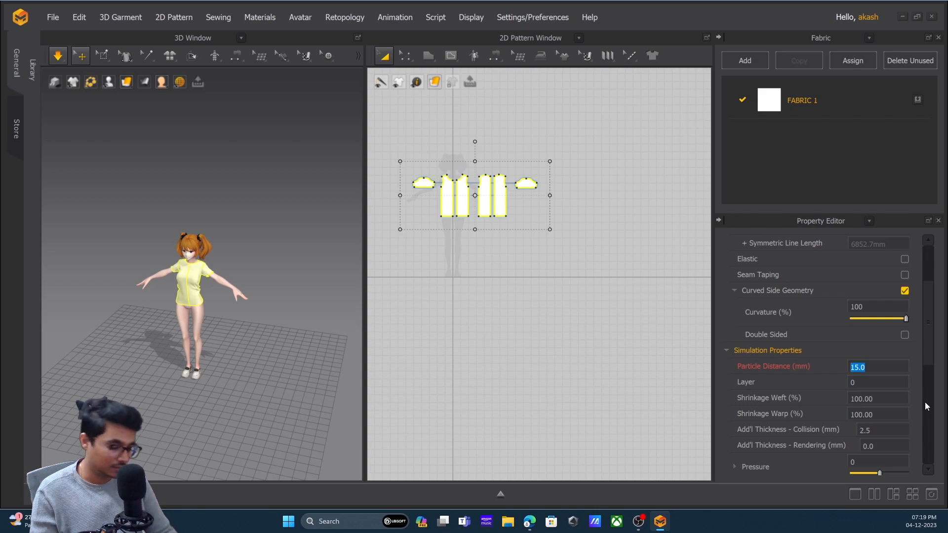
pyautogui.click(254, 302)
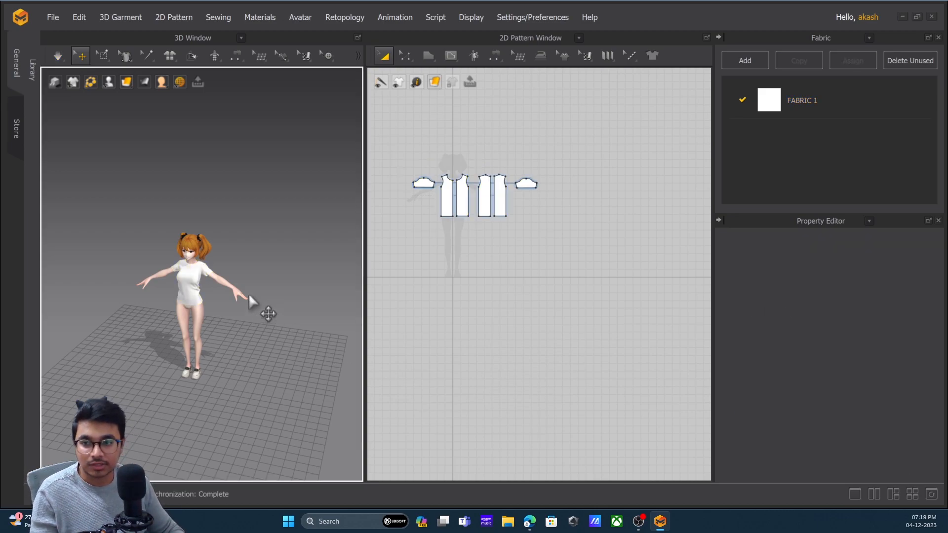
# Simulate the refined mesh and pull the shirt's hem down at the front, side and back pieces.
pyautogui.scroll(5, 218, 307)
pyautogui.scroll(-2, 227, 321)
pyautogui.click(159, 364)
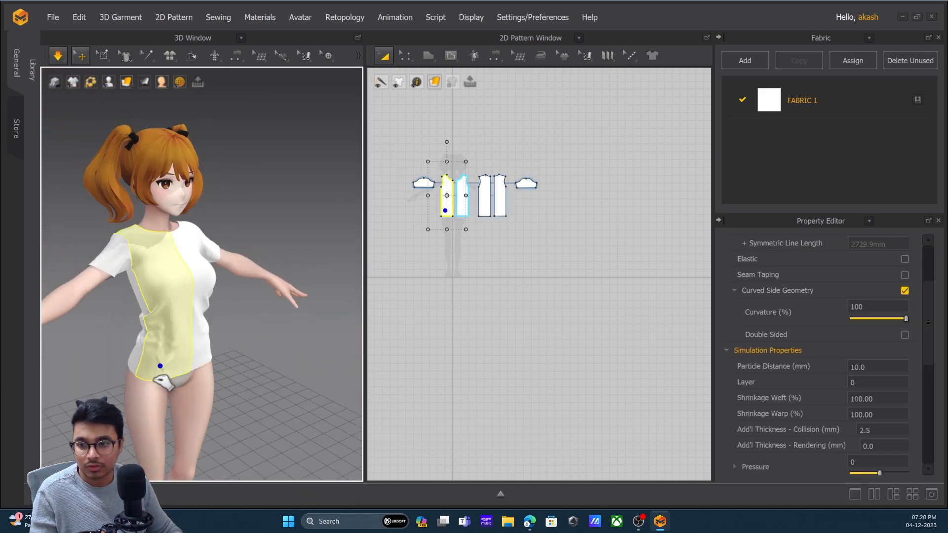
pyautogui.moveTo(150, 380); pyautogui.dragTo(317, 393, button='right')
pyautogui.moveTo(132, 384); pyautogui.dragTo(143, 432)
pyautogui.moveTo(136, 422); pyautogui.dragTo(171, 406, button='right')
pyautogui.moveTo(58, 359); pyautogui.dragTo(49, 465)
pyautogui.moveTo(142, 396); pyautogui.dragTo(173, 426)
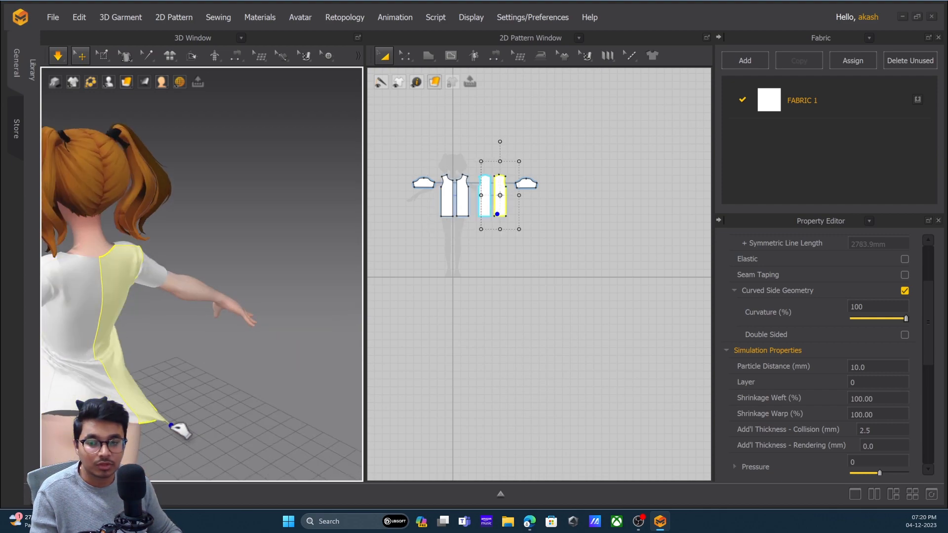
pyautogui.moveTo(60, 409); pyautogui.dragTo(63, 433)
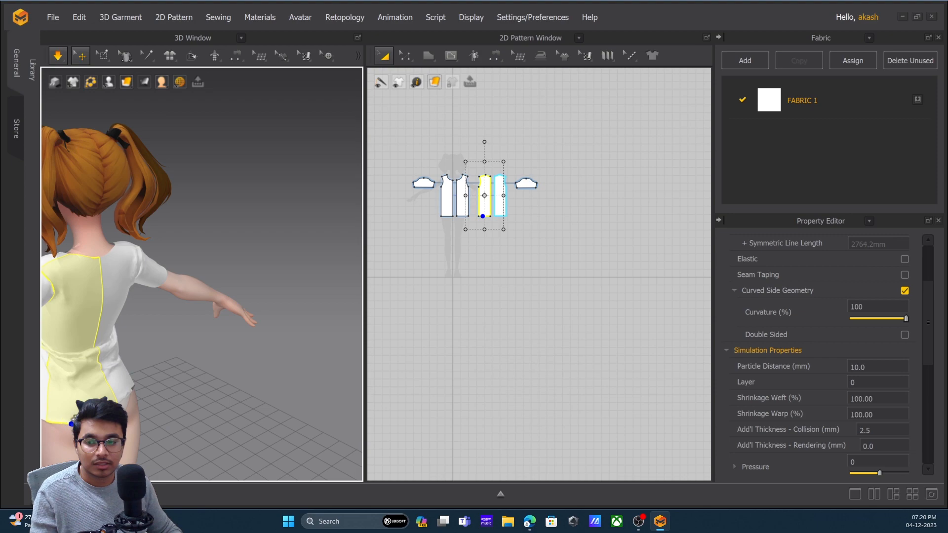
# Pull down the front hem and tug the side of the back piece outward to even out the shirt.
pyautogui.moveTo(77, 388); pyautogui.dragTo(157, 367, button='right')
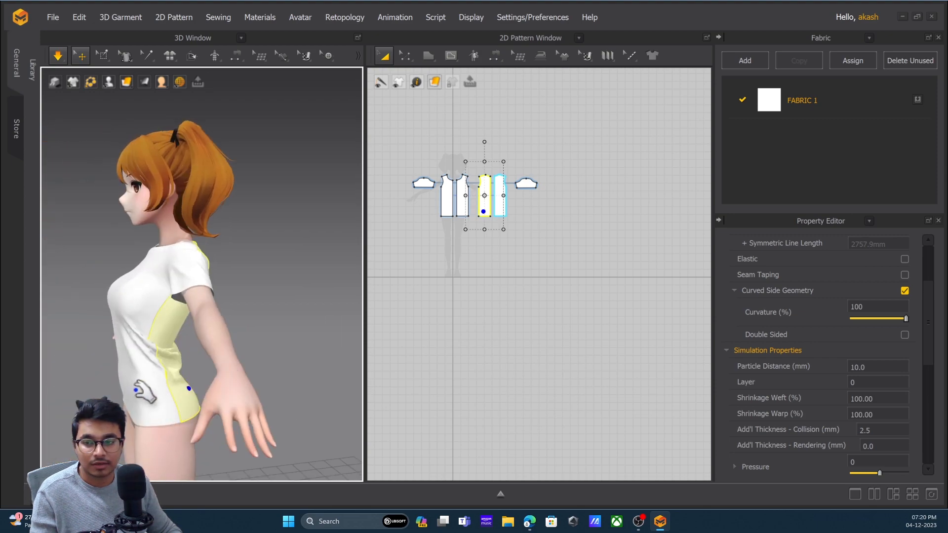
pyautogui.moveTo(130, 388); pyautogui.dragTo(123, 429)
pyautogui.moveTo(166, 323); pyautogui.dragTo(202, 327)
pyautogui.moveTo(330, 329); pyautogui.dragTo(309, 336, button='right')
pyautogui.moveTo(168, 338); pyautogui.dragTo(235, 358, button='right')
pyautogui.scroll(2, 235, 358)
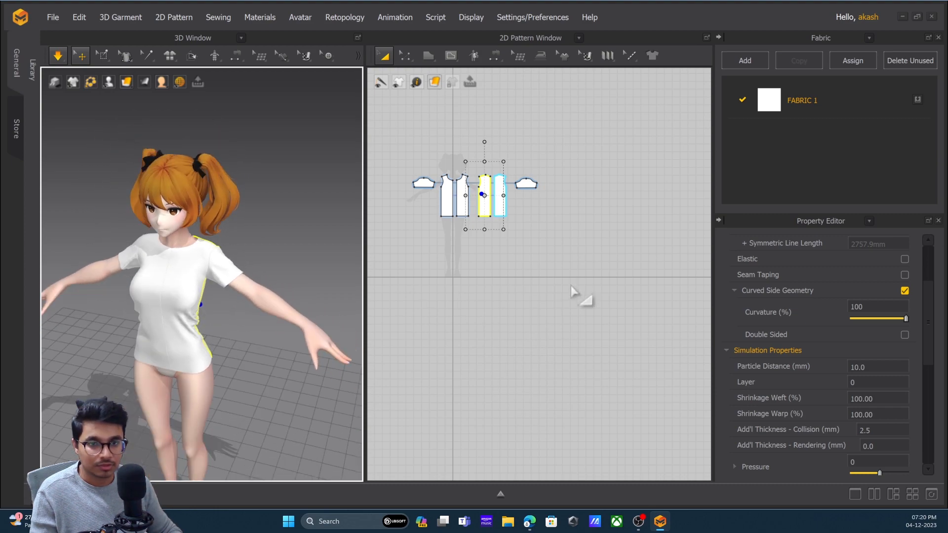
# Rename the fabric as Cotton Tshirt.
pyautogui.click(575, 247)
pyautogui.click(812, 103)
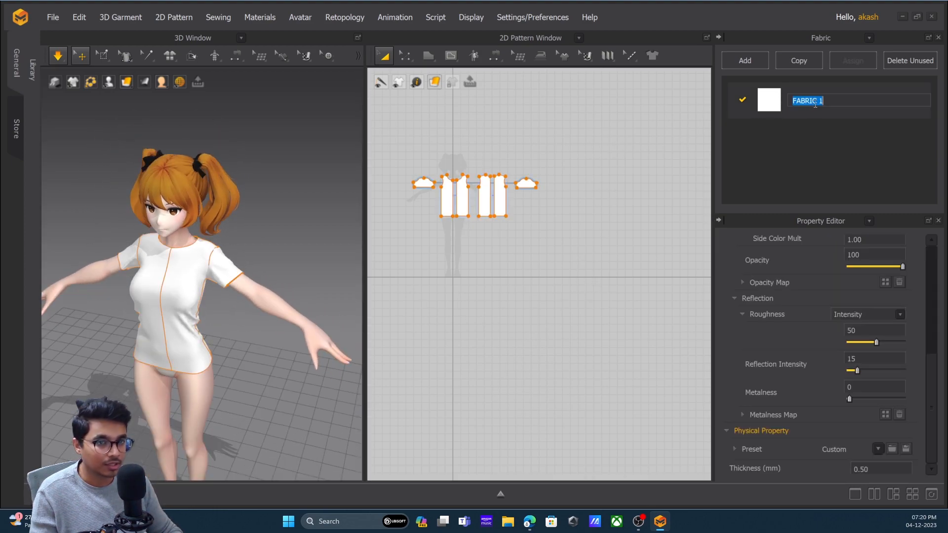
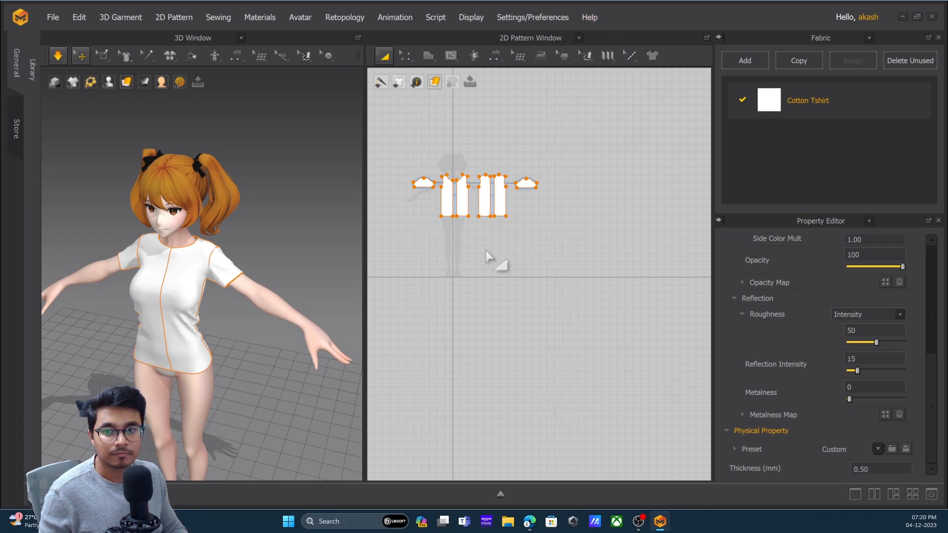
pyautogui.click(917, 17)
pyautogui.moveTo(550, 58); pyautogui.dragTo(474, 54)
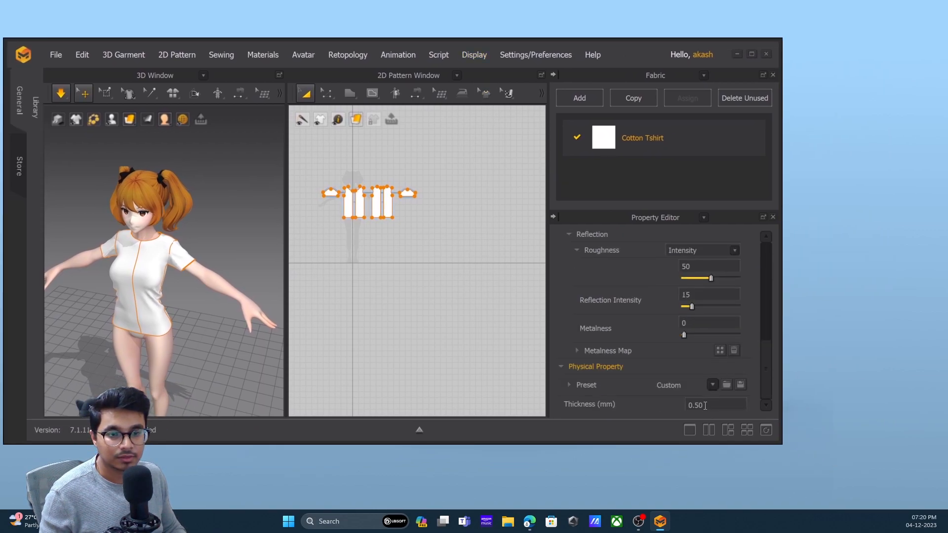
pyautogui.click(751, 56)
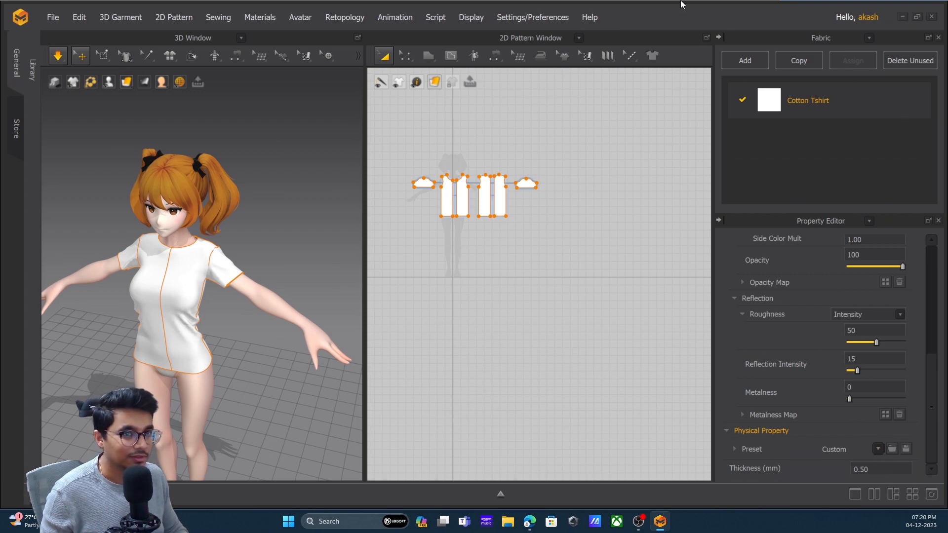
# Restore the program window to a smaller size, shift it partly off the screen, and bring the fabric's Physical Property settings into view.
pyautogui.click(921, 17)
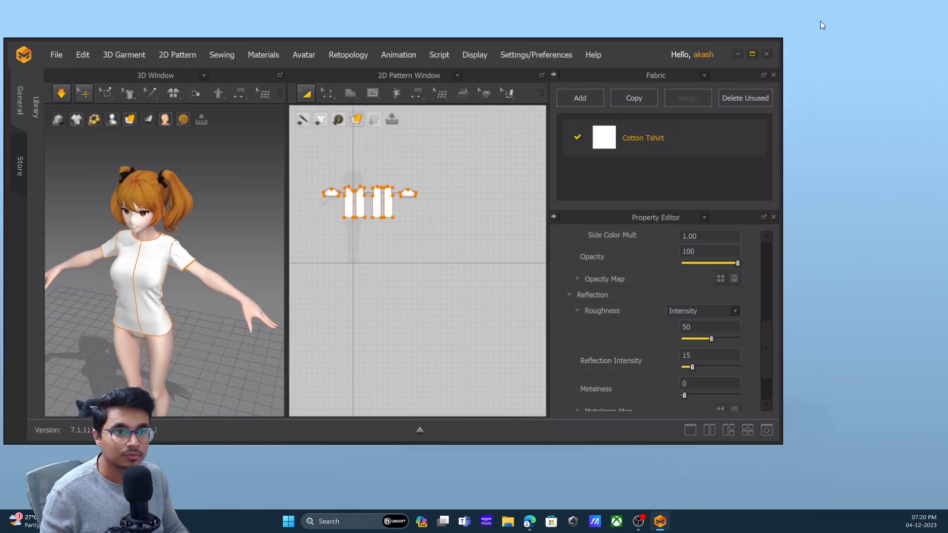
pyautogui.moveTo(614, 46); pyautogui.dragTo(443, 45)
pyautogui.scroll(-2, 551, 379)
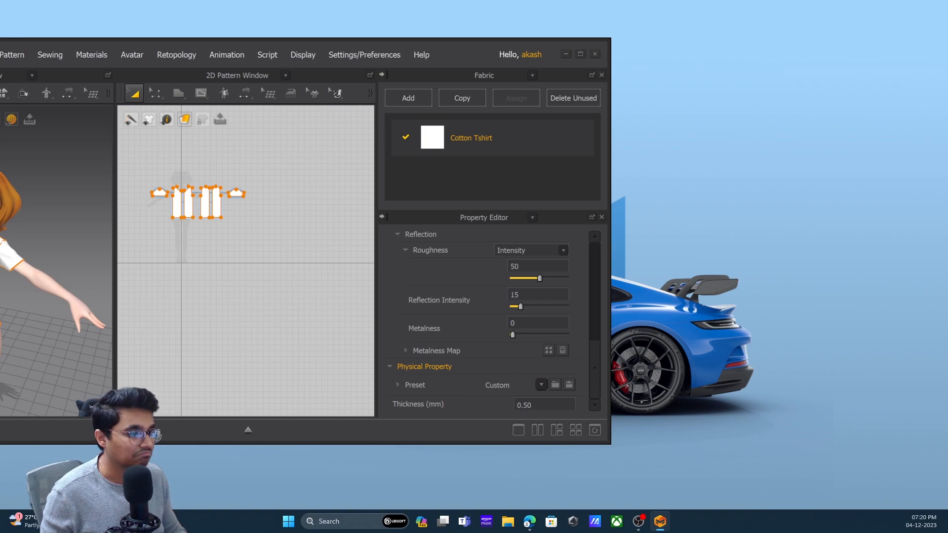
# Maximize the program window and set the Cotton Tshirt fabric's physical property preset to Cotton_Oxford.
pyautogui.doubleClick(377, 42)
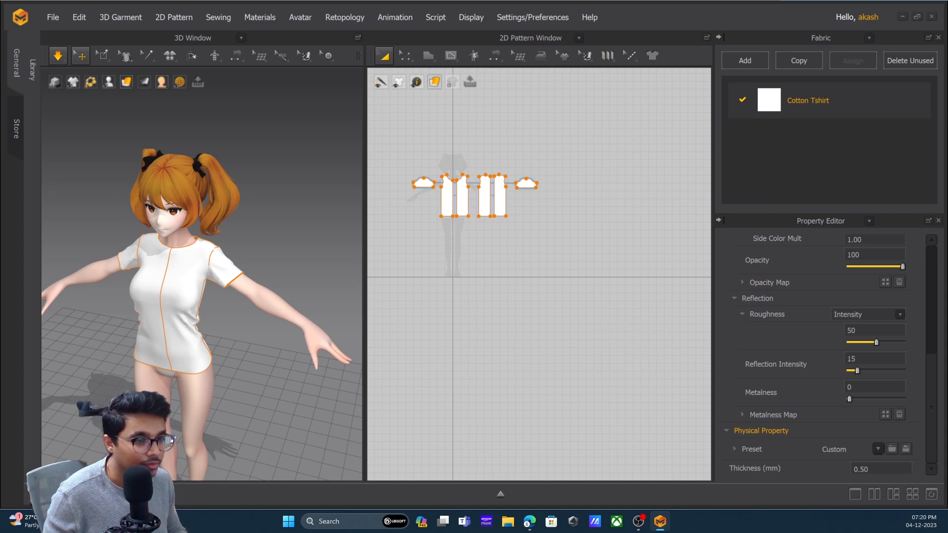
pyautogui.moveTo(269, 299); pyautogui.dragTo(350, 321, button='right')
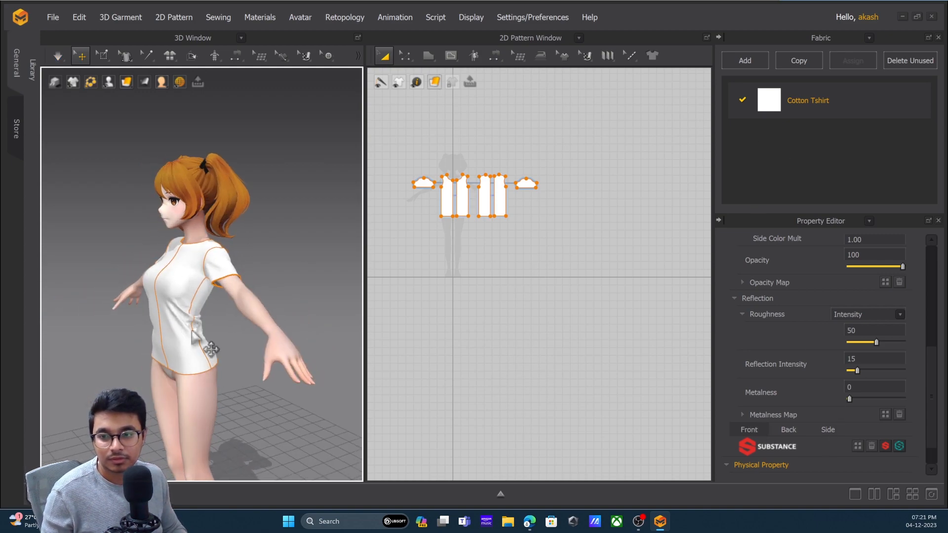
pyautogui.click(182, 333)
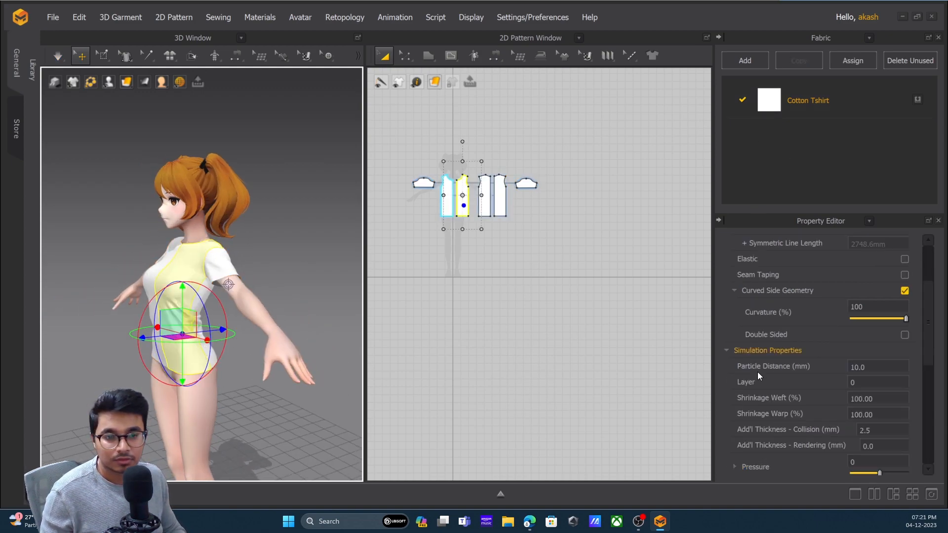
pyautogui.click(822, 139)
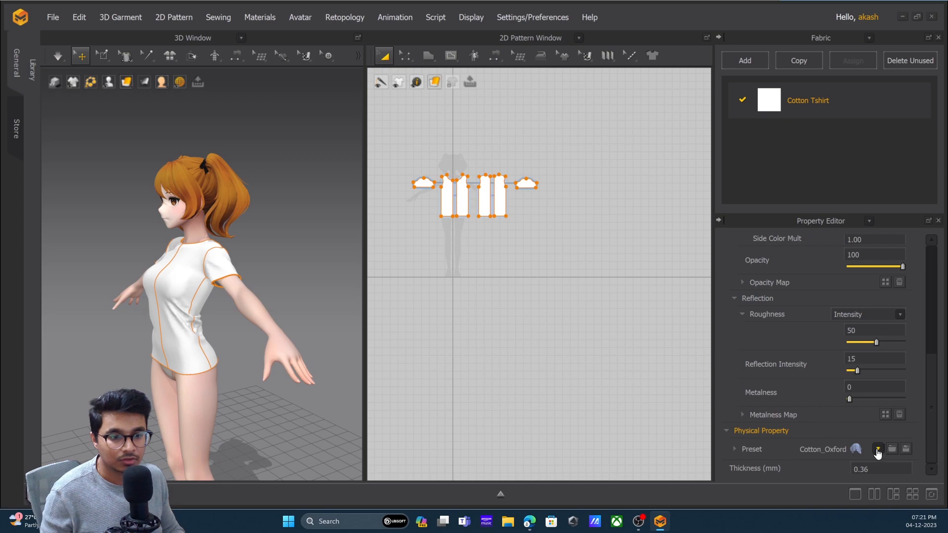
# Simulate the shirt with the new fabric preset and pull down the front piece and the back hem.
pyautogui.click(210, 336)
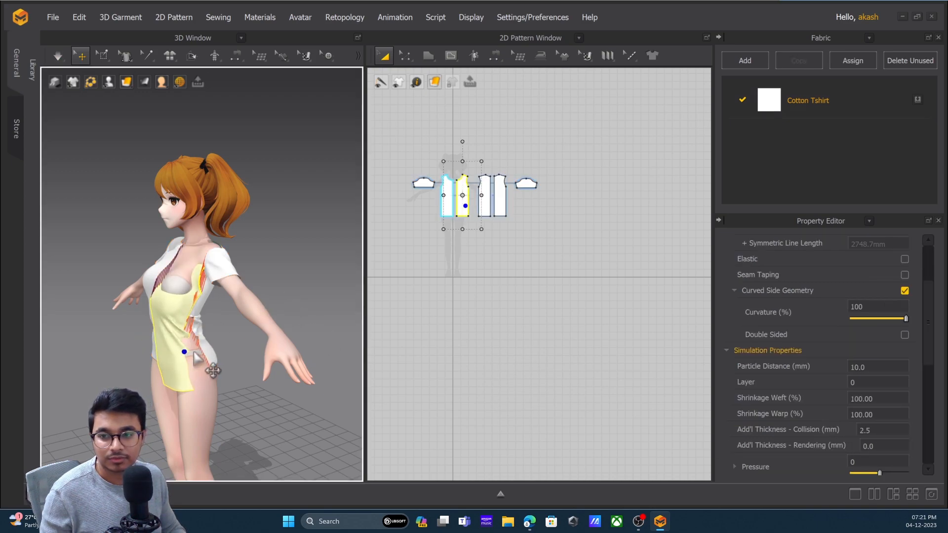
pyautogui.moveTo(213, 372); pyautogui.dragTo(220, 384)
pyautogui.moveTo(267, 374); pyautogui.dragTo(202, 352, button='right')
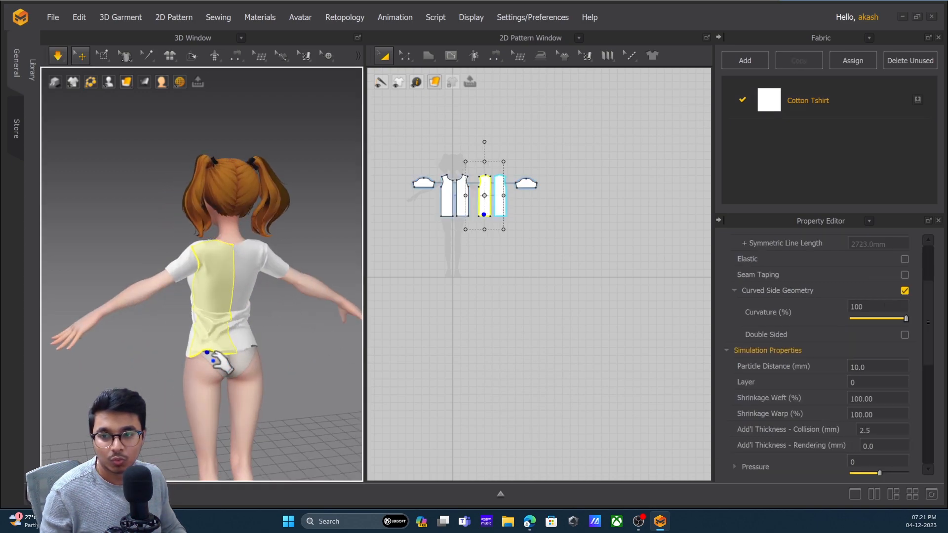
pyautogui.click(246, 352)
pyautogui.click(245, 343)
pyautogui.click(197, 347)
pyautogui.click(263, 362)
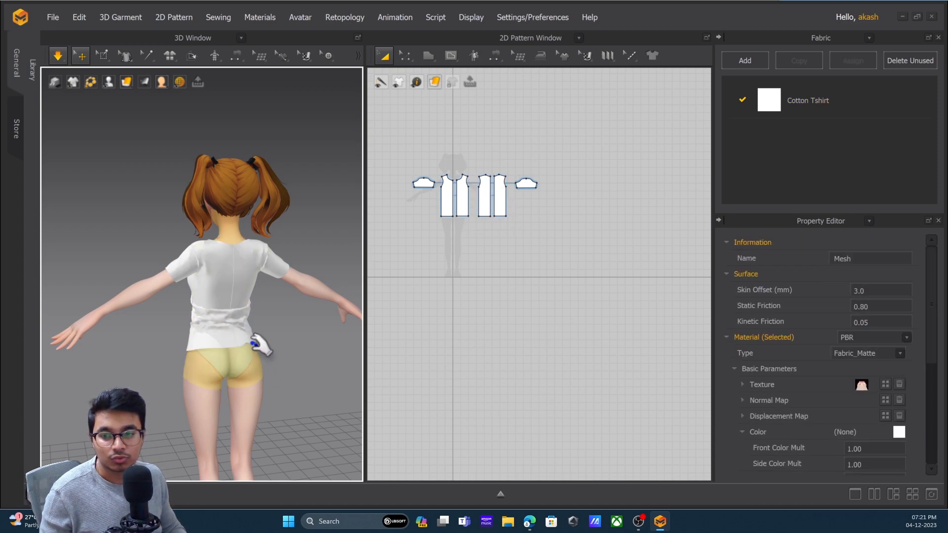
pyautogui.click(257, 346)
# Tug the lower parts of both back pieces down to straighten the bunched fabric above the hips.
pyautogui.moveTo(269, 322); pyautogui.dragTo(300, 311, button='right')
pyautogui.moveTo(300, 311); pyautogui.dragTo(333, 316)
pyautogui.moveTo(225, 373); pyautogui.dragTo(223, 414)
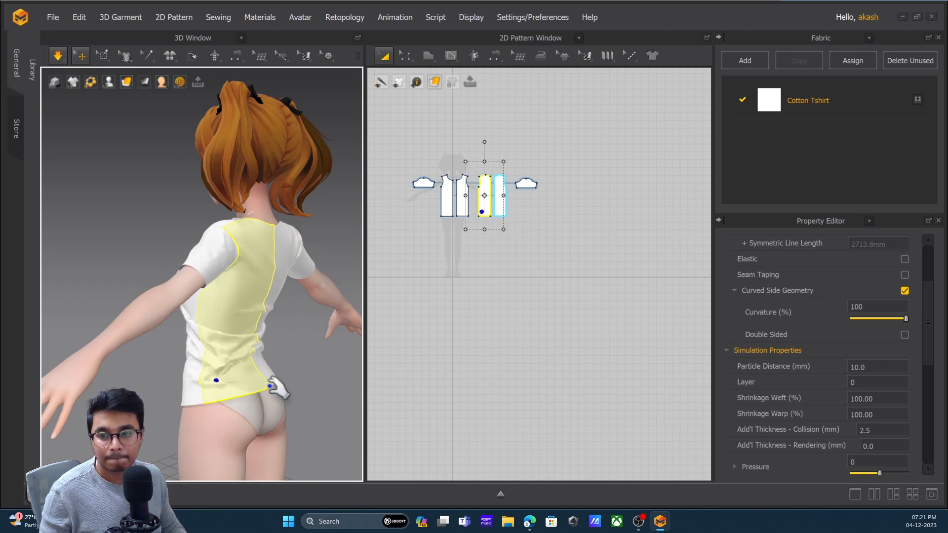
pyautogui.moveTo(266, 309); pyautogui.dragTo(296, 444, button='right')
pyautogui.click(298, 439)
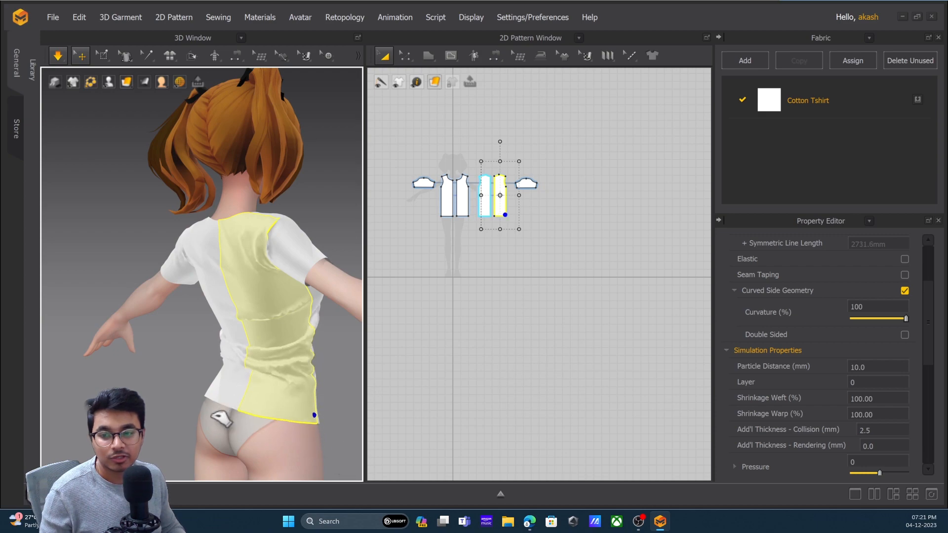
pyautogui.click(190, 447)
pyautogui.moveTo(190, 447)
pyautogui.mouseDown()
pyautogui.moveTo(181, 469)
pyautogui.moveTo(187, 465)
pyautogui.mouseUp()
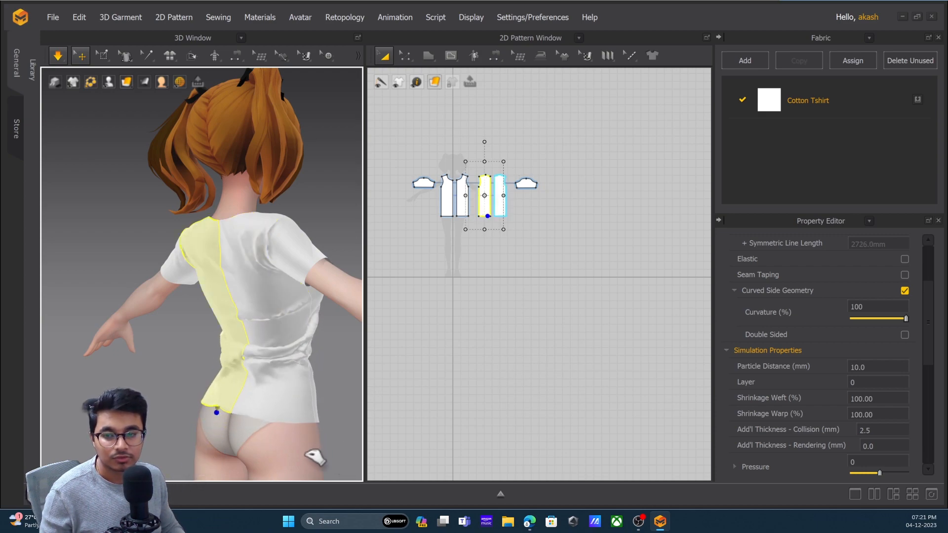
# Pull the hem of both front pieces down and check the wrinkles around the waist.
pyautogui.moveTo(320, 430); pyautogui.dragTo(226, 384, button='right')
pyautogui.click(226, 383)
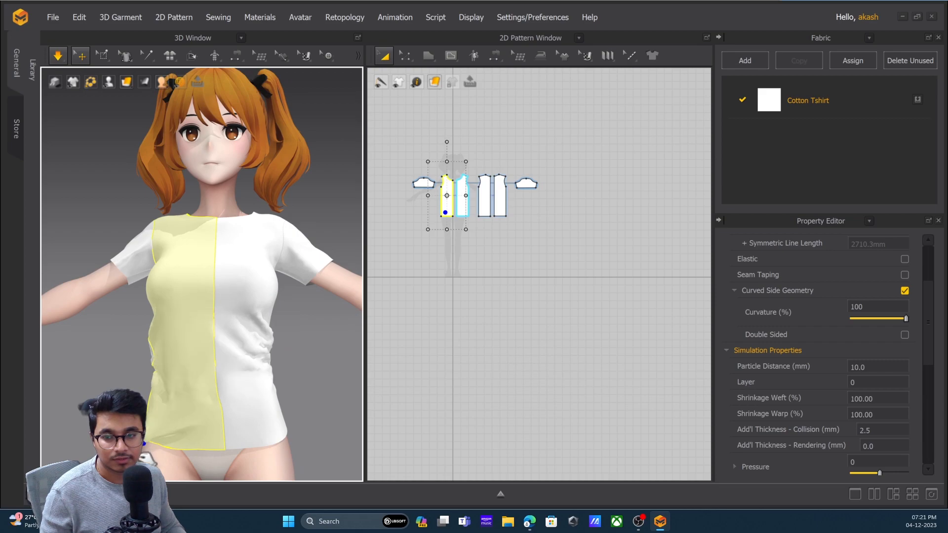
pyautogui.moveTo(270, 436); pyautogui.dragTo(292, 478)
pyautogui.scroll(-2, 276, 409)
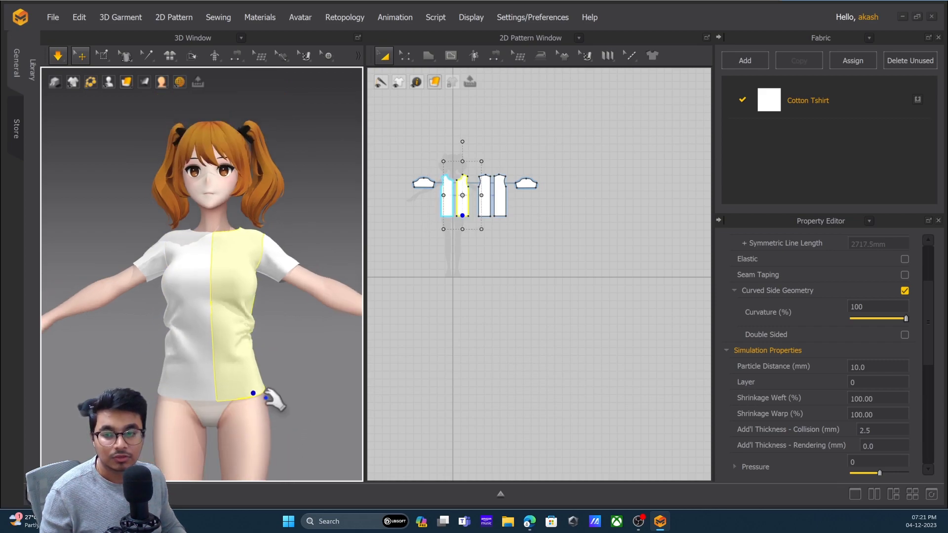
pyautogui.moveTo(275, 408); pyautogui.dragTo(274, 351, button='middle')
pyautogui.moveTo(274, 350); pyautogui.dragTo(299, 354, button='right')
pyautogui.click(234, 331)
# Split the side seam line of the front pieces uniformly into 2 segments.
pyautogui.scroll(5, 472, 271)
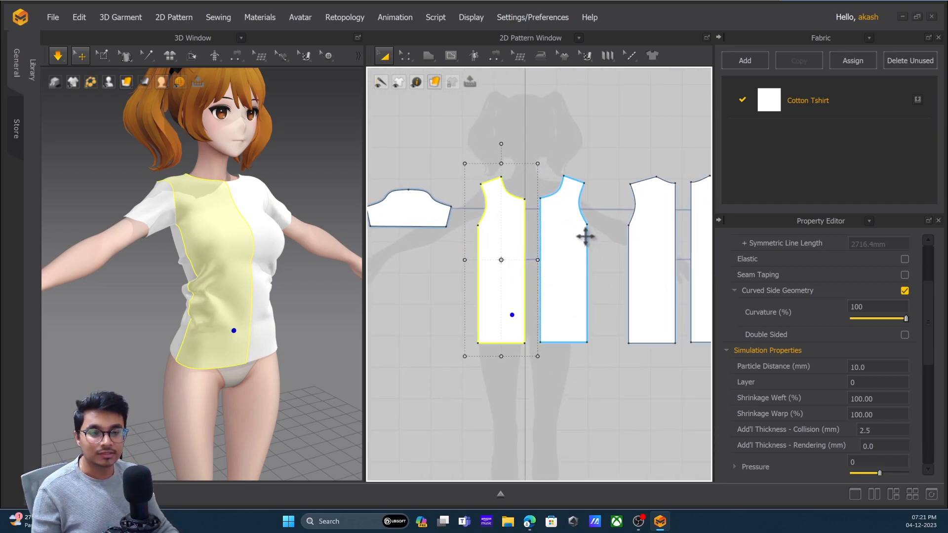
pyautogui.click(405, 55)
pyautogui.click(435, 80)
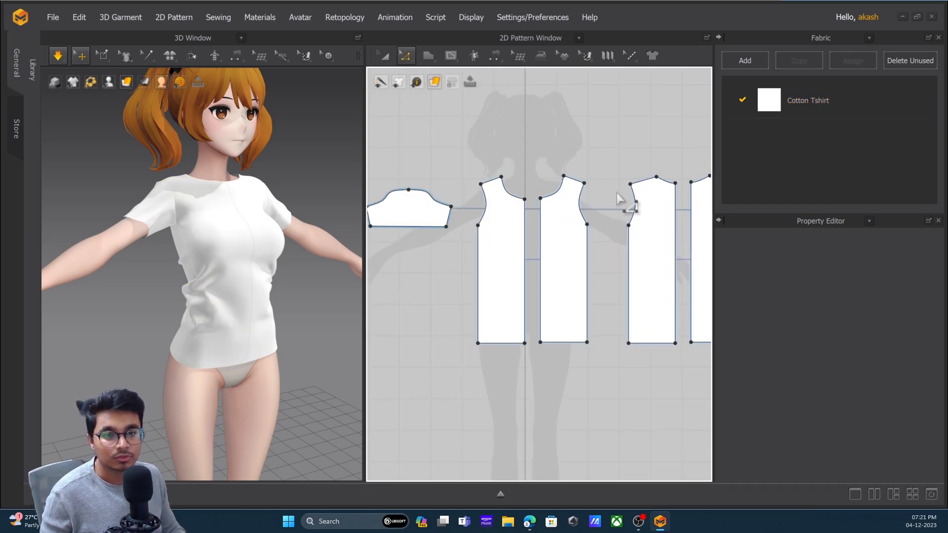
pyautogui.click(586, 280)
pyautogui.rightClick(586, 276)
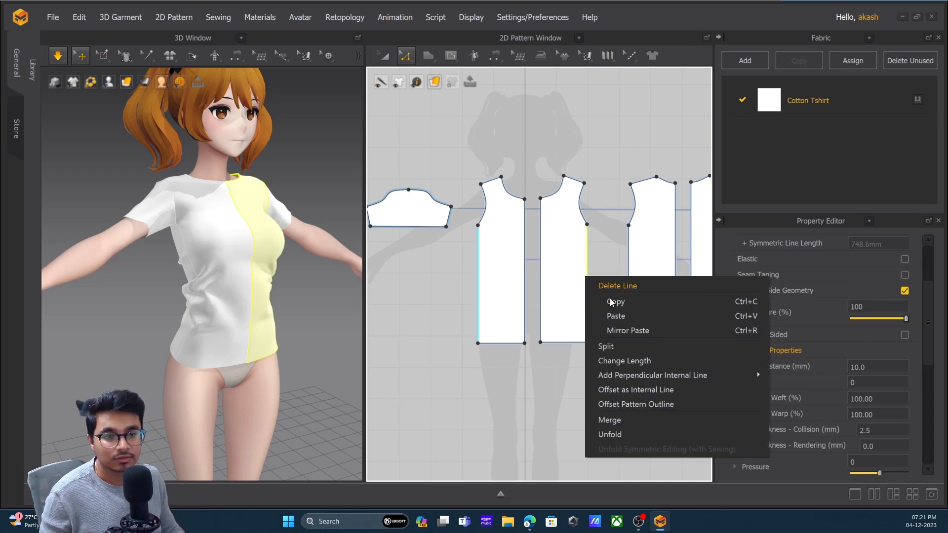
pyautogui.click(612, 347)
pyautogui.click(400, 278)
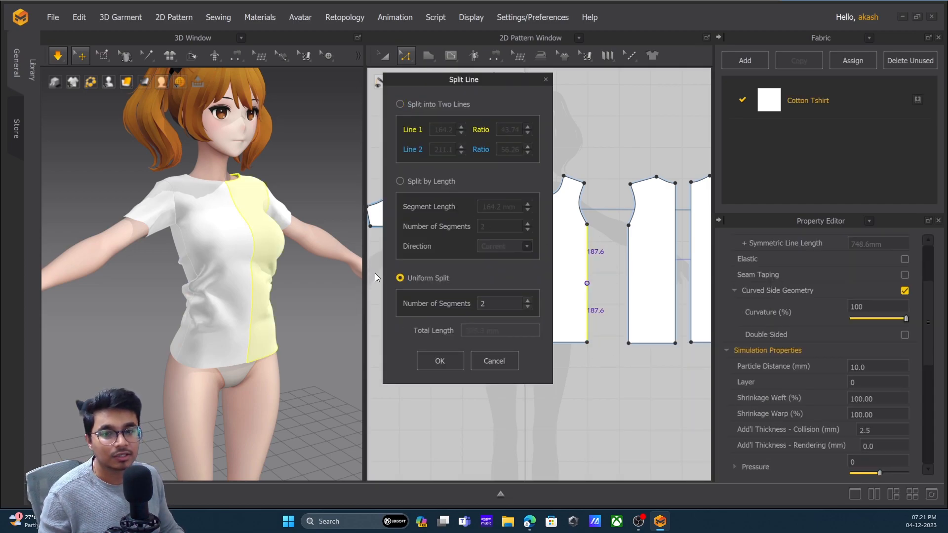
pyautogui.click(443, 367)
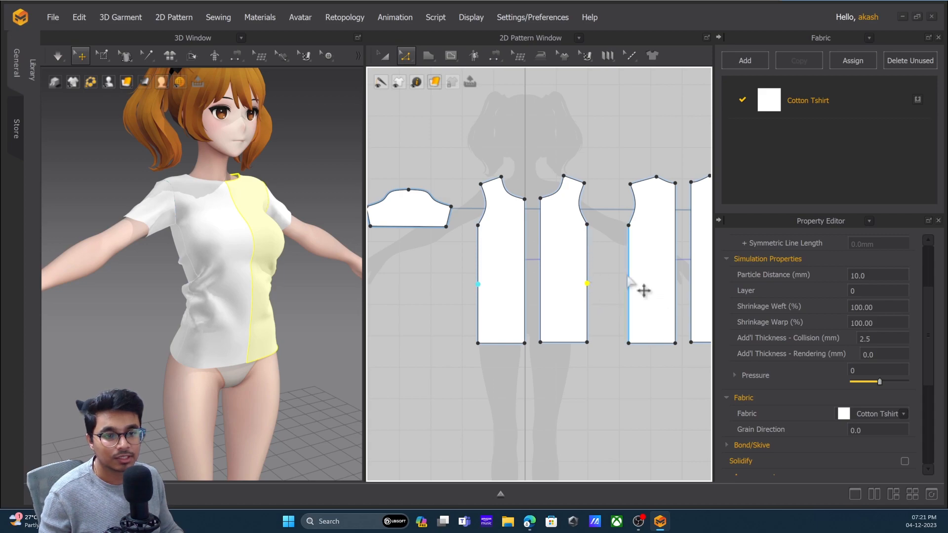
# Split the side seam line of the back pieces uniformly into 2 segments.
pyautogui.rightClick(629, 276)
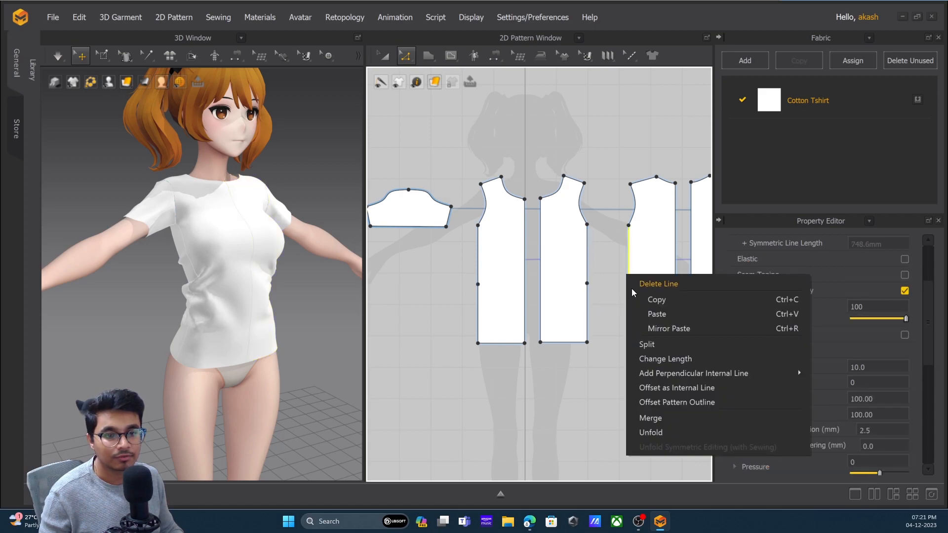
pyautogui.click(666, 346)
pyautogui.click(400, 278)
pyautogui.click(438, 363)
pyautogui.click(440, 368)
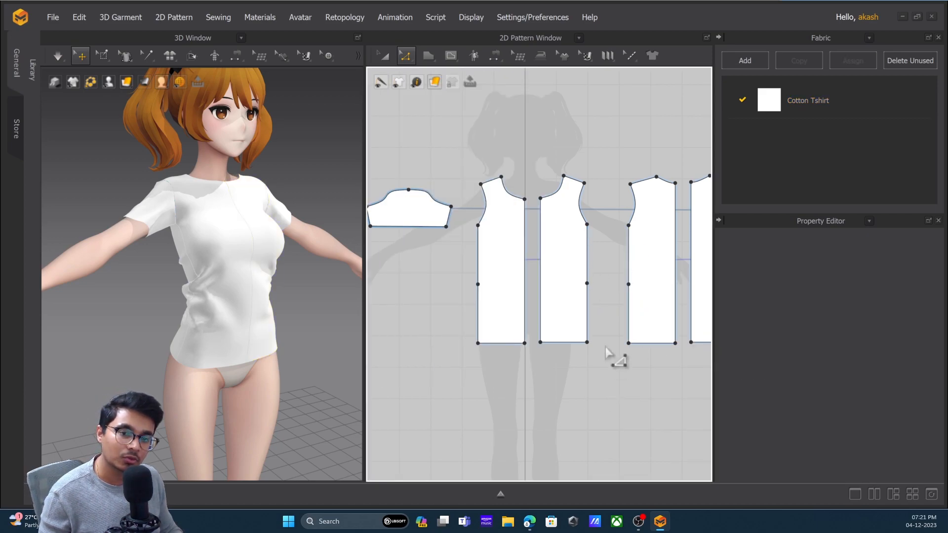
# Move the side seam midpoints of the front and back pieces inward to taper the waist.
pyautogui.click(628, 285)
pyautogui.keyDown('shift'); pyautogui.click(478, 284); pyautogui.keyUp('shift')
pyautogui.moveTo(646, 301); pyautogui.dragTo(654, 301)
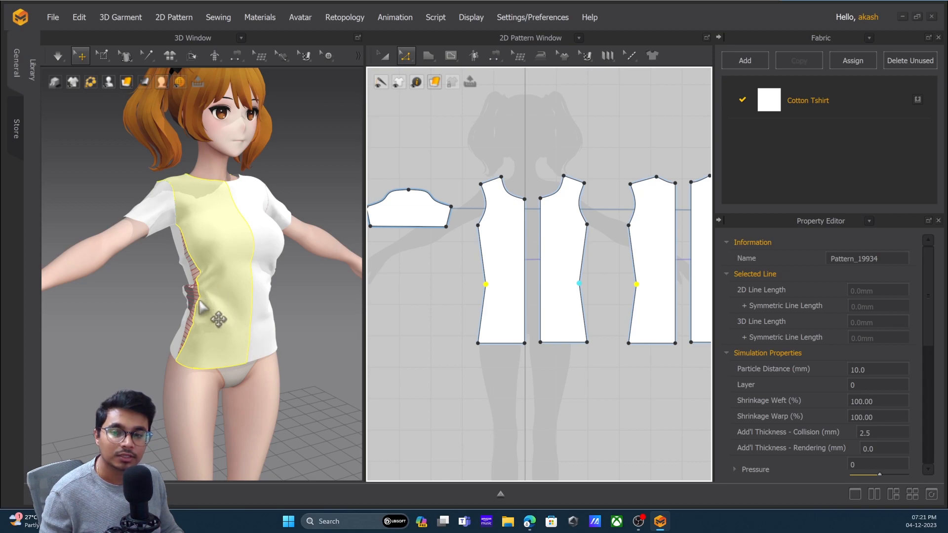
# Move the outer hem corners of the front and back pieces outward to flare the bottom.
pyautogui.click(586, 343)
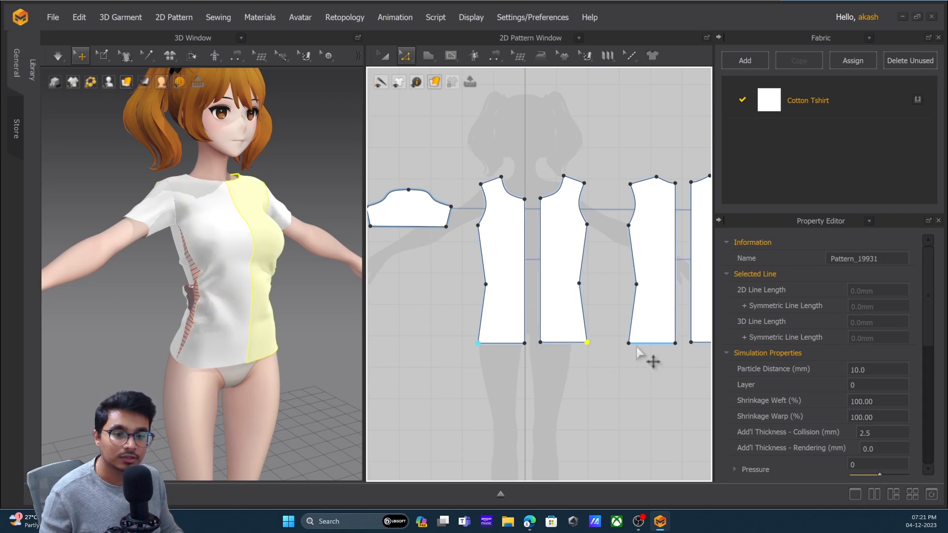
pyautogui.moveTo(610, 376); pyautogui.dragTo(551, 372, button='middle')
pyautogui.click(537, 353)
pyautogui.click(526, 340)
pyautogui.keyDown('shift'); pyautogui.click(677, 340); pyautogui.keyUp('shift')
pyautogui.moveTo(528, 342); pyautogui.dragTo(533, 342)
# Simulate the reshaped shirt and pull the hem down around the back and sides.
pyautogui.press('space')
pyautogui.moveTo(155, 377); pyautogui.dragTo(272, 366, button='right')
pyautogui.moveTo(331, 339); pyautogui.dragTo(357, 366)
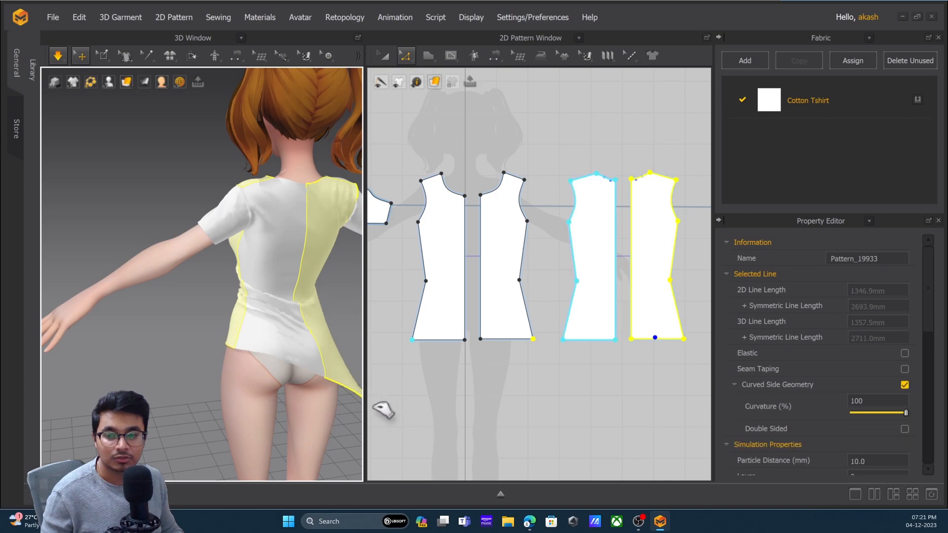
pyautogui.moveTo(243, 347); pyautogui.dragTo(181, 428)
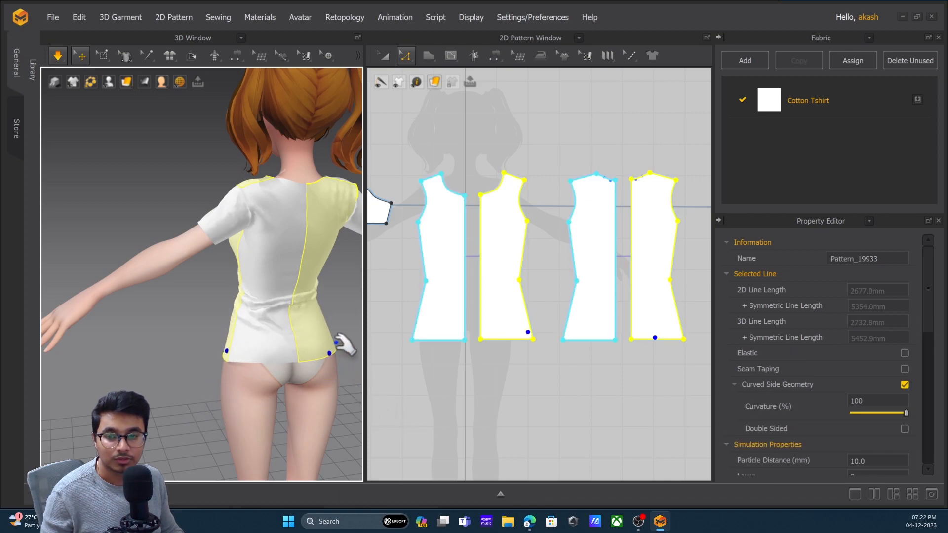
pyautogui.click(343, 373)
pyautogui.moveTo(315, 340); pyautogui.dragTo(334, 387)
# Tug the fabric at the sides and center back to smooth the folds bunched around the waist.
pyautogui.moveTo(353, 345); pyautogui.dragTo(261, 298, button='right')
pyautogui.moveTo(307, 316); pyautogui.dragTo(335, 345)
pyautogui.moveTo(237, 324); pyautogui.dragTo(306, 319, button='right')
pyautogui.moveTo(327, 295); pyautogui.dragTo(369, 314)
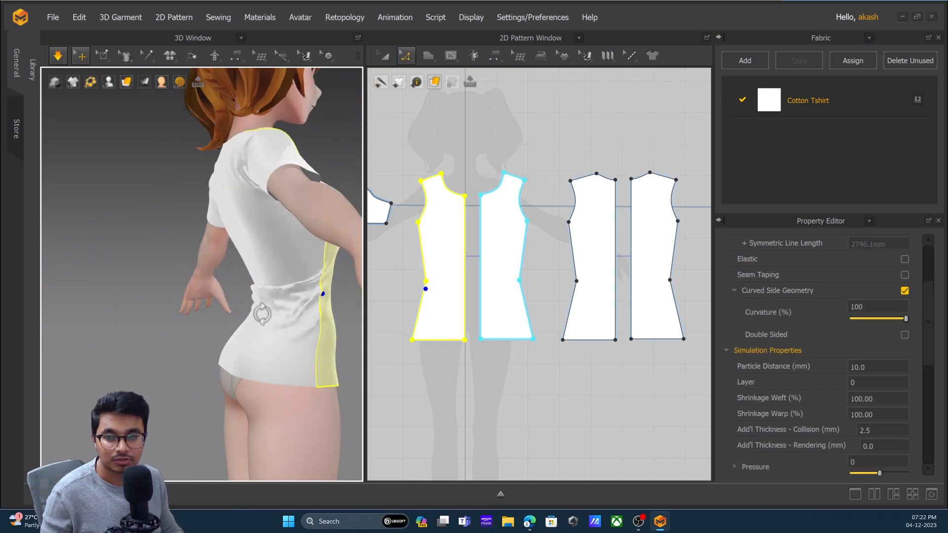
pyautogui.moveTo(254, 313); pyautogui.dragTo(288, 320, button='right')
pyautogui.moveTo(287, 327); pyautogui.dragTo(297, 349)
pyautogui.moveTo(277, 247); pyautogui.dragTo(304, 201)
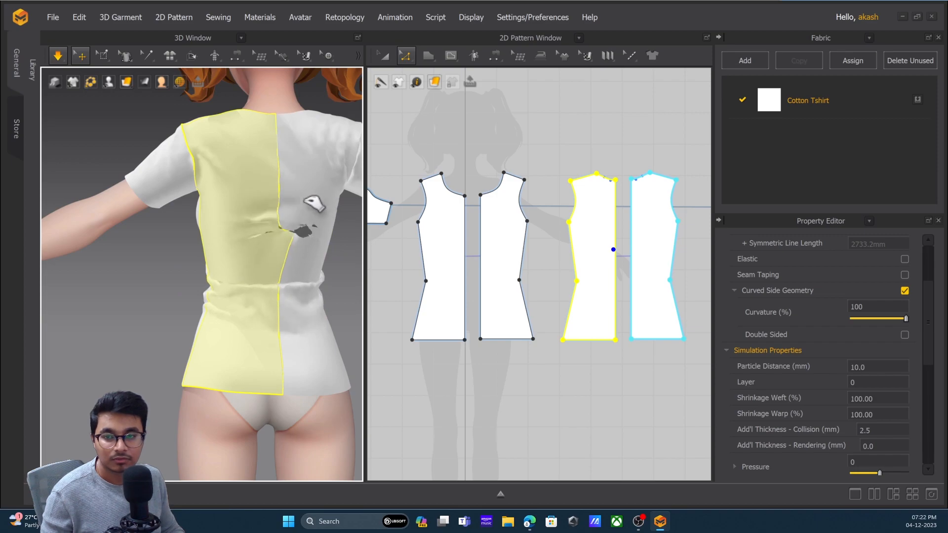
pyautogui.moveTo(233, 280); pyautogui.dragTo(263, 298, button='right')
pyautogui.moveTo(234, 322); pyautogui.dragTo(252, 302)
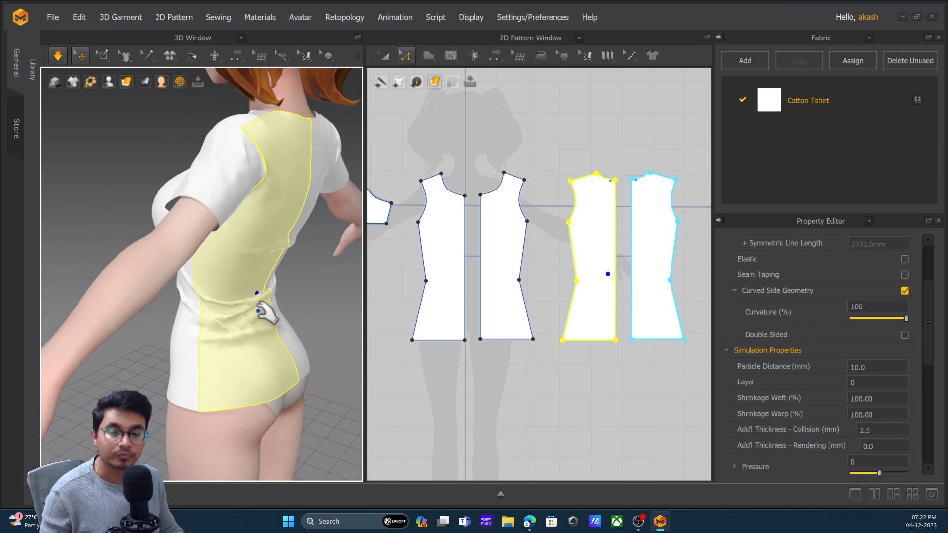
# Select the lower edges of all front and back pieces with their waist points and raise them to shorten the shirt.
pyautogui.moveTo(253, 302); pyautogui.dragTo(264, 302, button='right')
pyautogui.click(406, 56)
pyautogui.click(568, 102)
pyautogui.click(439, 339)
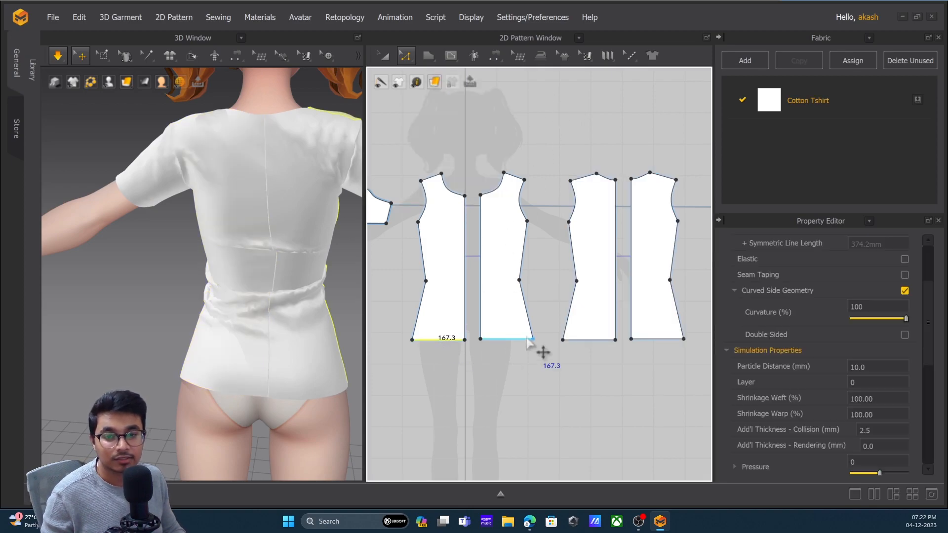
pyautogui.moveTo(381, 263); pyautogui.dragTo(729, 392)
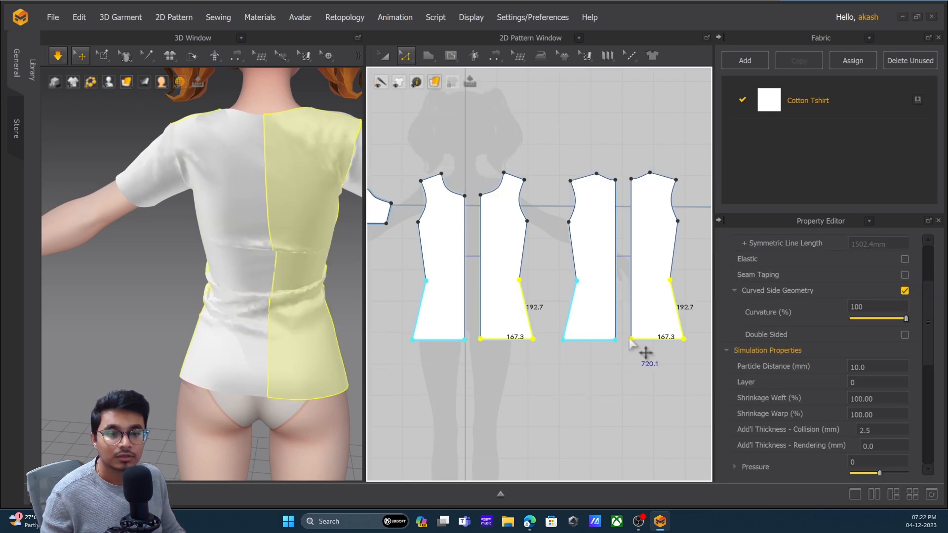
pyautogui.moveTo(651, 348); pyautogui.dragTo(651, 334)
# Raise the bottom edges of the front and back pieces slightly more.
pyautogui.click(511, 324)
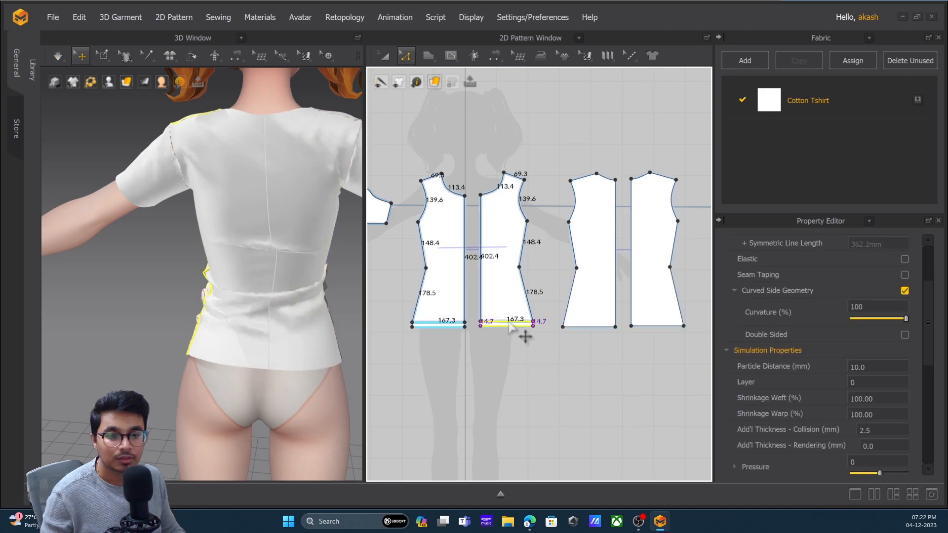
pyautogui.keyDown('shift'); pyautogui.click(587, 325); pyautogui.keyUp('shift')
pyautogui.moveTo(506, 321); pyautogui.dragTo(506, 318)
pyautogui.click(474, 371)
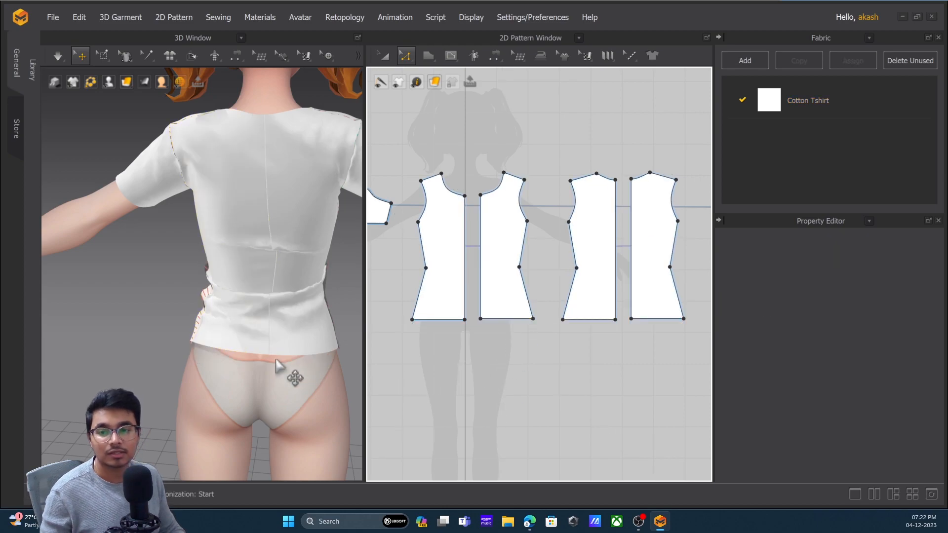
# Simulate the shortened shirt and pull the back piece's hem down over the hips.
pyautogui.click(349, 398)
pyautogui.moveTo(222, 372); pyautogui.dragTo(227, 338, button='right')
pyautogui.click(295, 355)
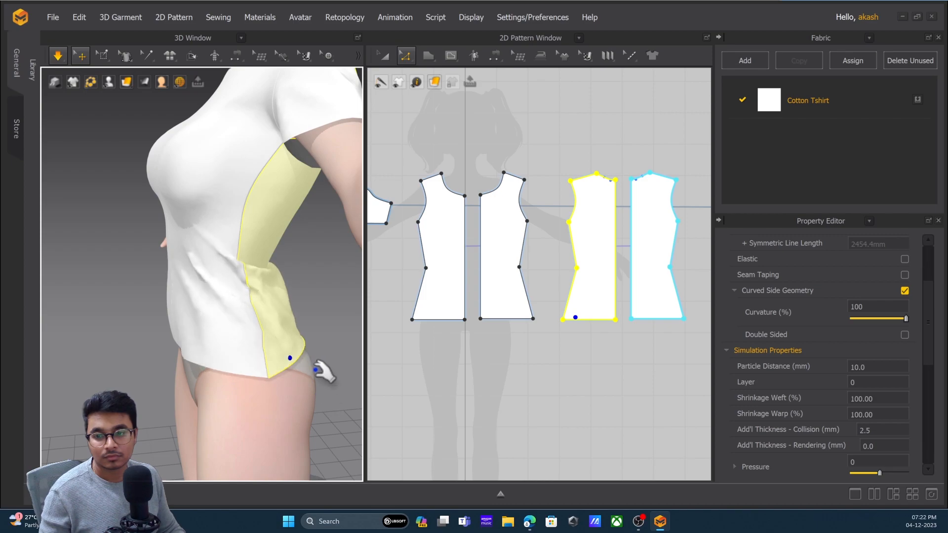
pyautogui.moveTo(321, 368); pyautogui.dragTo(275, 356, button='right')
pyautogui.moveTo(290, 402); pyautogui.dragTo(276, 341, button='right')
pyautogui.click(281, 339)
pyautogui.moveTo(281, 338); pyautogui.dragTo(292, 366)
pyautogui.click(300, 281)
pyautogui.scroll(-2, 300, 280)
pyautogui.moveTo(300, 280); pyautogui.dragTo(372, 291, button='right')
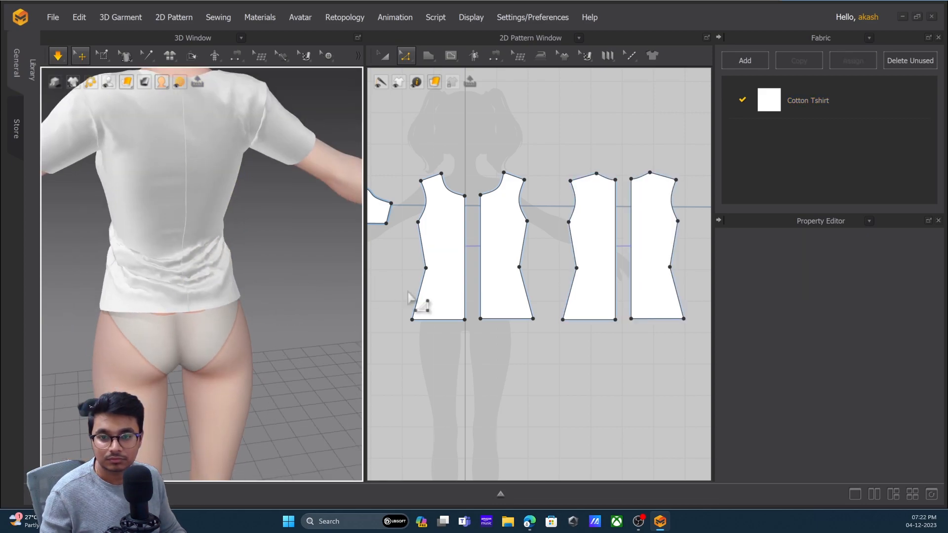
# Move the waist points of the front and back pieces slightly outward to loosen the waist.
pyautogui.click(519, 266)
pyautogui.keyDown('shift'); pyautogui.click(670, 267); pyautogui.keyUp('shift')
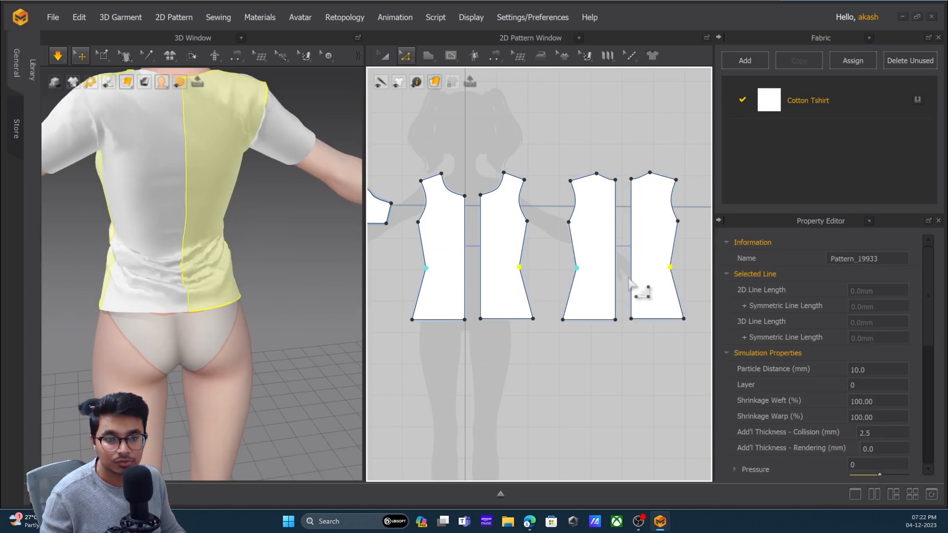
pyautogui.moveTo(519, 267); pyautogui.dragTo(524, 267)
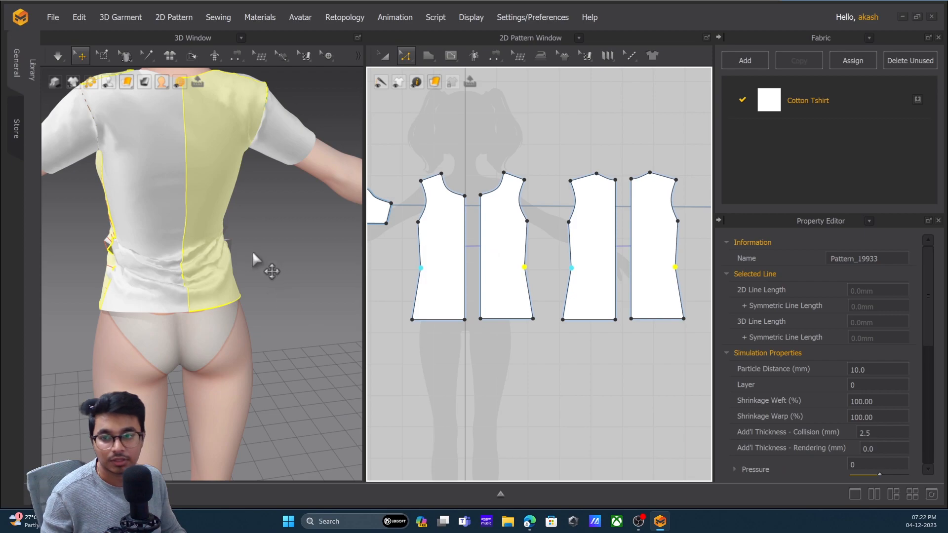
pyautogui.click(250, 254)
# Simulate the loosened waist and tug the shirt and its back hem down into place.
pyautogui.press('space')
pyautogui.moveTo(222, 264); pyautogui.dragTo(134, 177, button='right')
pyautogui.moveTo(125, 174); pyautogui.dragTo(67, 143)
pyautogui.moveTo(153, 190); pyautogui.dragTo(166, 210)
pyautogui.moveTo(198, 301); pyautogui.dragTo(244, 345)
pyautogui.moveTo(273, 344); pyautogui.dragTo(243, 345, button='right')
pyautogui.moveTo(285, 293); pyautogui.dragTo(340, 356)
pyautogui.moveTo(283, 272); pyautogui.dragTo(276, 249, button='right')
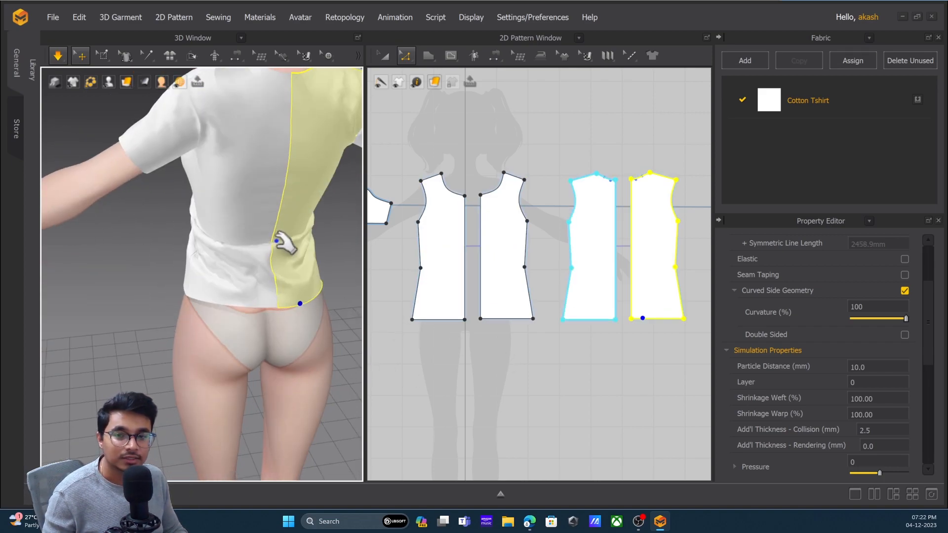
# Tug the fabric on the shirt's back upward to smooth the folds around the waist.
pyautogui.moveTo(379, 230); pyautogui.dragTo(414, 237)
pyautogui.moveTo(242, 242); pyautogui.dragTo(261, 220)
pyautogui.moveTo(271, 199); pyautogui.dragTo(286, 181)
# Lengthen the front and back pieces by moving their bottom edges down about 54.5 mm.
pyautogui.click(511, 320)
pyautogui.keyDown('shift'); pyautogui.click(587, 320); pyautogui.keyUp('shift')
pyautogui.moveTo(500, 327); pyautogui.dragTo(515, 345)
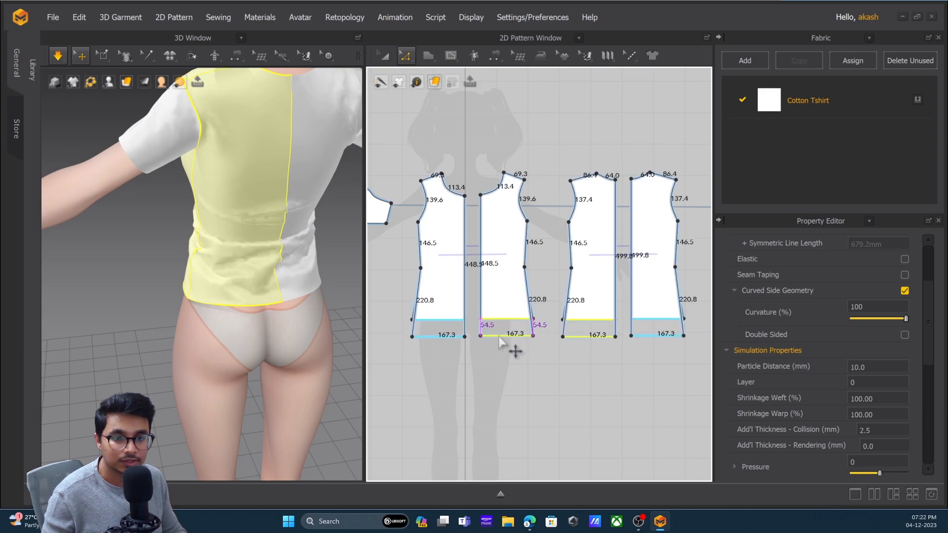
# Simulate the lengthened shirt and pull the back pieces' hem down over the hips.
pyautogui.press('space')
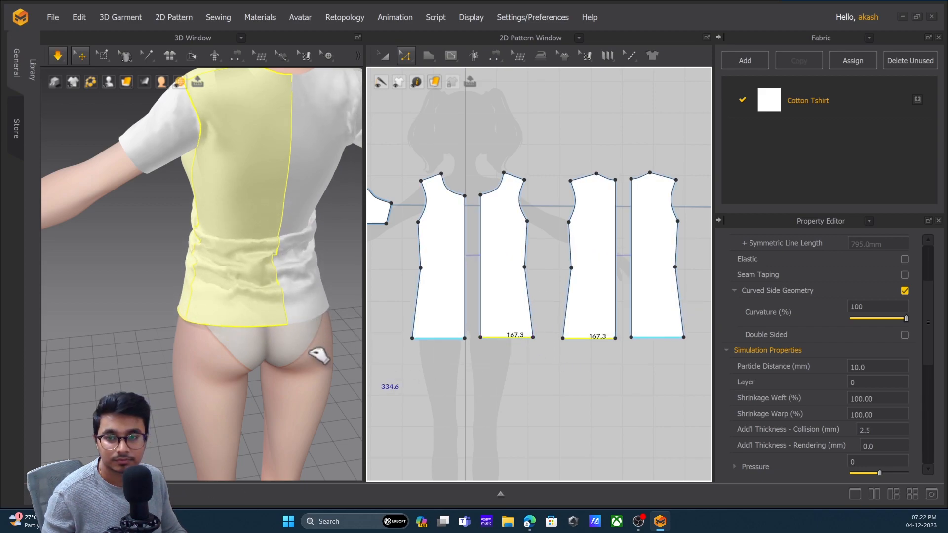
pyautogui.click(311, 346)
pyautogui.moveTo(187, 317); pyautogui.dragTo(340, 347)
# Tug the front piece and the side of the back piece around the waist to straighten the drape.
pyautogui.scroll(-5, 276, 296)
pyautogui.moveTo(166, 242); pyautogui.dragTo(194, 249, button='right')
pyautogui.scroll(2, 254, 242)
pyautogui.scroll(3, 192, 248)
pyautogui.moveTo(170, 217); pyautogui.dragTo(147, 258)
pyautogui.moveTo(148, 258); pyautogui.dragTo(126, 251, button='right')
pyautogui.moveTo(159, 262); pyautogui.dragTo(168, 235)
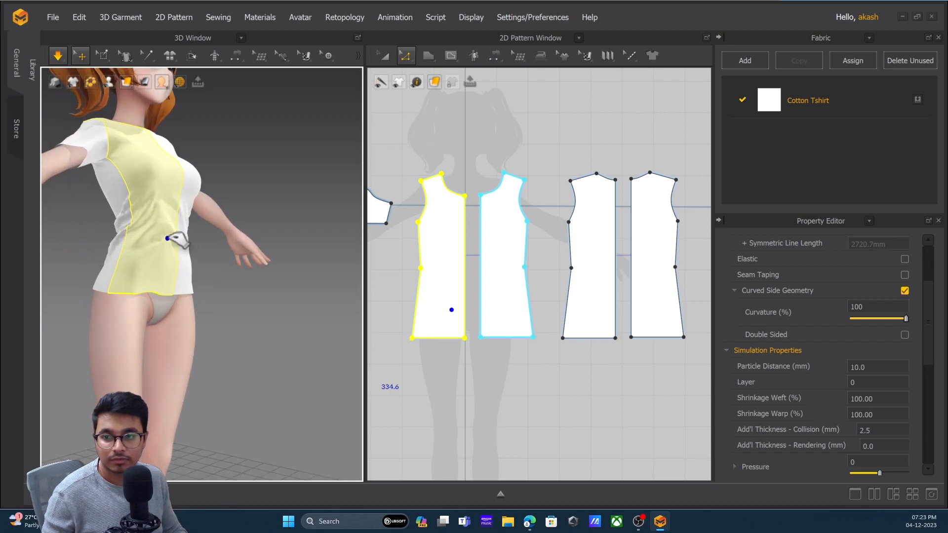
pyautogui.click(196, 261)
pyautogui.click(125, 253)
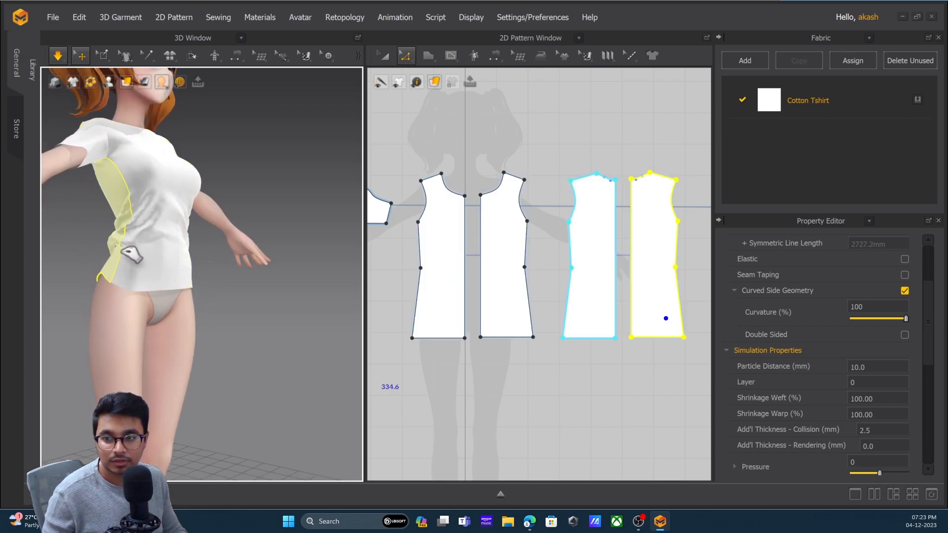
# Pull the back piece's side hem down and tug the mid-back fabric to loosen its folds.
pyautogui.moveTo(119, 262); pyautogui.dragTo(148, 275, button='right')
pyautogui.moveTo(115, 294); pyautogui.dragTo(123, 312)
pyautogui.moveTo(80, 209); pyautogui.dragTo(57, 127)
pyautogui.moveTo(95, 222); pyautogui.dragTo(236, 238, button='right')
pyautogui.click(179, 212)
pyautogui.moveTo(143, 211); pyautogui.dragTo(180, 191)
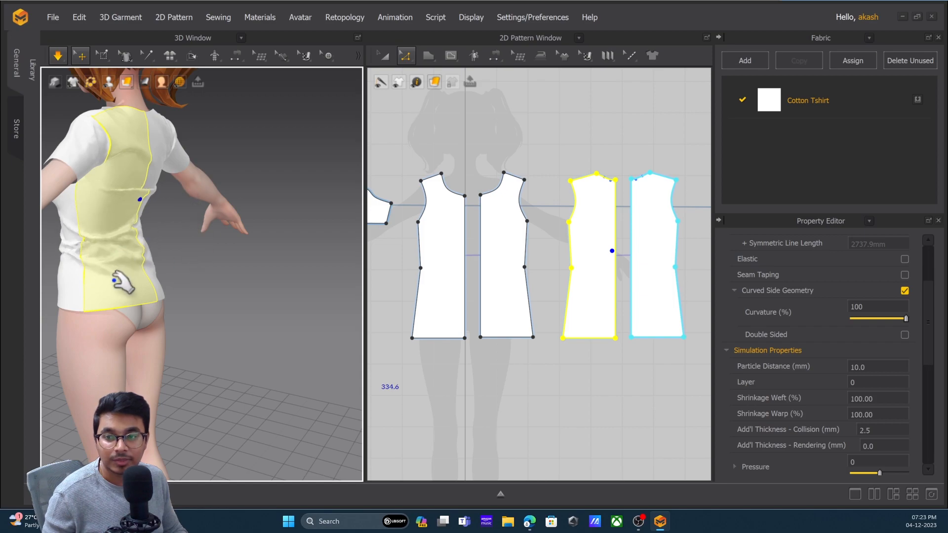
# Pull the back pieces near the centre seam to smooth them, and clear the pattern selection.
pyautogui.moveTo(190, 269); pyautogui.dragTo(117, 270, button='right')
pyautogui.click(176, 243)
pyautogui.moveTo(117, 216); pyautogui.dragTo(119, 210)
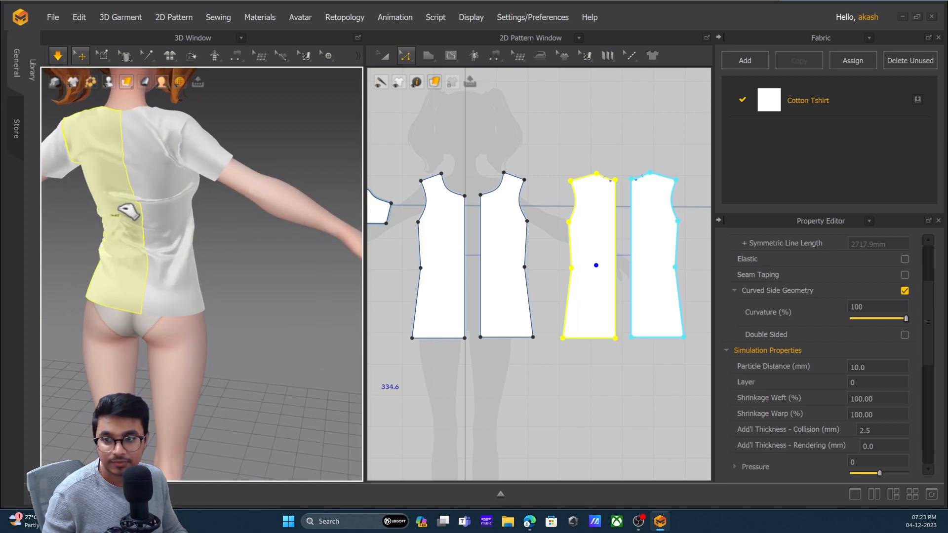
pyautogui.moveTo(128, 211); pyautogui.dragTo(288, 239, button='right')
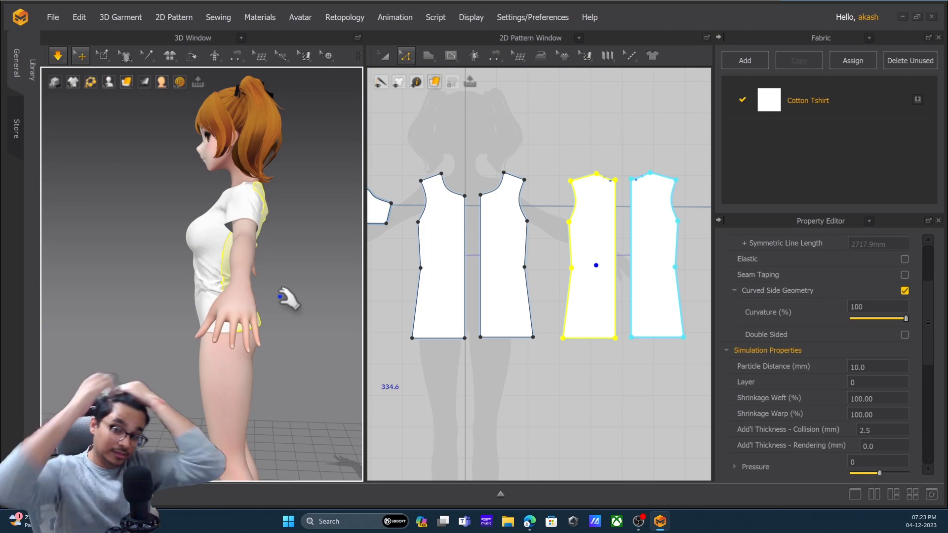
pyautogui.click(309, 222)
pyautogui.moveTo(308, 224); pyautogui.dragTo(213, 315, button='right')
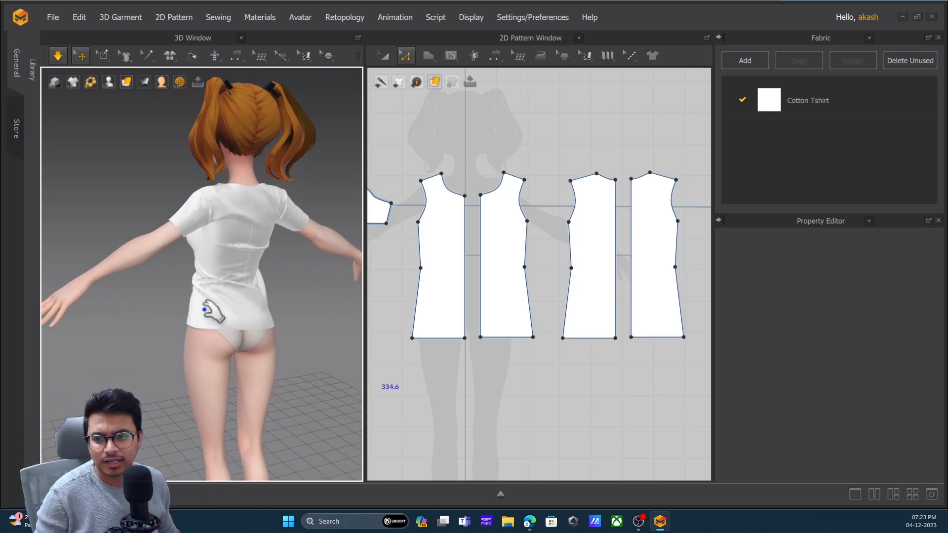
# Pull the back hem down and tug the bunched fabric beside the lower back seam into place.
pyautogui.click(213, 315)
pyautogui.moveTo(270, 328); pyautogui.dragTo(280, 343)
pyautogui.moveTo(226, 259); pyautogui.dragTo(235, 252)
pyautogui.moveTo(298, 314); pyautogui.dragTo(252, 303, button='right')
pyautogui.moveTo(283, 304); pyautogui.dragTo(287, 310)
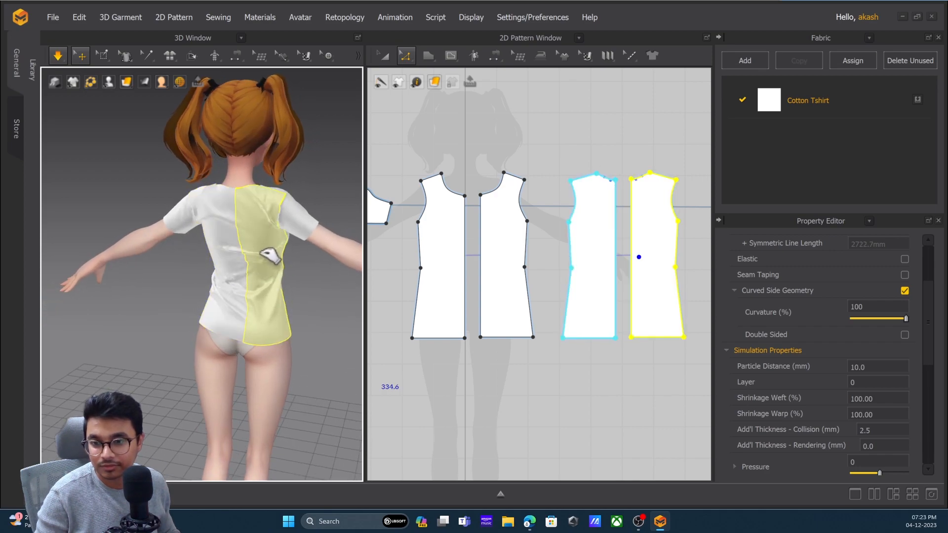
pyautogui.moveTo(224, 284); pyautogui.dragTo(271, 267)
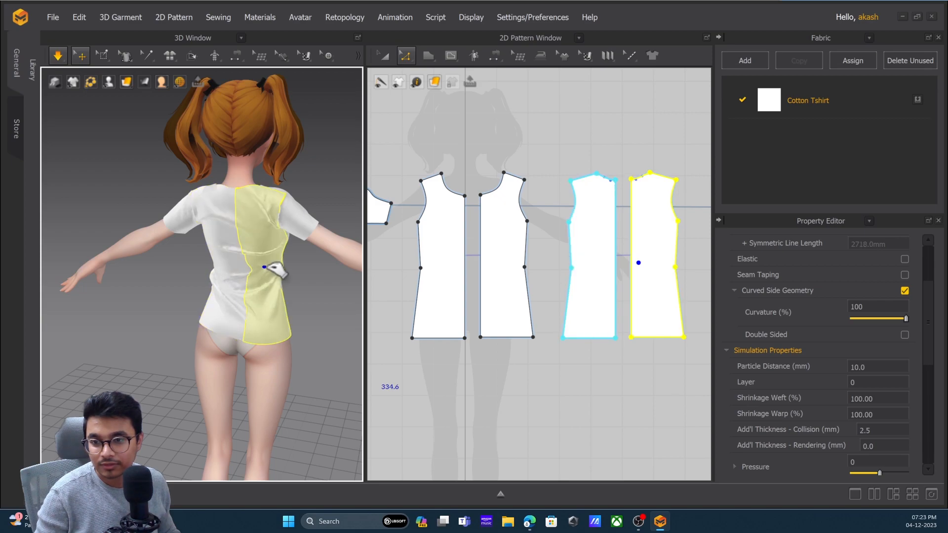
# Pull the other side of the back hem down and lift the wrinkled fabric at the mid-back.
pyautogui.moveTo(227, 311); pyautogui.dragTo(255, 302, button='right')
pyautogui.moveTo(201, 321); pyautogui.dragTo(196, 338)
pyautogui.moveTo(274, 295); pyautogui.dragTo(279, 298)
pyautogui.moveTo(229, 272); pyautogui.dragTo(246, 254)
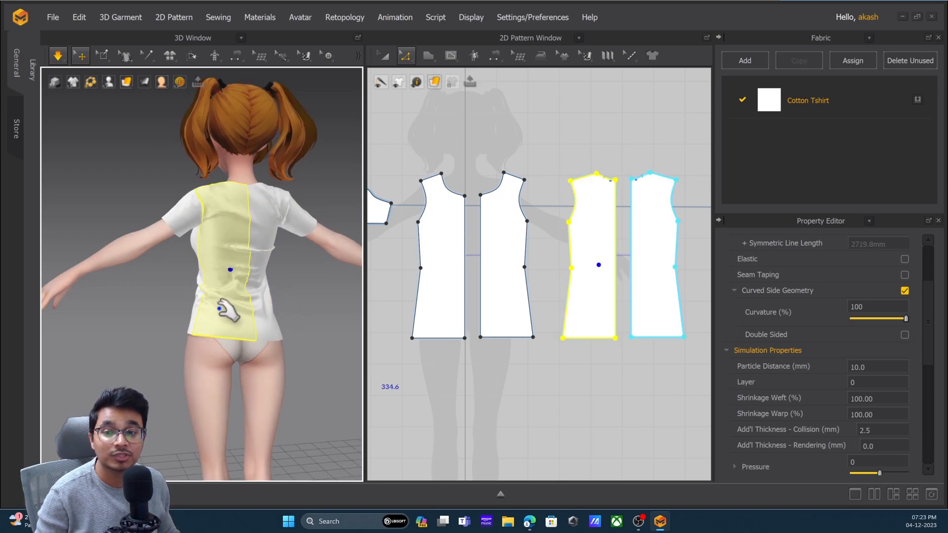
pyautogui.moveTo(225, 316); pyautogui.dragTo(195, 333, button='right')
pyautogui.moveTo(256, 279); pyautogui.dragTo(263, 269)
pyautogui.click(223, 267)
# Pull the front piece's side hem down and adjust the adjoining back piece at the mid-back.
pyautogui.moveTo(247, 303); pyautogui.dragTo(212, 353, button='right')
pyautogui.click(208, 357)
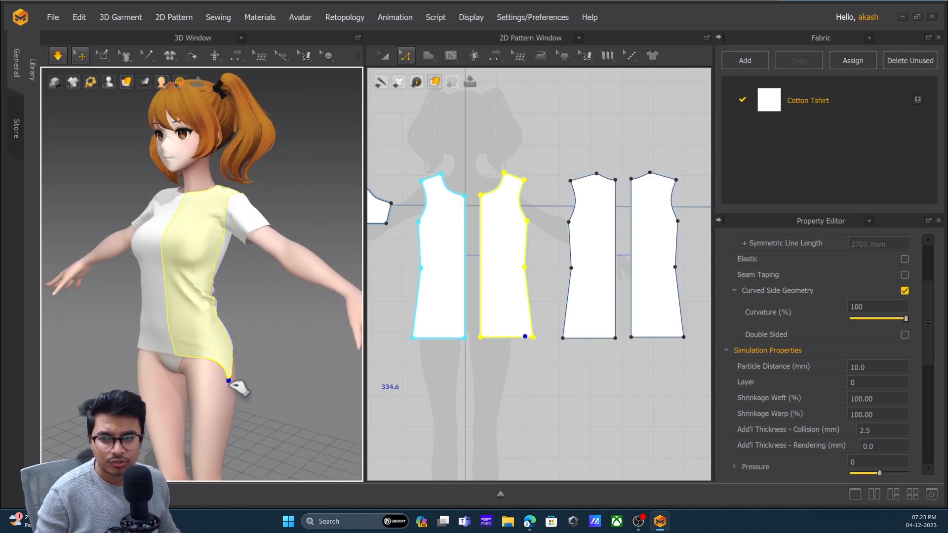
pyautogui.moveTo(170, 366); pyautogui.dragTo(269, 340, button='right')
pyautogui.click(267, 345)
pyautogui.moveTo(294, 370); pyautogui.dragTo(218, 302, button='right')
pyautogui.click(217, 287)
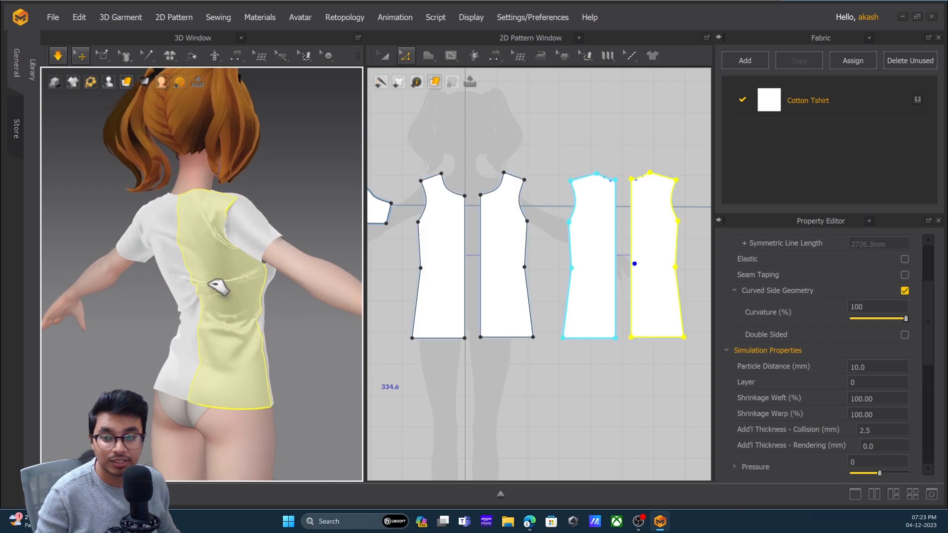
# Tug both back pieces at the waist and side to even out the remaining creases.
pyautogui.moveTo(191, 358); pyautogui.dragTo(241, 357, button='right')
pyautogui.click(286, 329)
pyautogui.click(195, 296)
pyautogui.click(218, 334)
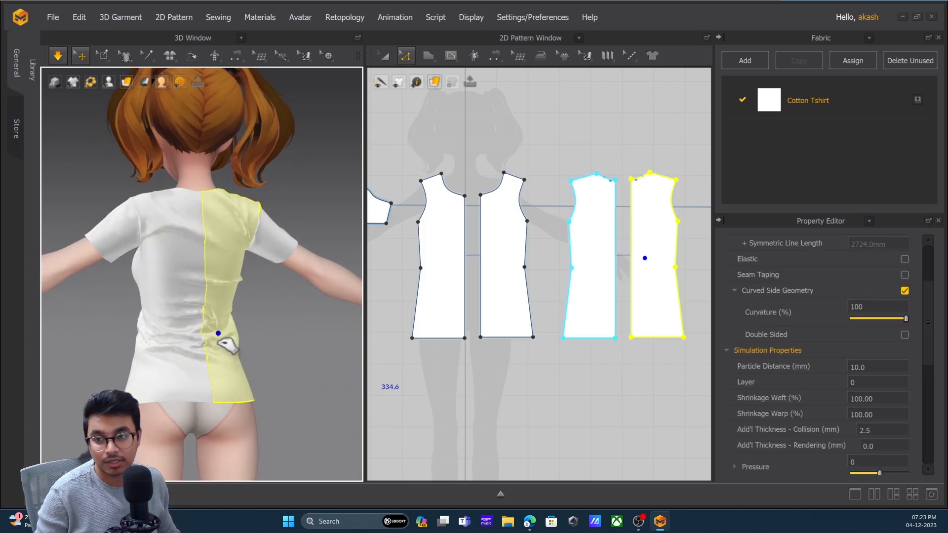
pyautogui.click(163, 279)
pyautogui.click(134, 271)
# Tug the upper back fabric into shape and clear the pattern selection.
pyautogui.moveTo(181, 225); pyautogui.dragTo(179, 243, button='right')
pyautogui.click(162, 233)
pyautogui.click(232, 237)
pyautogui.click(300, 360)
pyautogui.moveTo(234, 342); pyautogui.dragTo(176, 313, button='right')
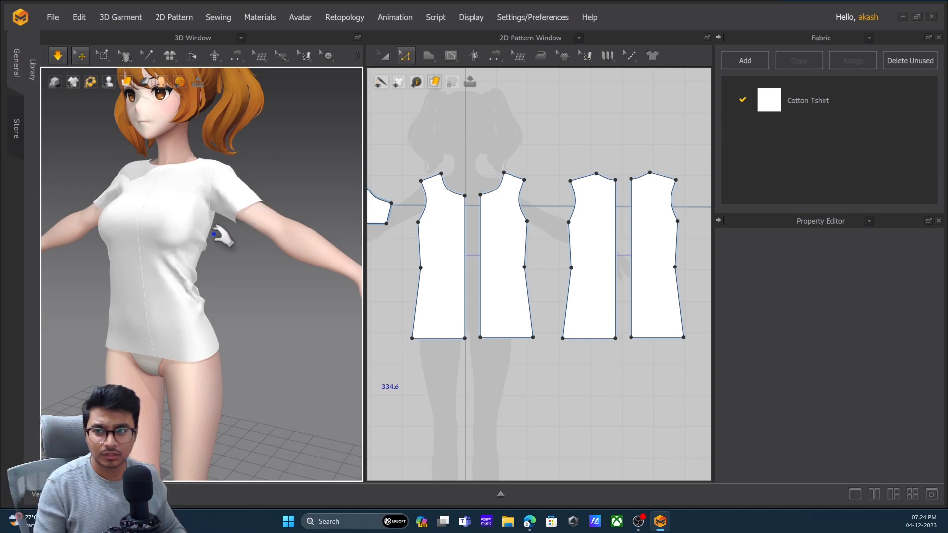
# Widen the 3D view and examine the draped shirt's fit on the avatar from the front.
pyautogui.moveTo(223, 251); pyautogui.dragTo(255, 254, button='middle')
pyautogui.moveTo(365, 291); pyautogui.dragTo(467, 297)
pyautogui.scroll(-3, 367, 302)
pyautogui.moveTo(366, 304); pyautogui.dragTo(335, 306, button='right')
pyautogui.moveTo(335, 306)
pyautogui.mouseDown(button='middle')
pyautogui.moveTo(337, 330)
pyautogui.moveTo(327, 321)
pyautogui.mouseUp(button='middle')
pyautogui.scroll(2, 323, 316)
pyautogui.moveTo(316, 318); pyautogui.dragTo(330, 312, button='right')
pyautogui.moveTo(329, 312); pyautogui.dragTo(317, 327, button='middle')
pyautogui.moveTo(316, 327)
pyautogui.mouseDown(button='right')
pyautogui.moveTo(155, 324)
pyautogui.moveTo(296, 324)
pyautogui.moveTo(319, 336)
pyautogui.mouseUp(button='right')
pyautogui.scroll(3, 319, 338)
pyautogui.moveTo(319, 337)
pyautogui.mouseDown(button='right')
pyautogui.moveTo(366, 333)
pyautogui.moveTo(316, 341)
pyautogui.mouseUp(button='right')
pyautogui.scroll(-4, 321, 342)
pyautogui.moveTo(321, 341); pyautogui.dragTo(349, 323, button='middle')
pyautogui.scroll(3, 341, 316)
pyautogui.moveTo(349, 323); pyautogui.dragTo(347, 316, button='right')
pyautogui.scroll(-4, 348, 316)
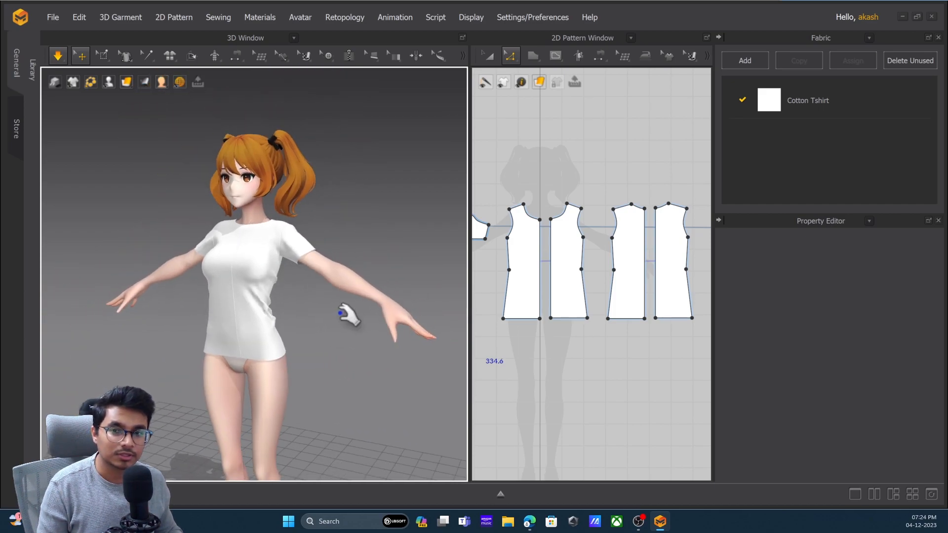
pyautogui.moveTo(347, 323); pyautogui.dragTo(351, 337, button='middle')
pyautogui.scroll(3, 351, 338)
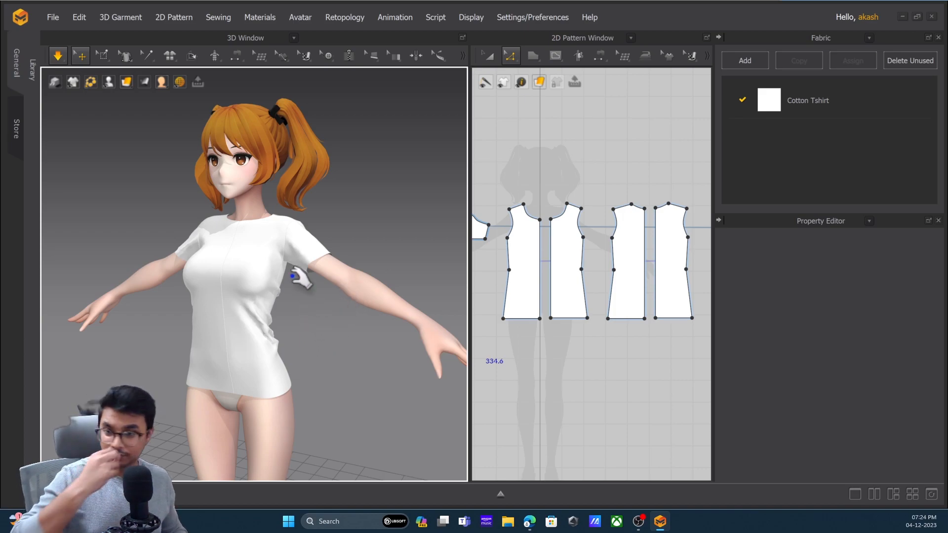
# Tug lightly on the avatar's left sleeve and the front piece's hem to settle them.
pyautogui.click(320, 272)
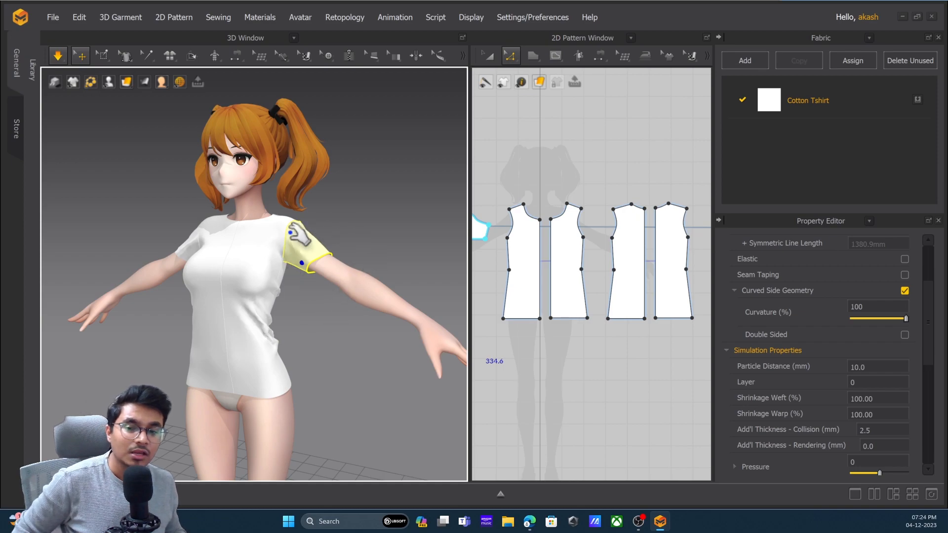
pyautogui.moveTo(332, 328); pyautogui.dragTo(375, 345, button='right')
pyautogui.click(260, 390)
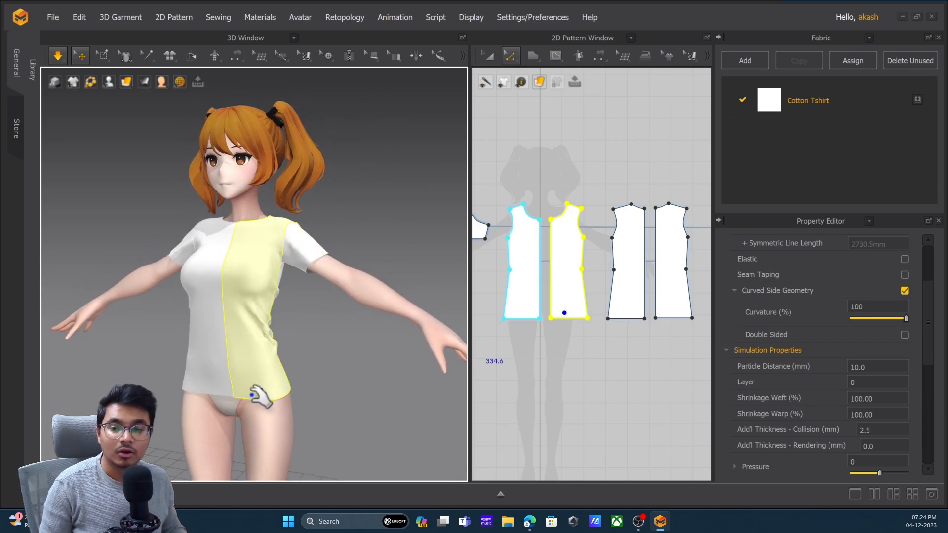
pyautogui.moveTo(426, 319); pyautogui.dragTo(453, 316, button='right')
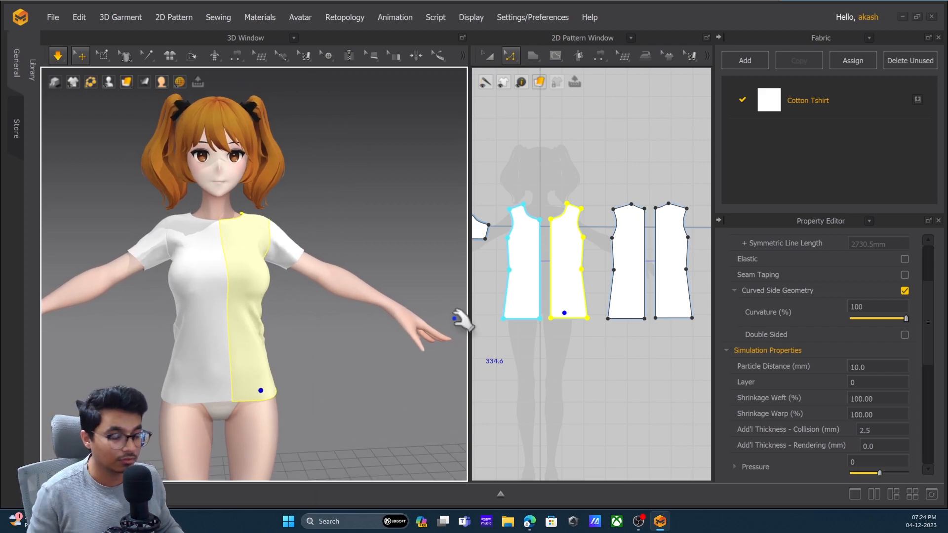